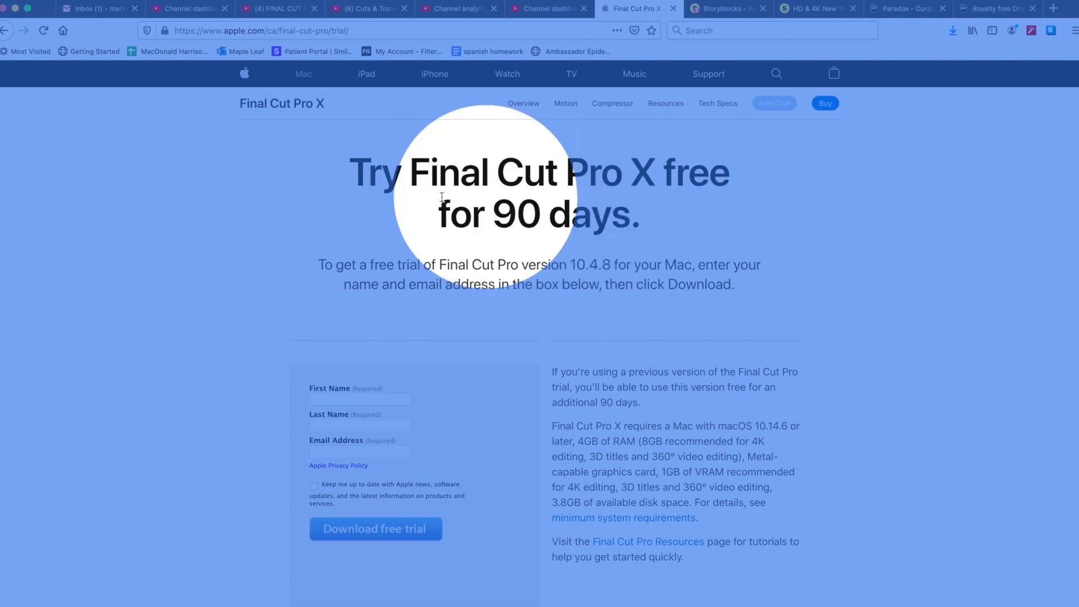
click(502, 176)
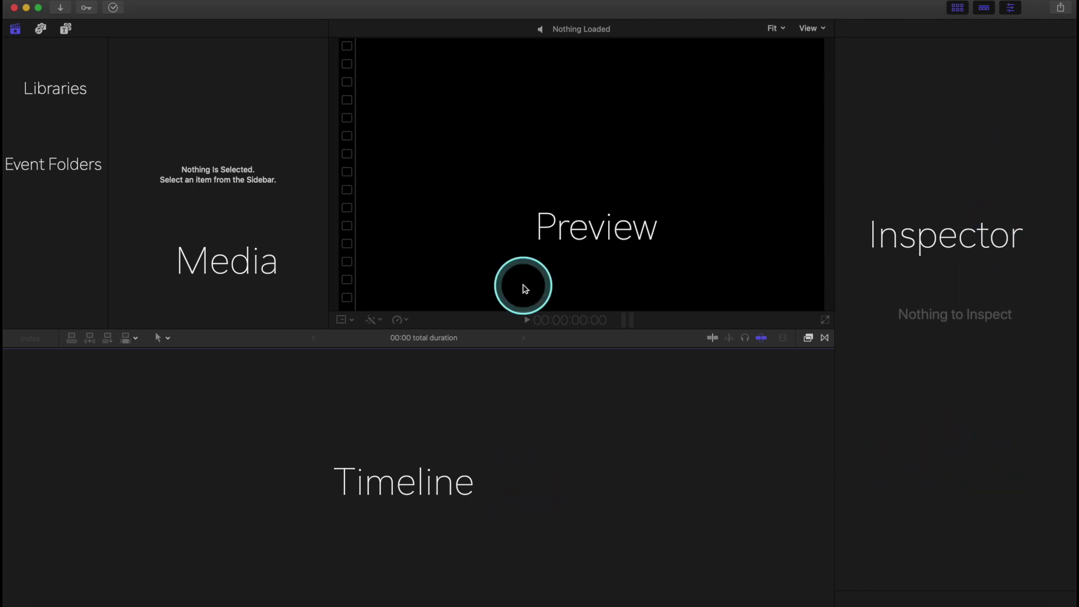
Create a new library named 'Timeline name' and select its 2020-05-28 event
click(113, 11)
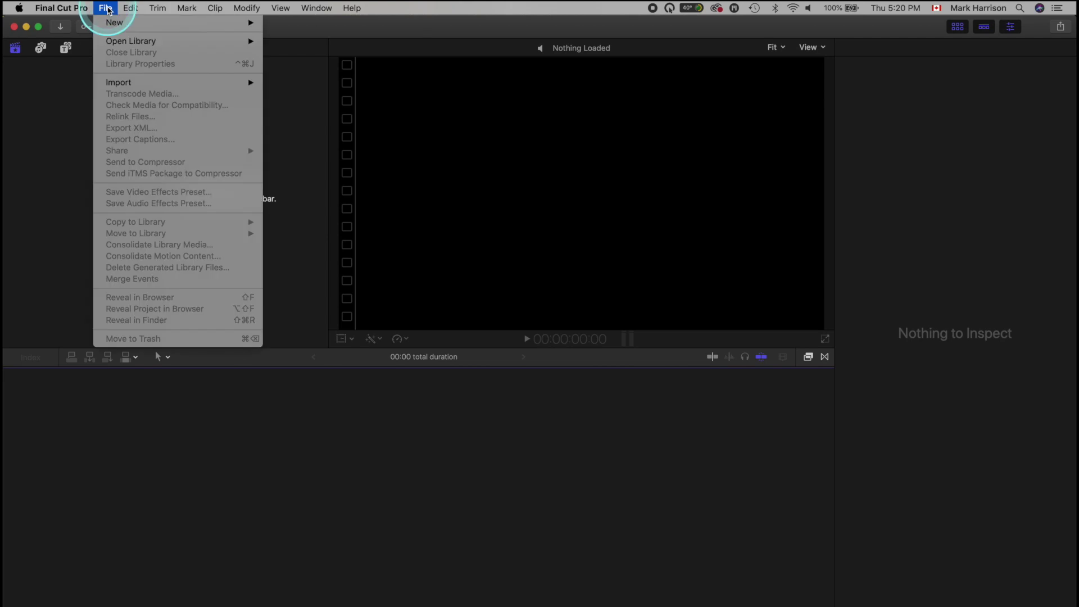
click(288, 51)
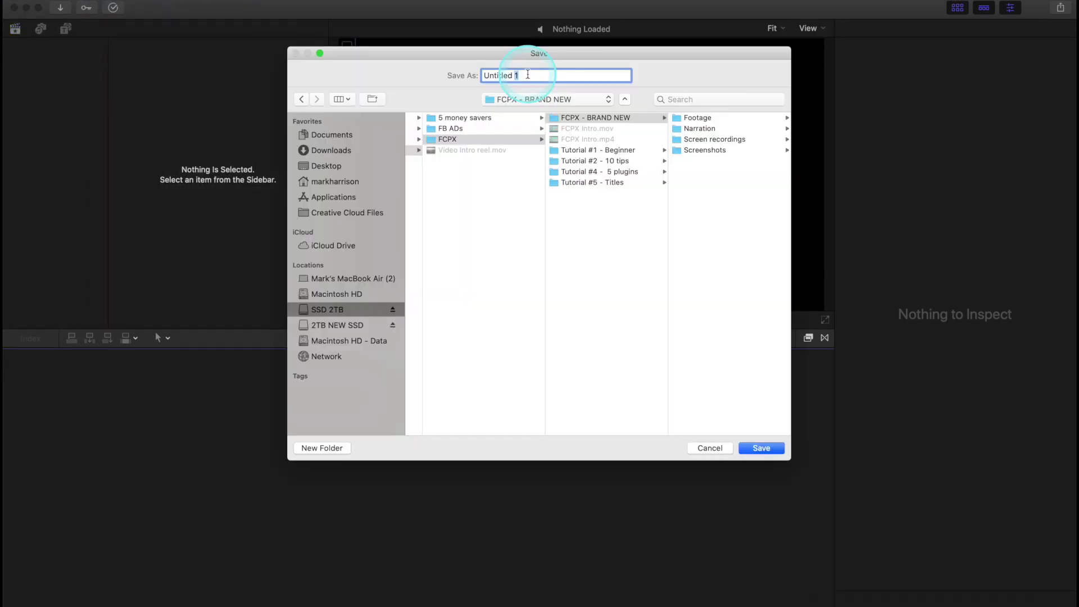
text(Timeline name)
key(Return)
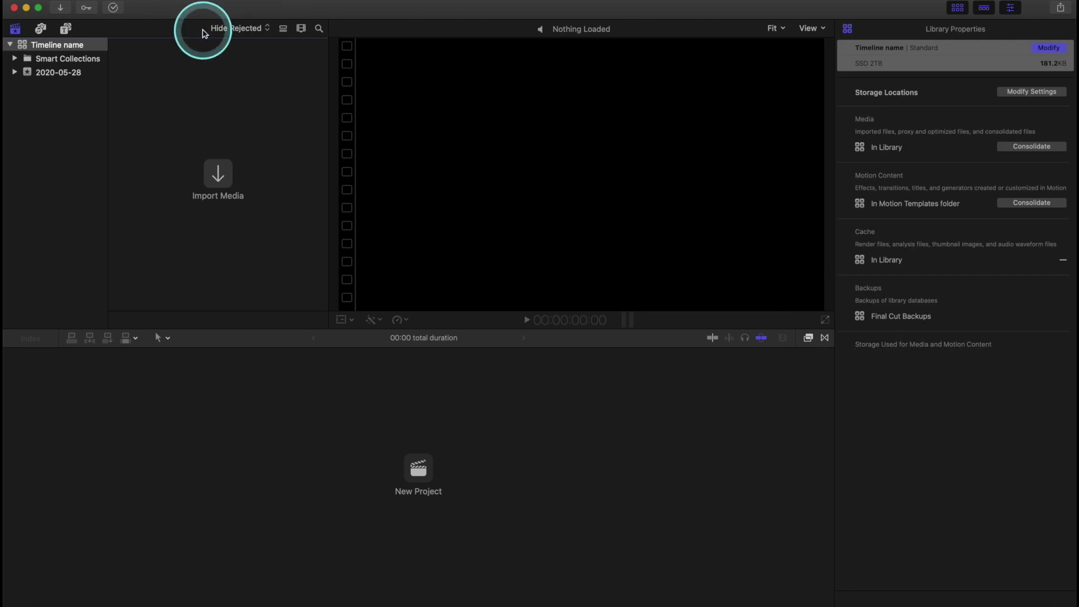
click(49, 73)
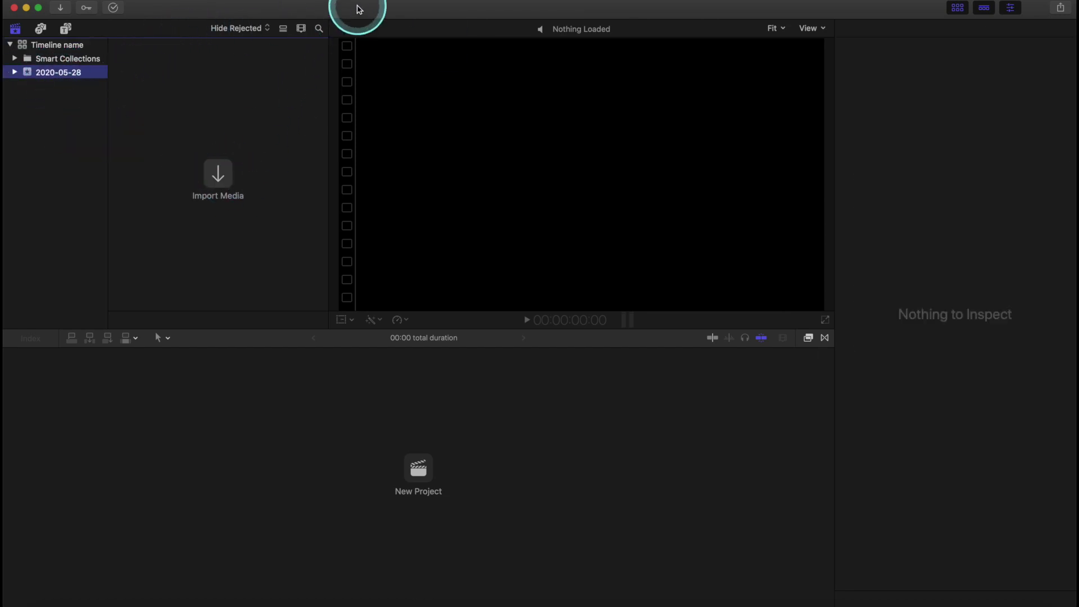
Drag all three city clips from the Finder Footage folder into the event browser
drag(357, 10, 358, 224)
click(329, 182)
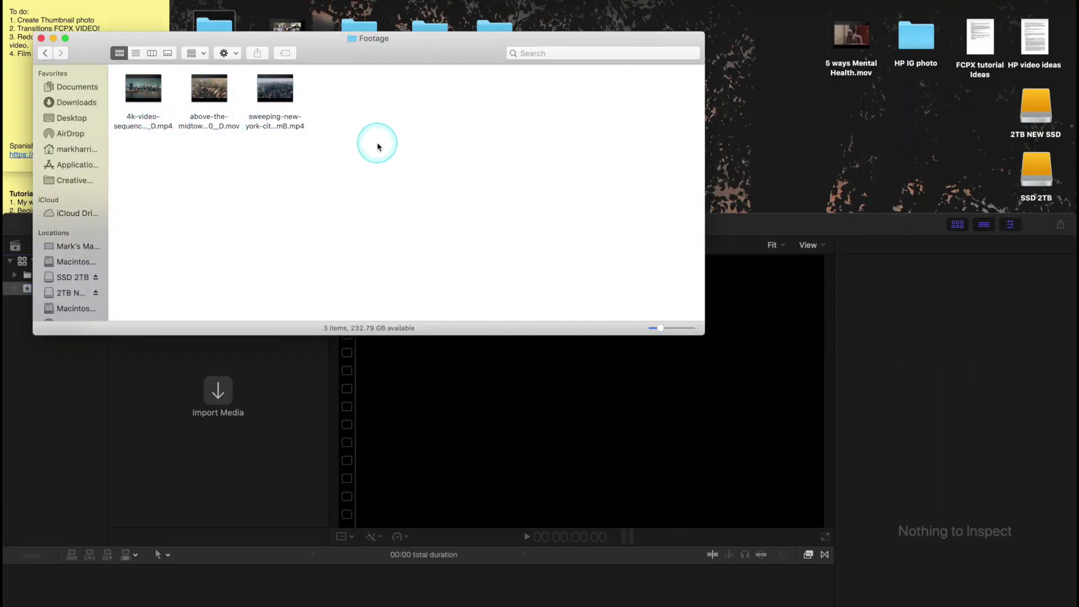
drag(378, 147, 218, 393)
drag(772, 226, 771, 11)
Preview the Brooklyn Bridge and aerial clips, switching between list and filmstrip views
click(149, 141)
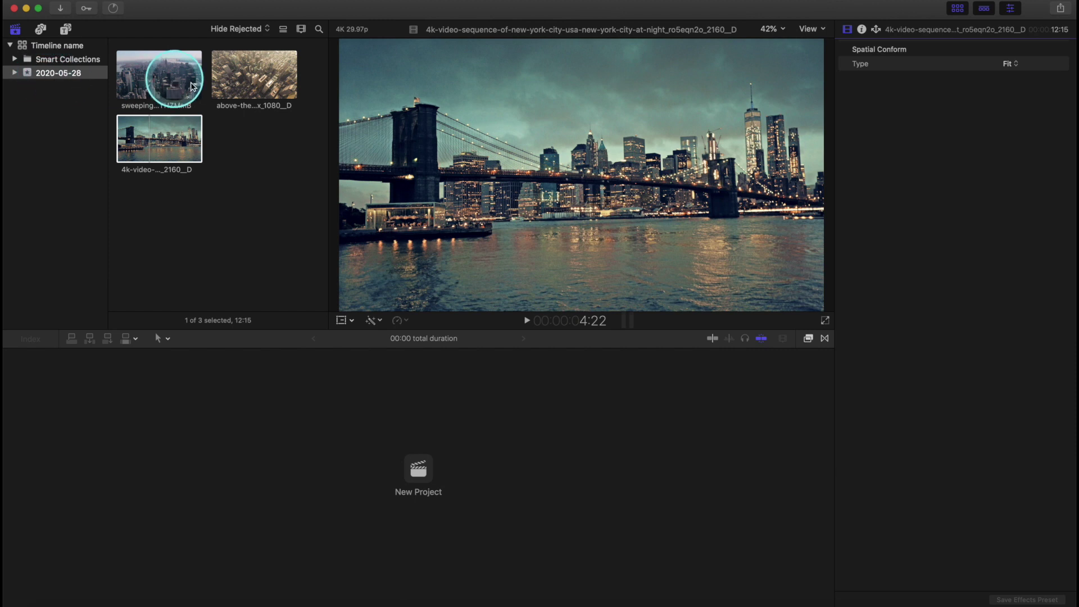
click(283, 31)
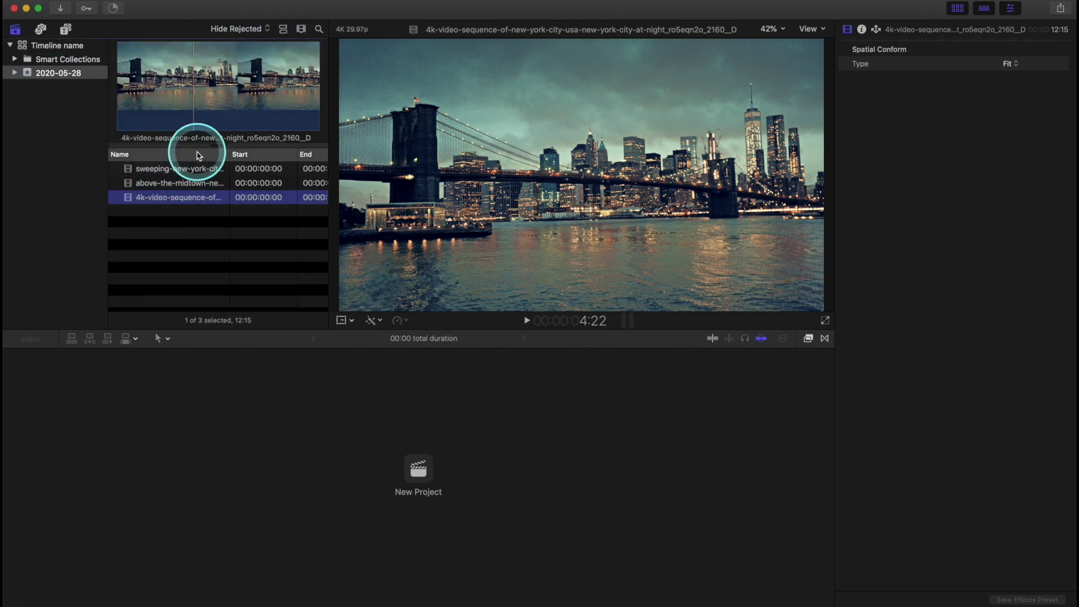
click(286, 33)
click(155, 75)
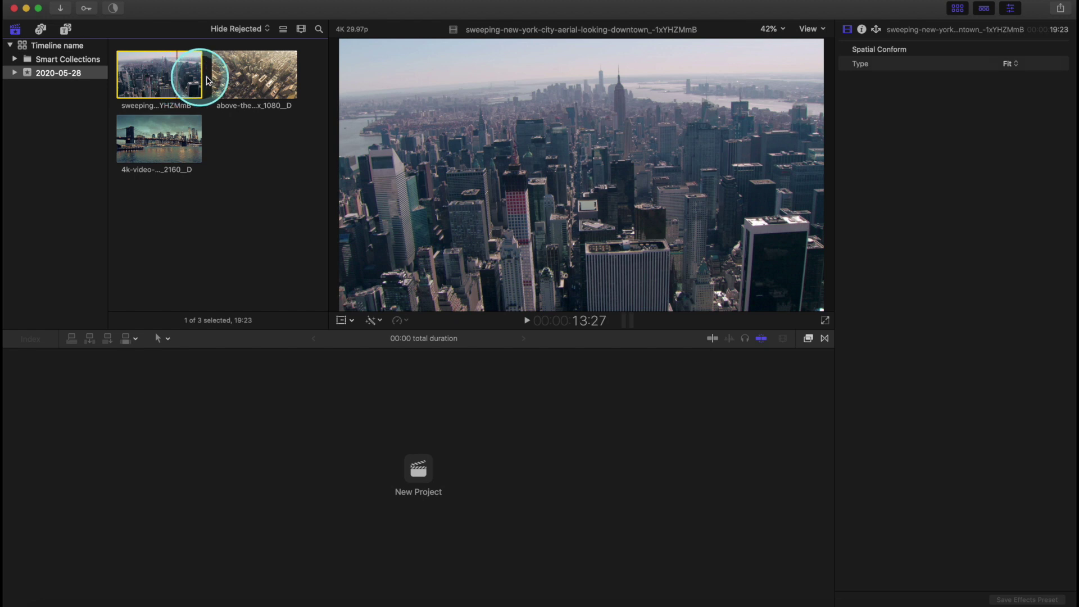
click(236, 74)
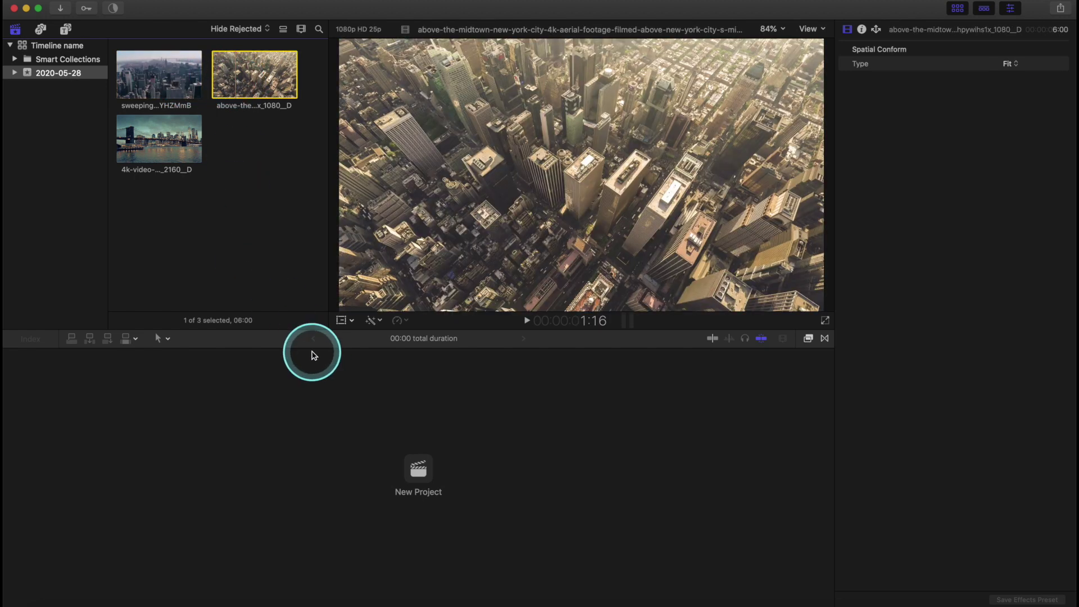
Make a project named New York, 1080p HD at 23.98p, in the 2020-05-28 event
click(418, 470)
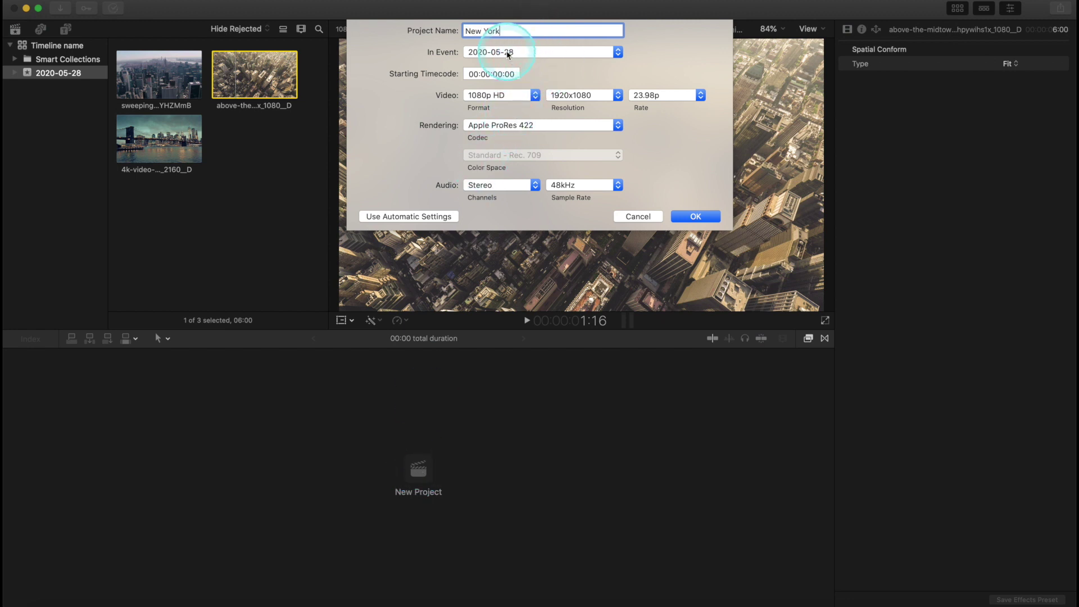
click(491, 56)
click(474, 60)
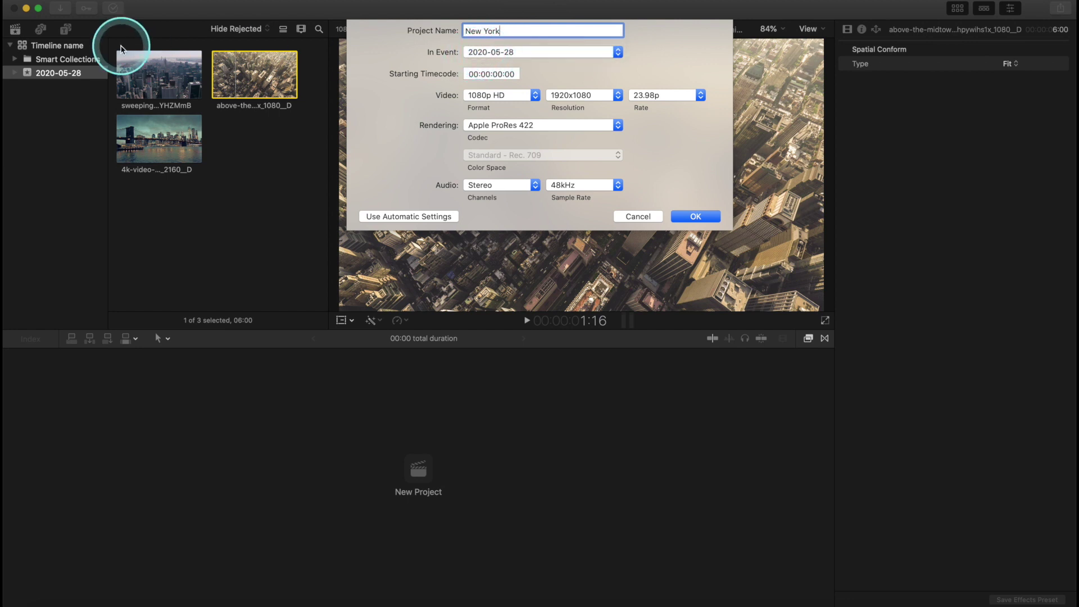
click(537, 102)
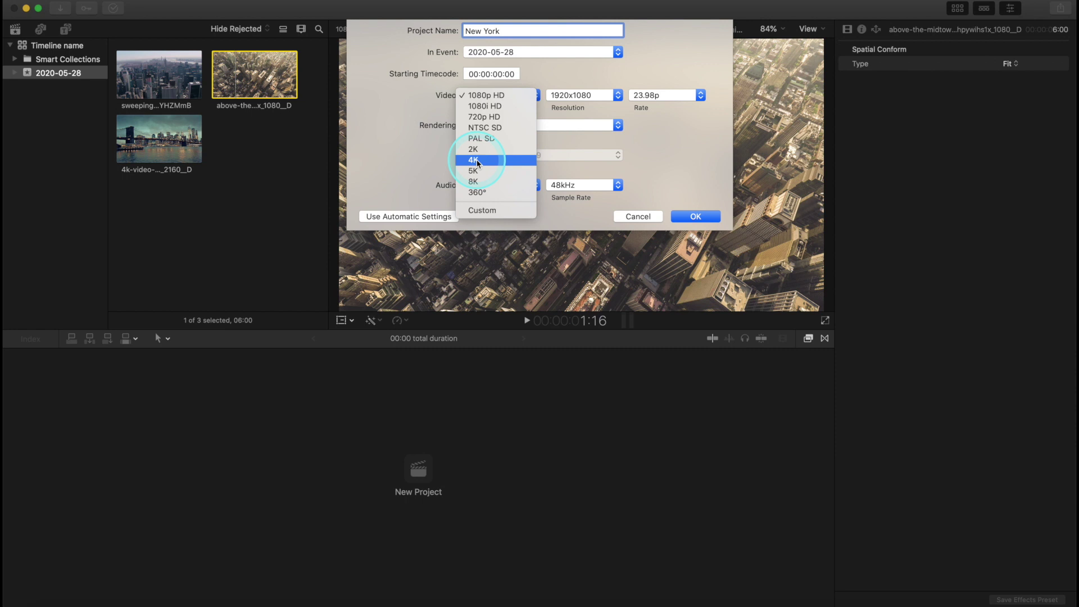
click(503, 96)
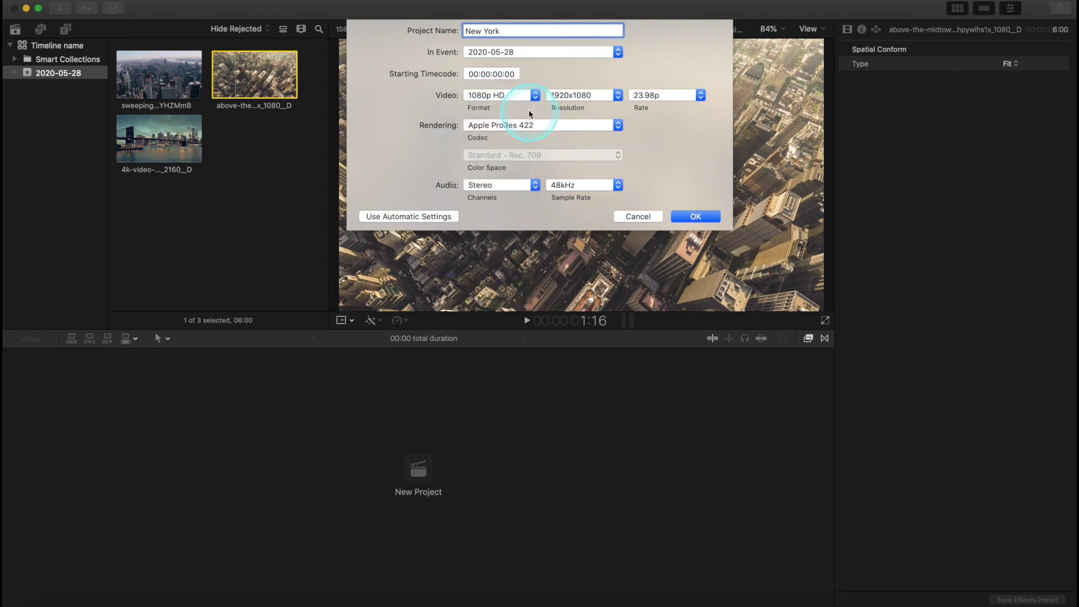
click(688, 216)
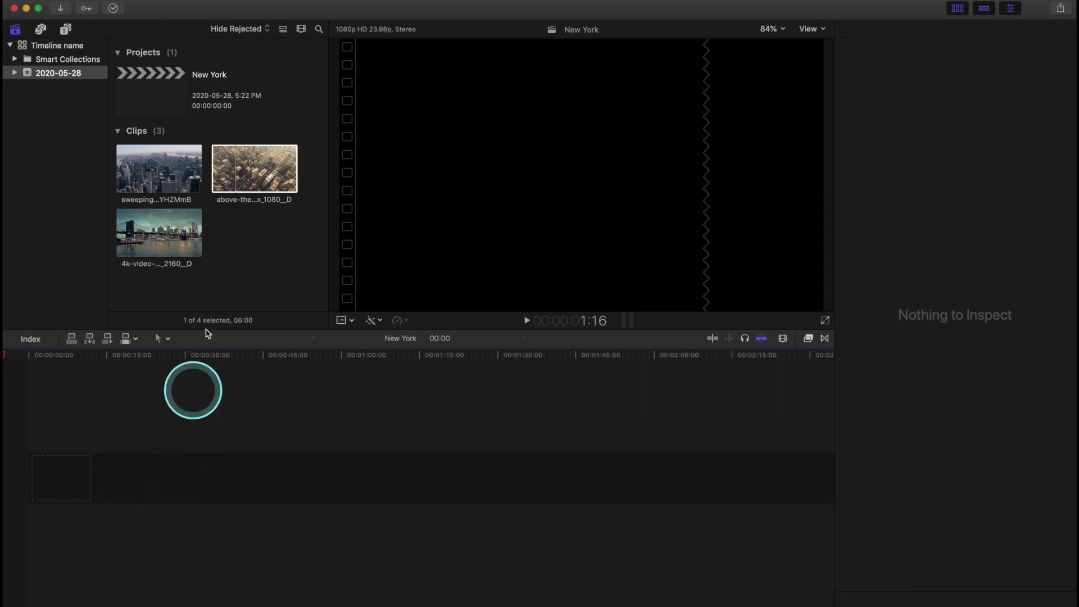
Drag the three selected city clips from the browser into the New York timeline
drag(270, 267, 145, 170)
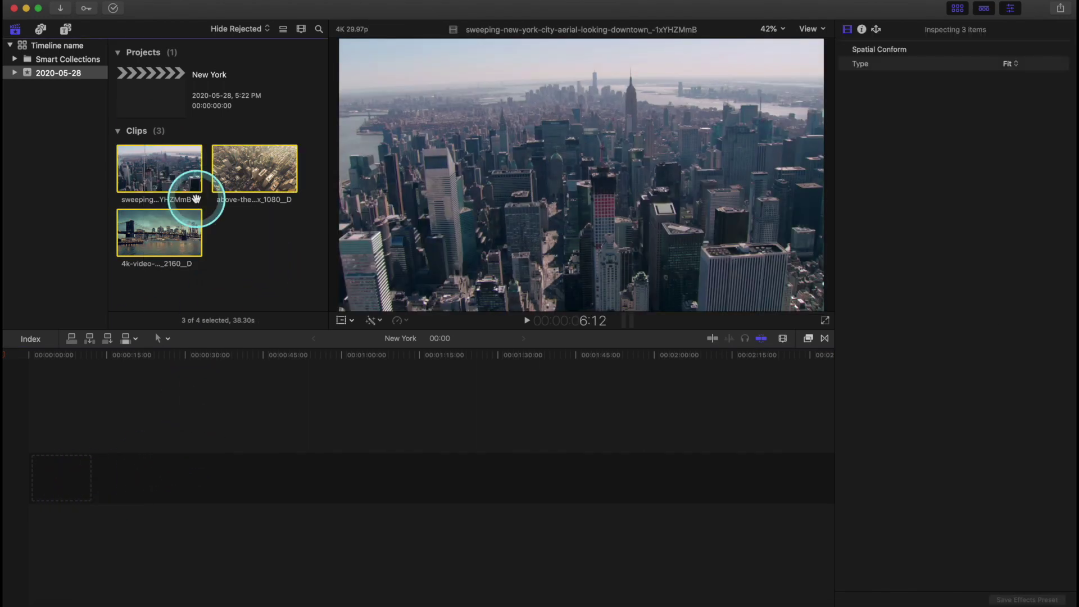
click(225, 231)
drag(163, 171, 169, 289)
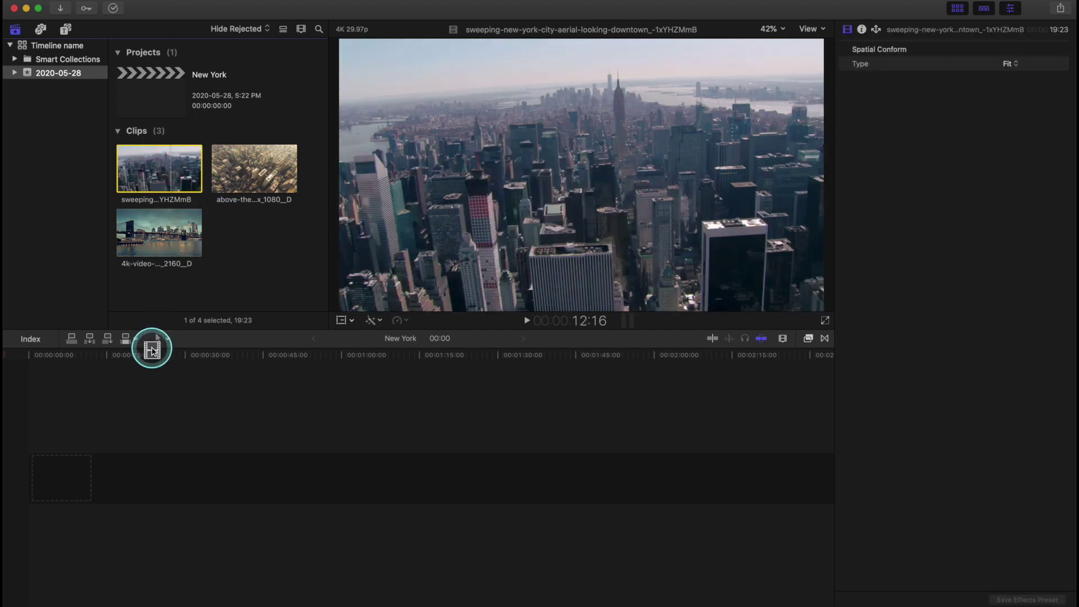
drag(152, 349, 123, 90)
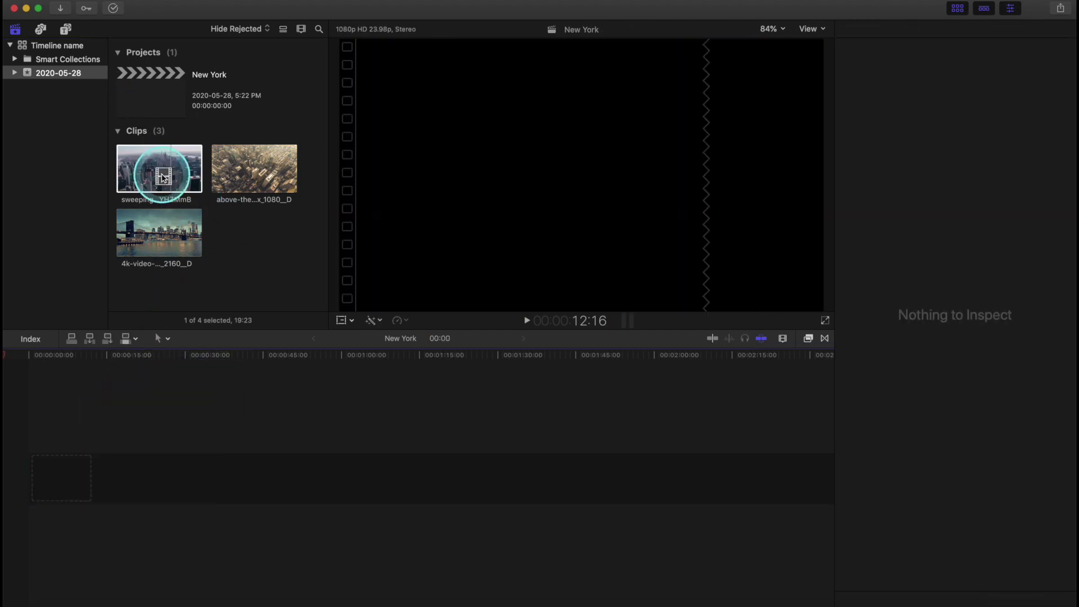
drag(240, 229, 63, 474)
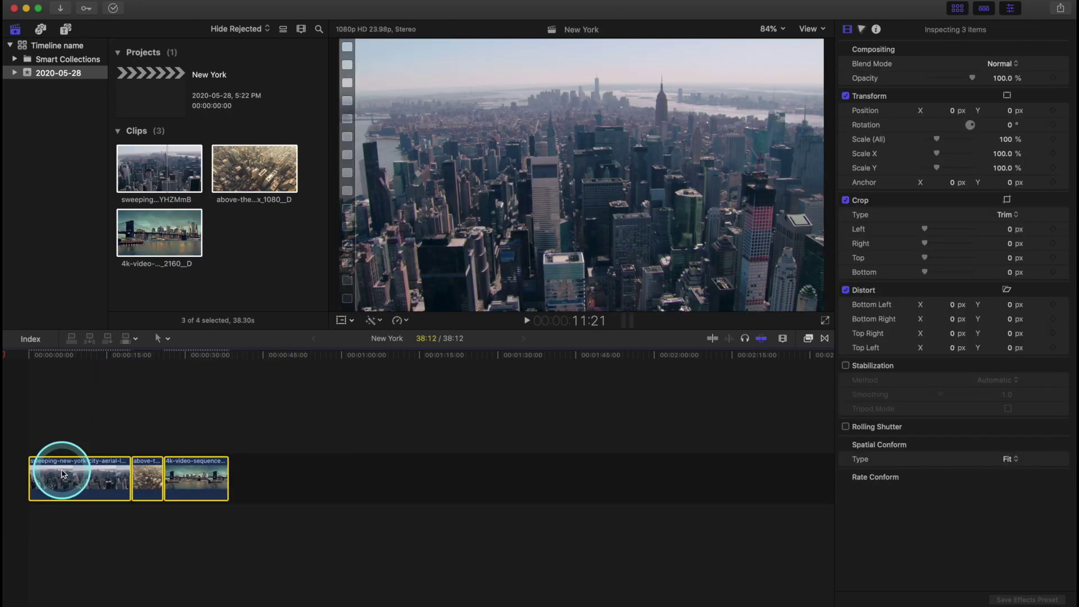
Play back the 38:12 edit and zoom the timeline in and out
key(space)
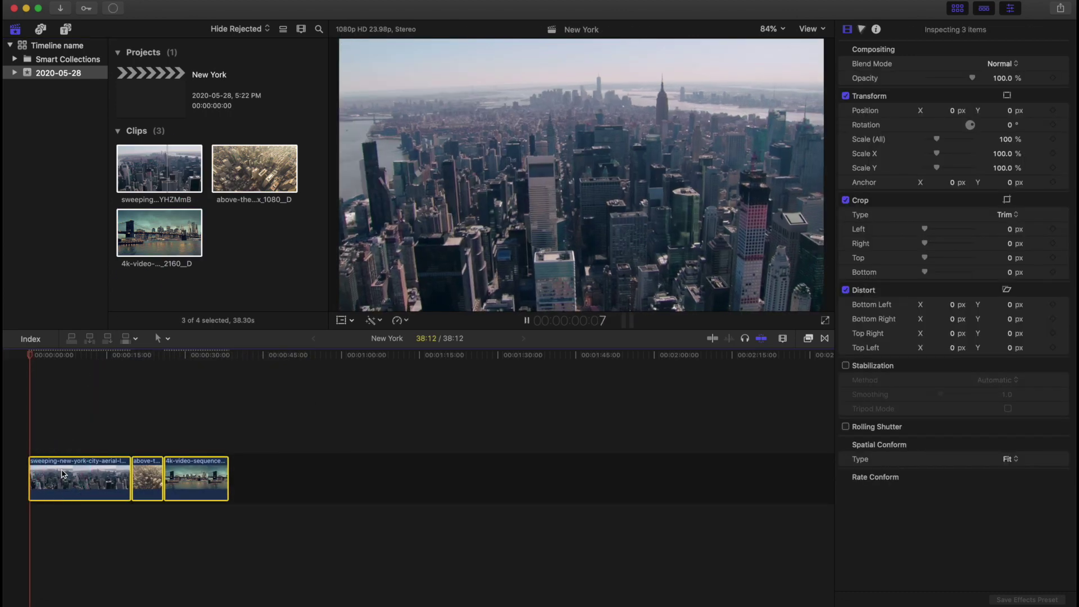
key(space)
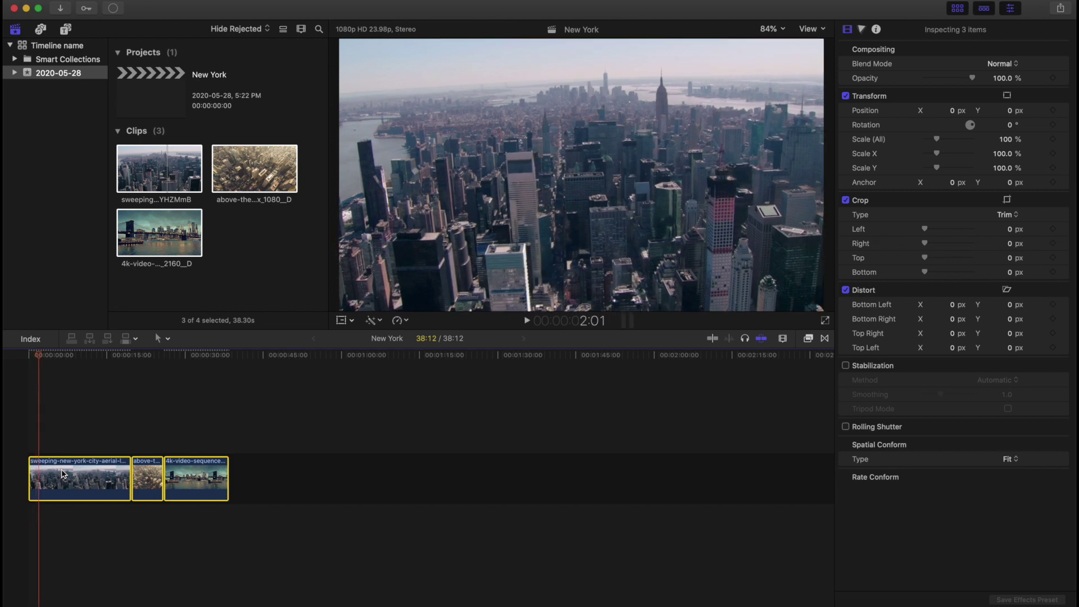
click(30, 439)
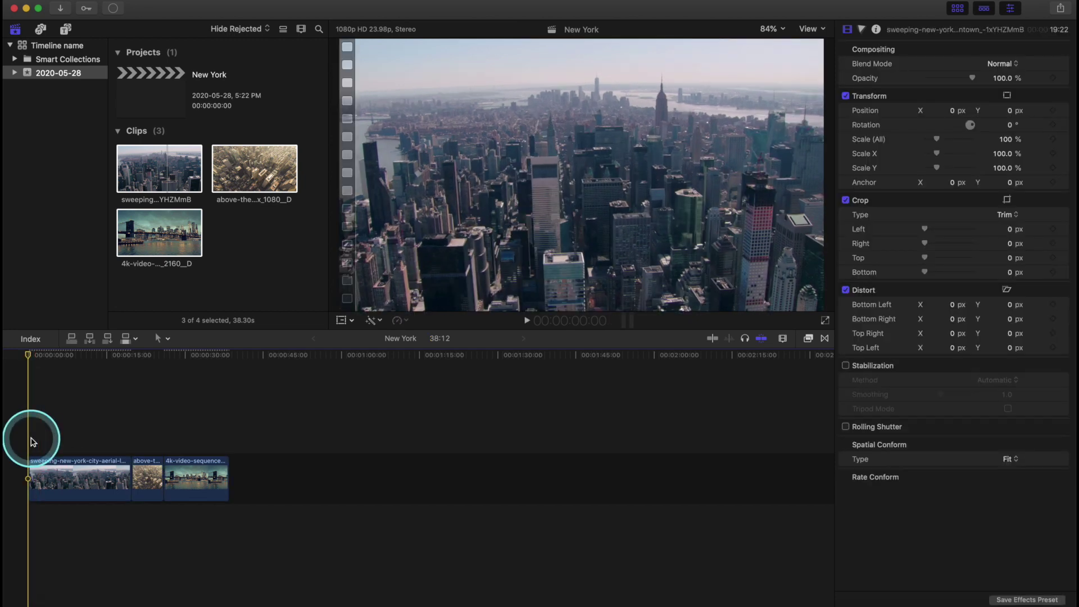
key(space)
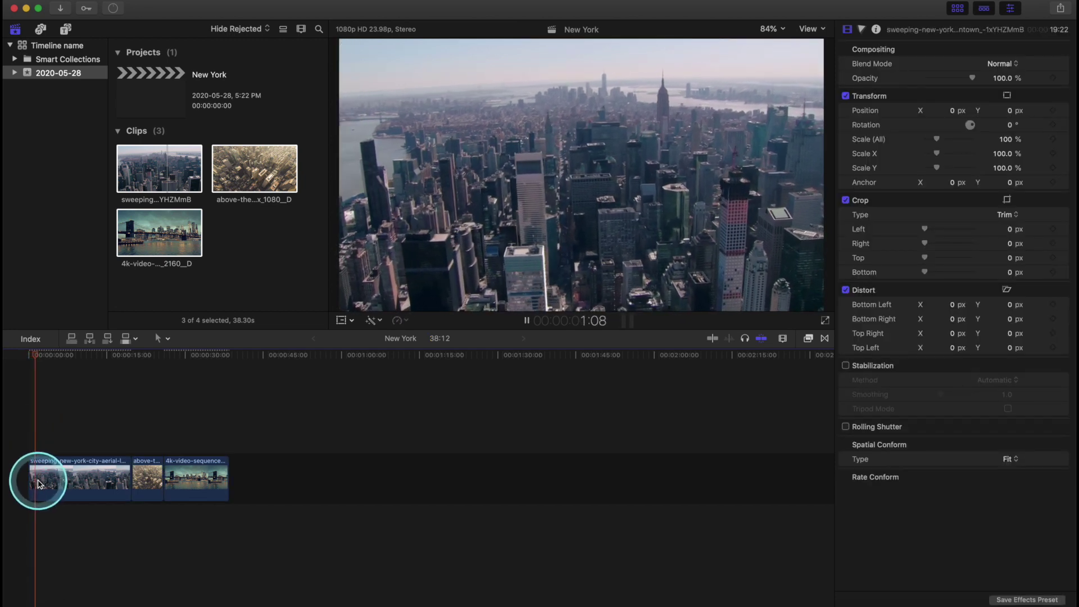
key(space)
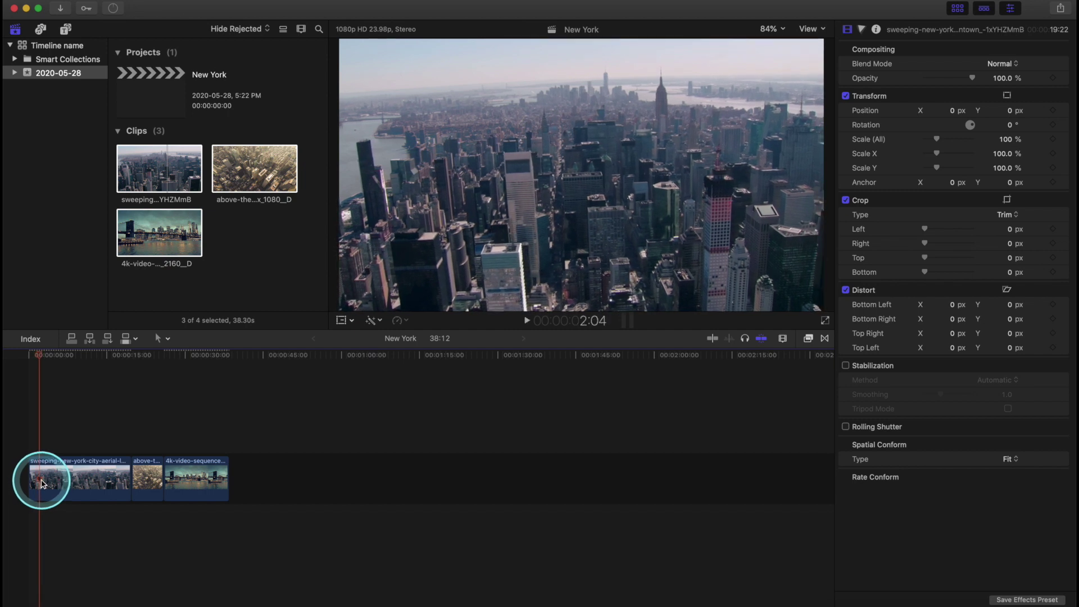
key(super+equal)
key(super+equal)
key(super+equal)
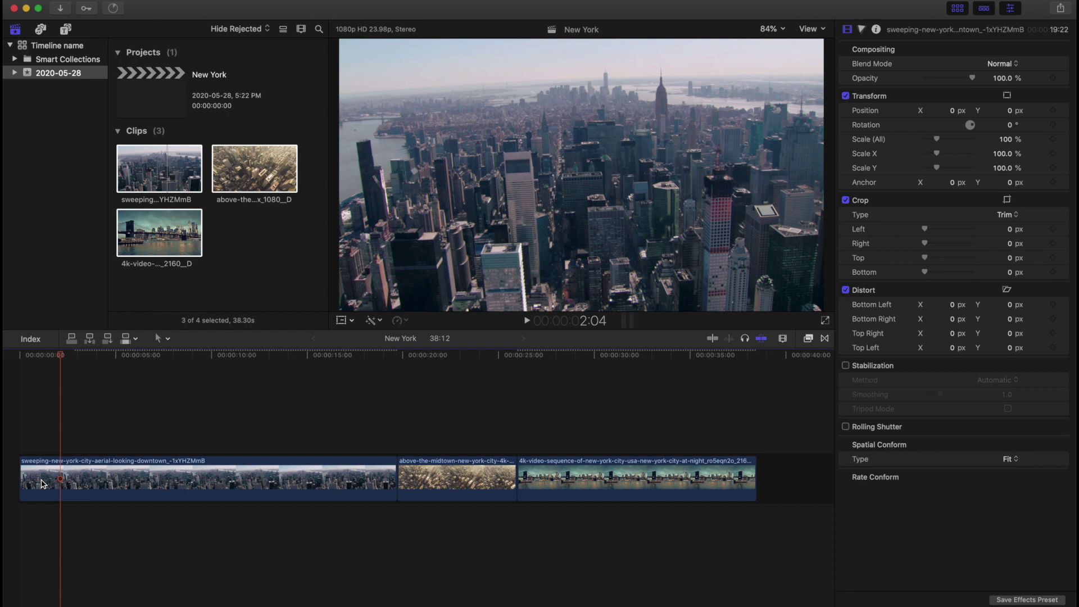
key(super+equal)
key(super+minus)
key(super+minus)
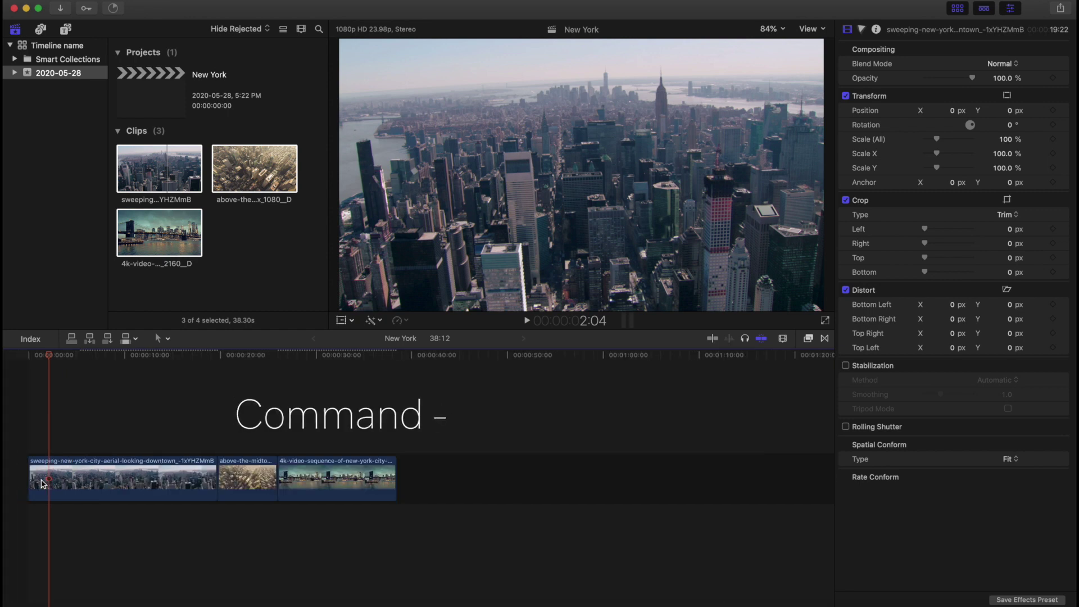
key(super+equal)
key(super+minus)
key(super+equal)
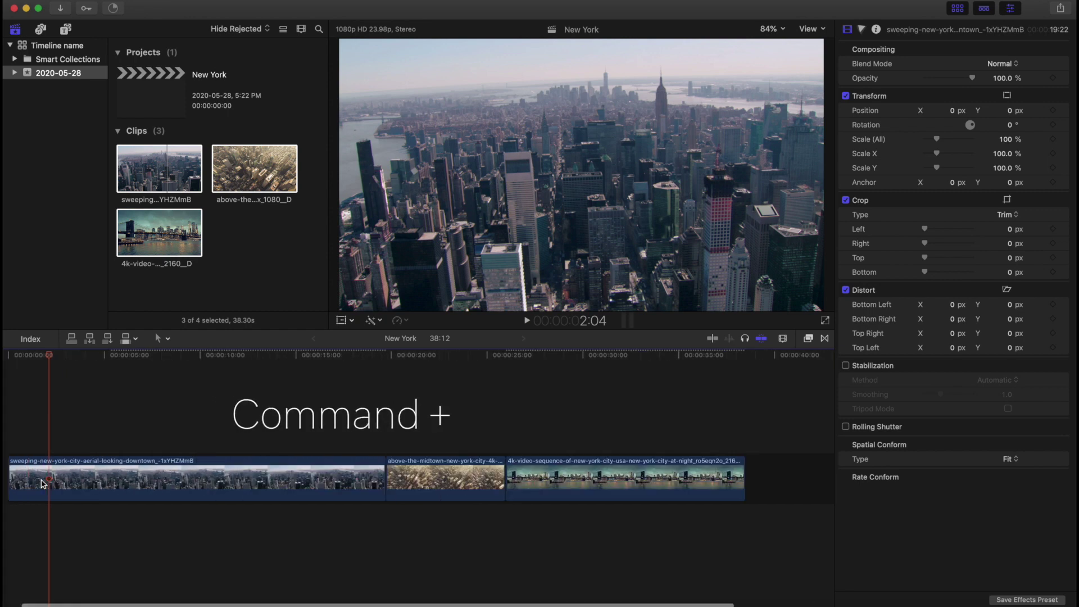
key(super+minus)
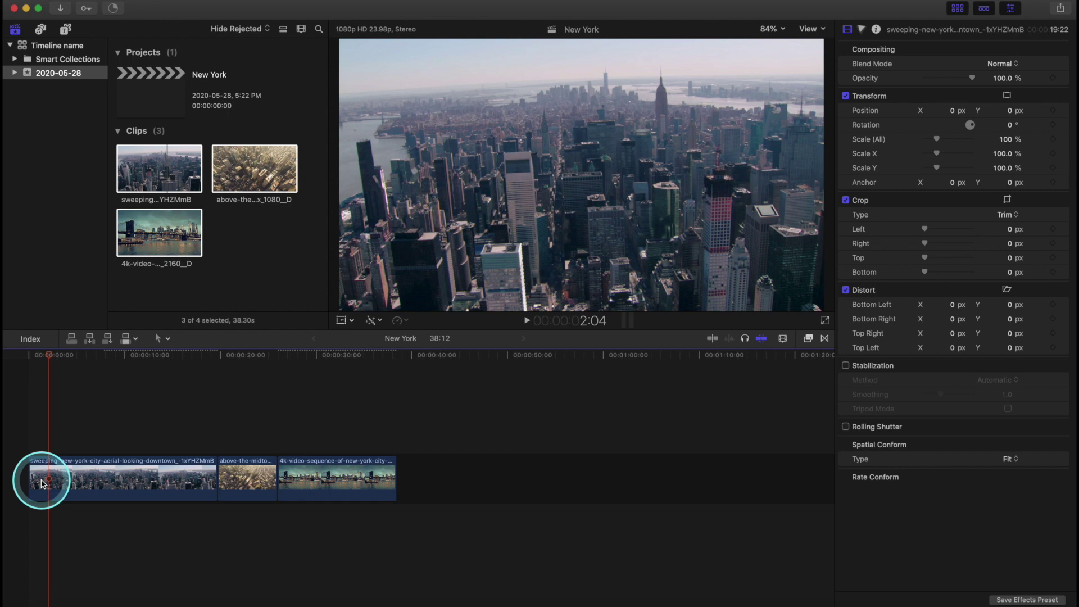
click(140, 477)
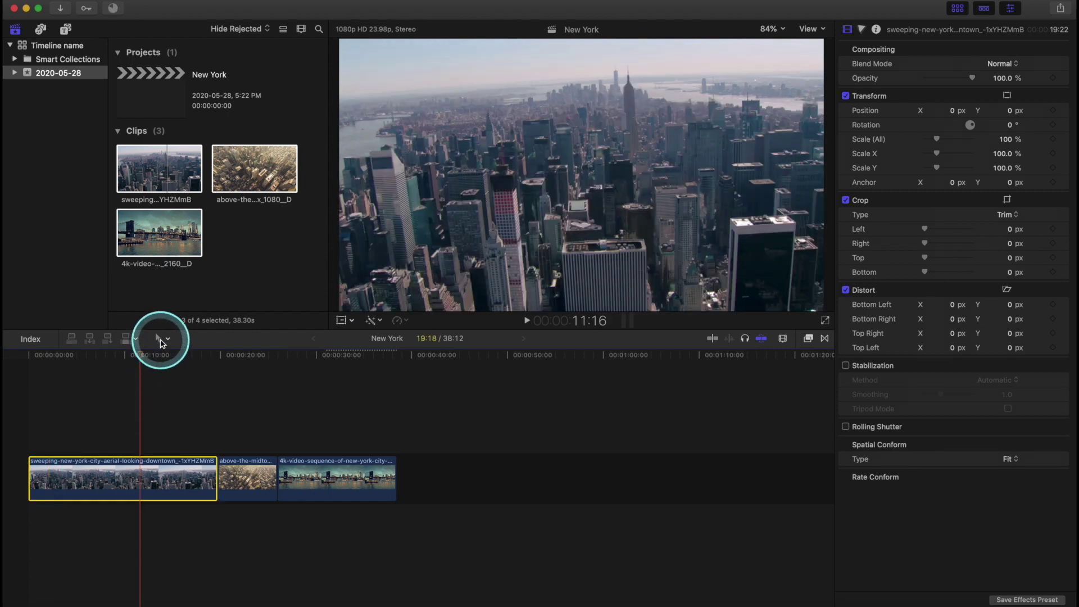
Split the first aerial clip at 3:01 and delete its opening piece
click(162, 339)
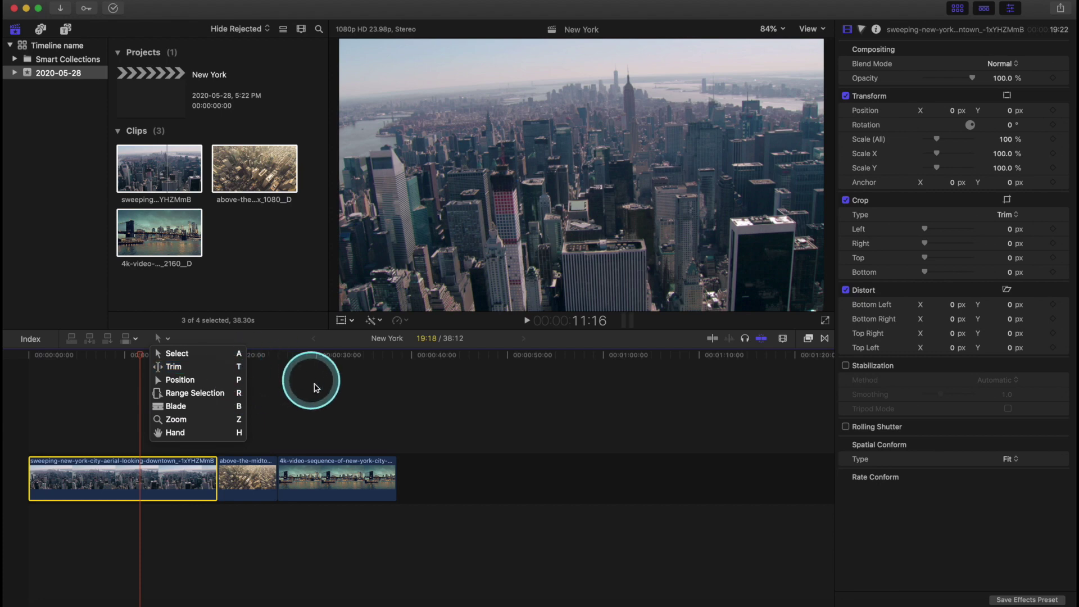
click(240, 353)
click(61, 445)
key(space)
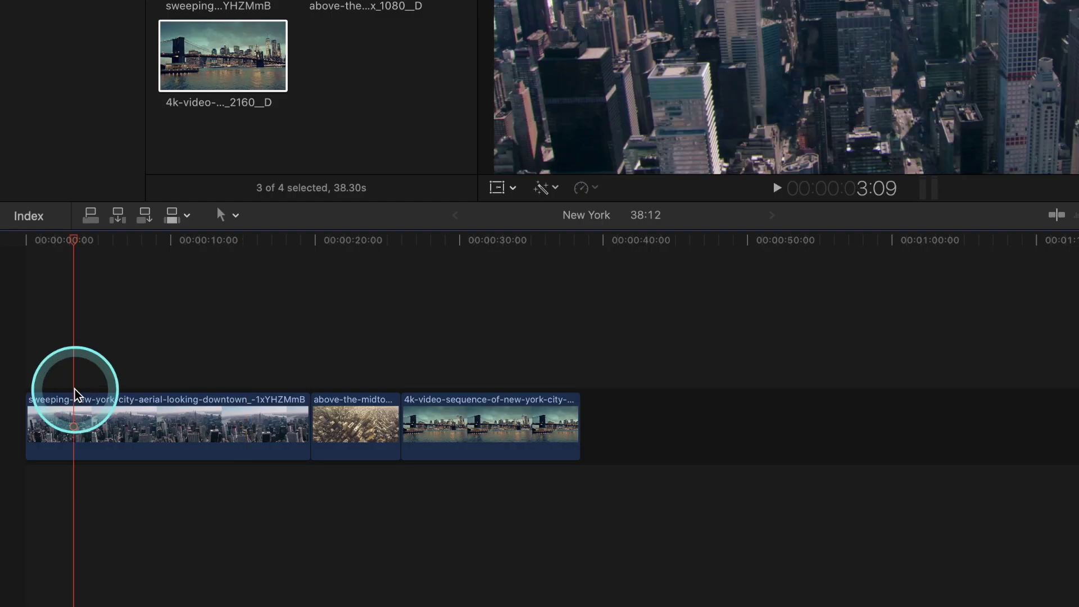
click(59, 448)
click(70, 410)
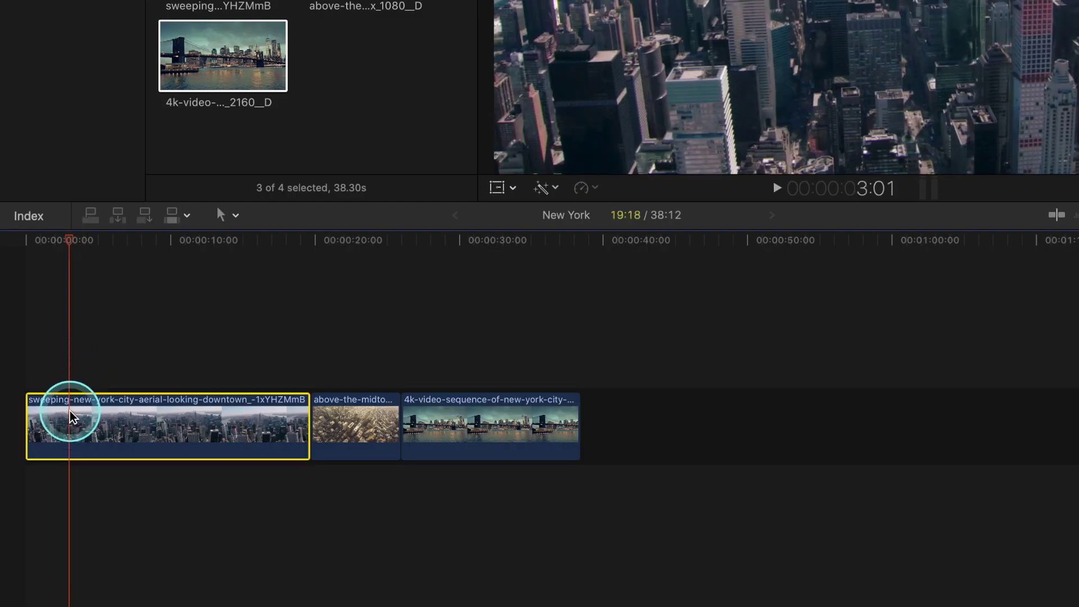
key(super+b)
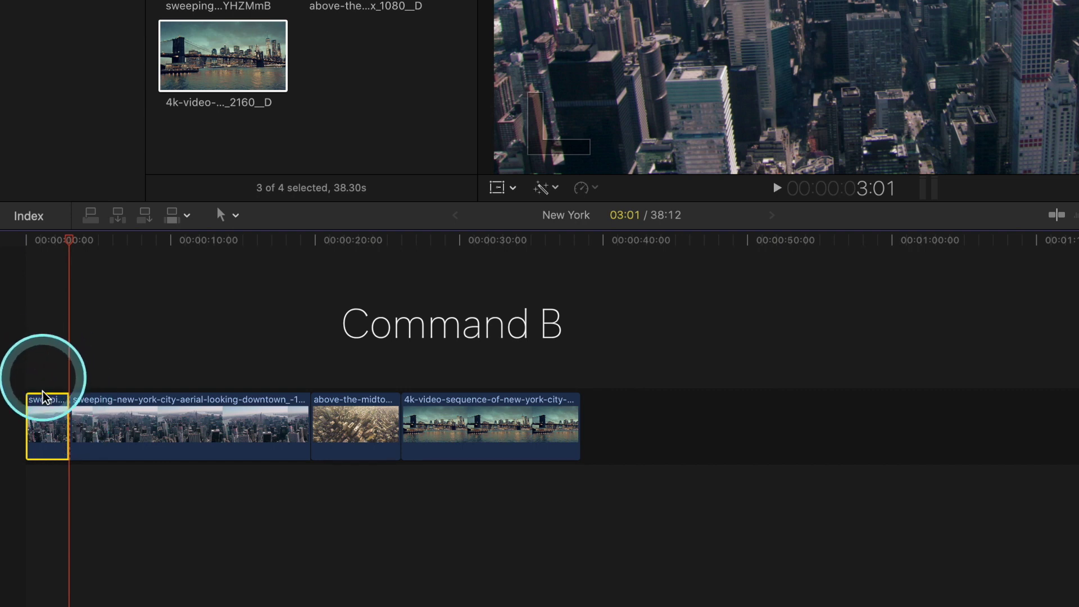
key(Delete)
Cut the first clip again at 2:14 and delete its leftover tail
key(space)
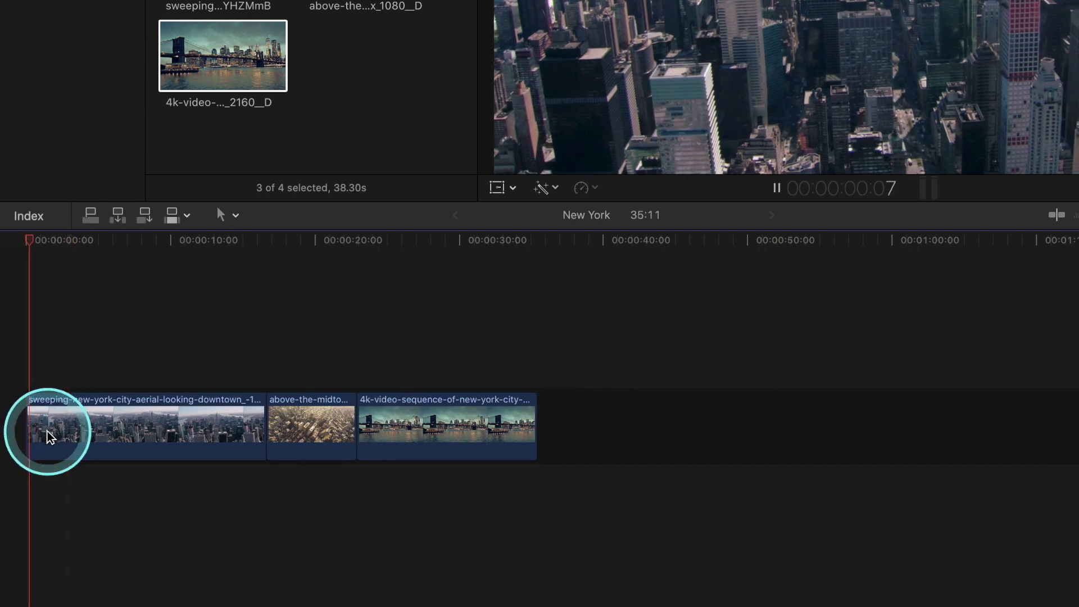
click(49, 429)
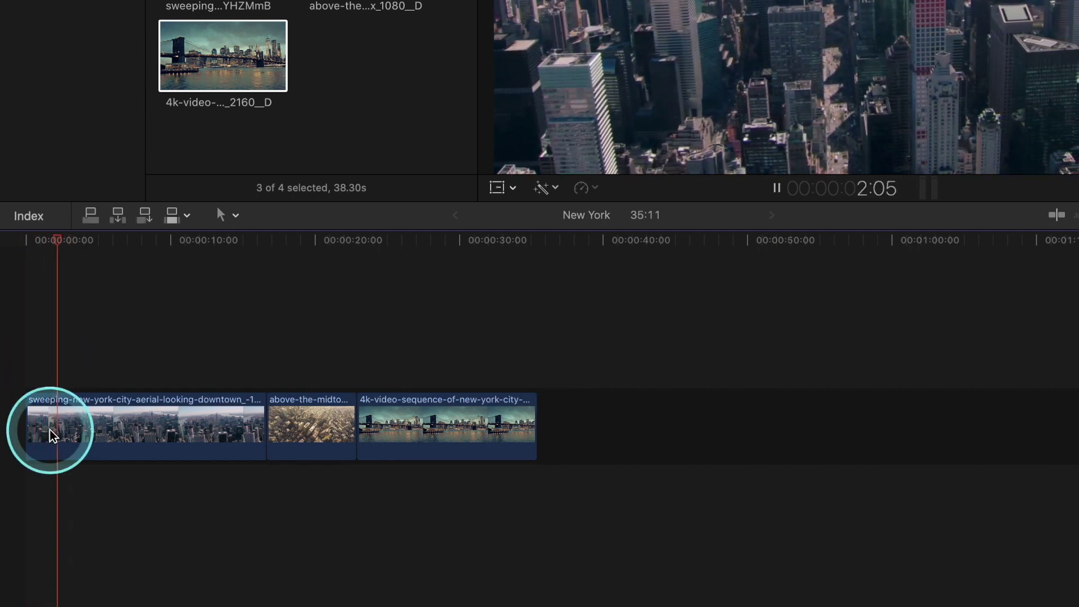
key(super+b)
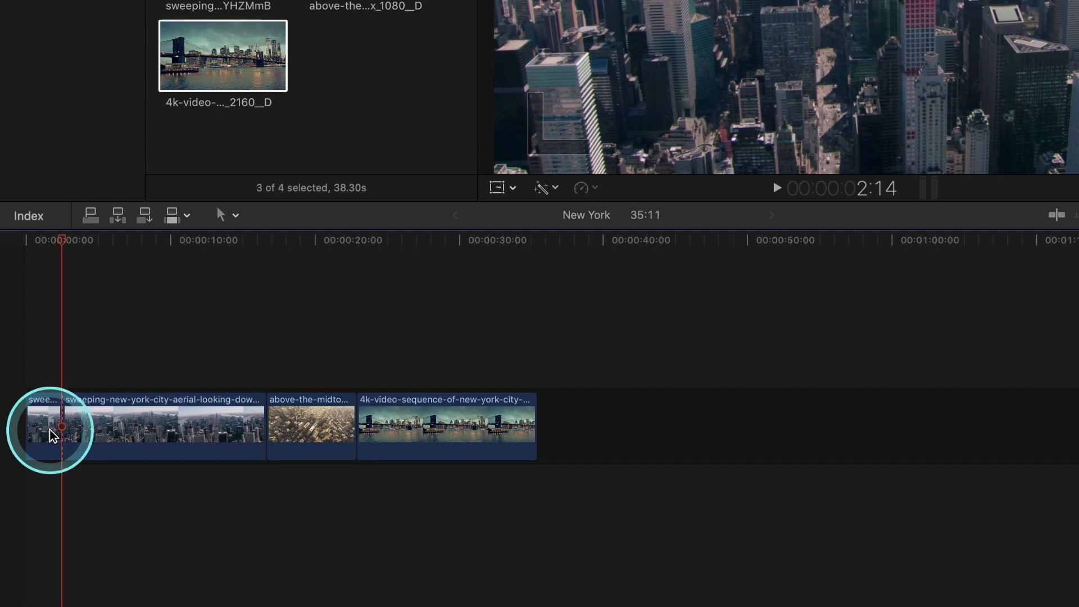
click(136, 430)
key(Delete)
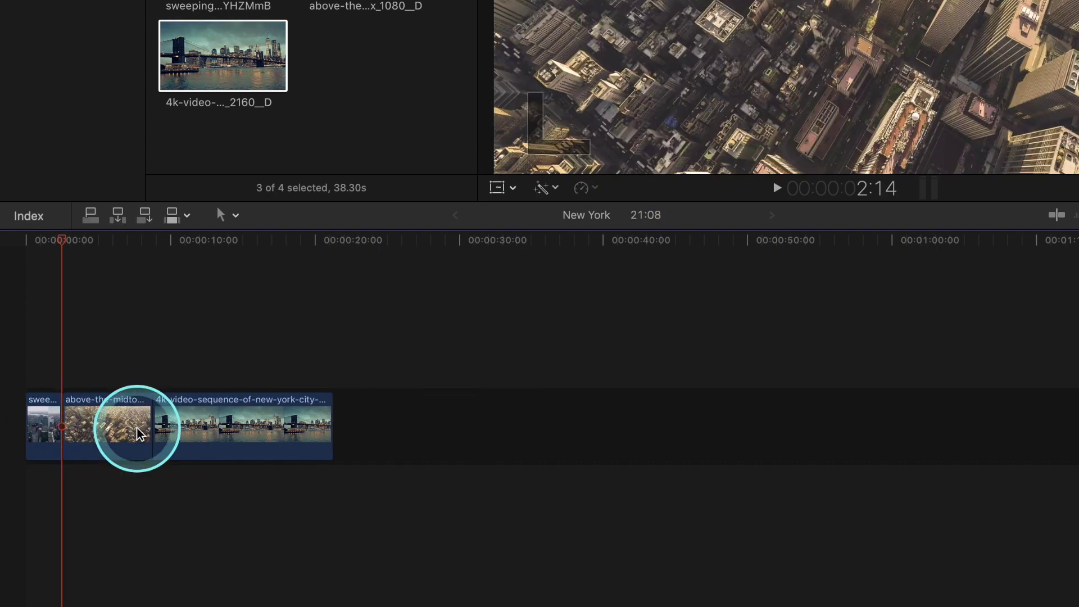
key(space)
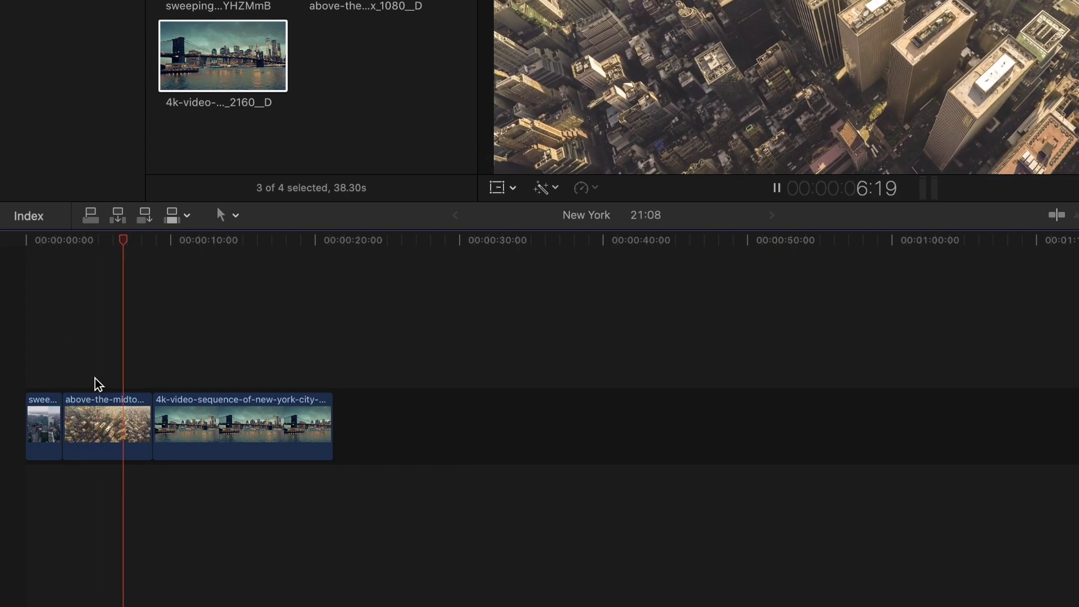
Shorten the midtown clip's end and cut the Brooklyn Bridge clip off at 8:15
drag(96, 379, 115, 415)
key(space)
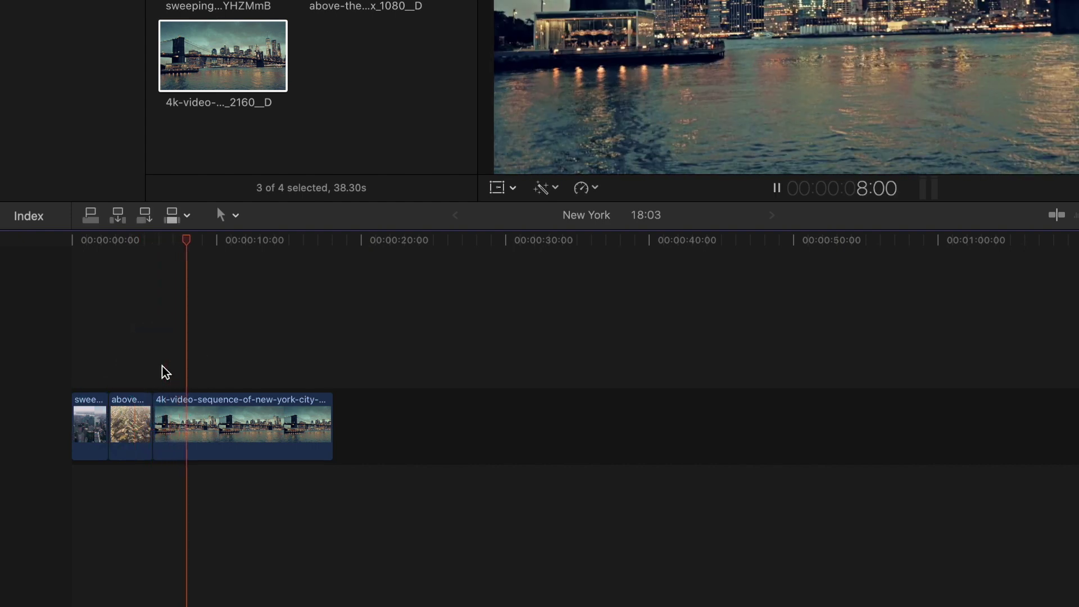
key(space)
click(200, 396)
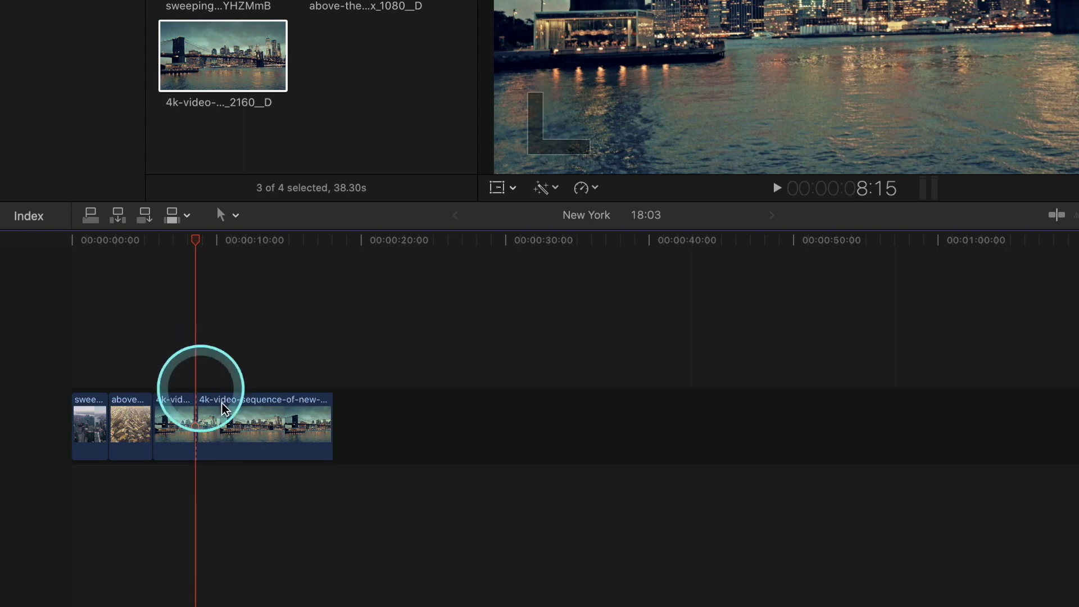
click(243, 428)
key(Delete)
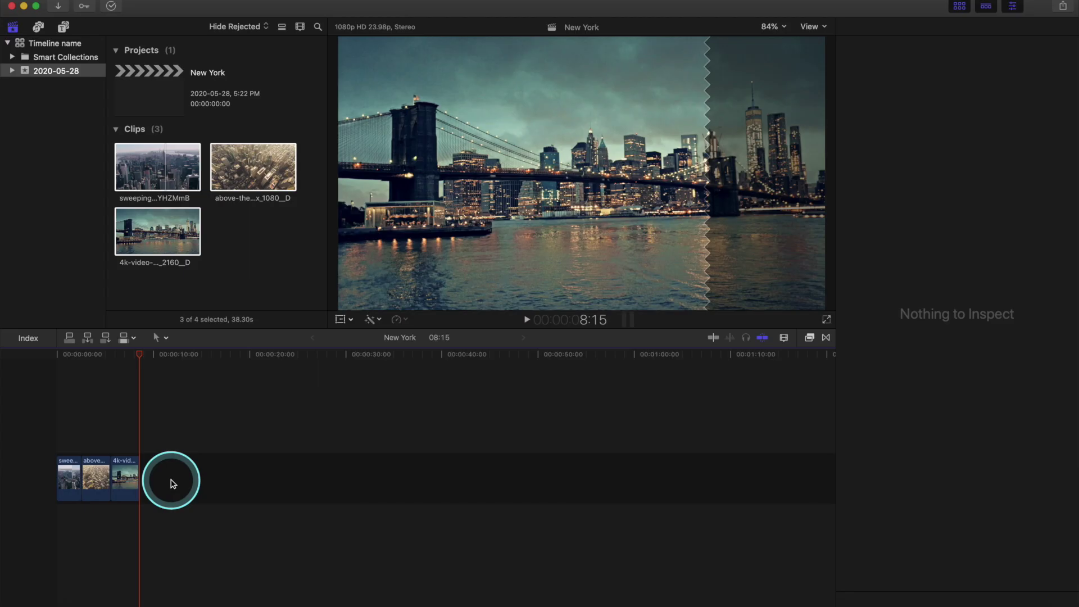
key(super+equal)
key(super+equal)
key(super+equal)
key(super+equal)
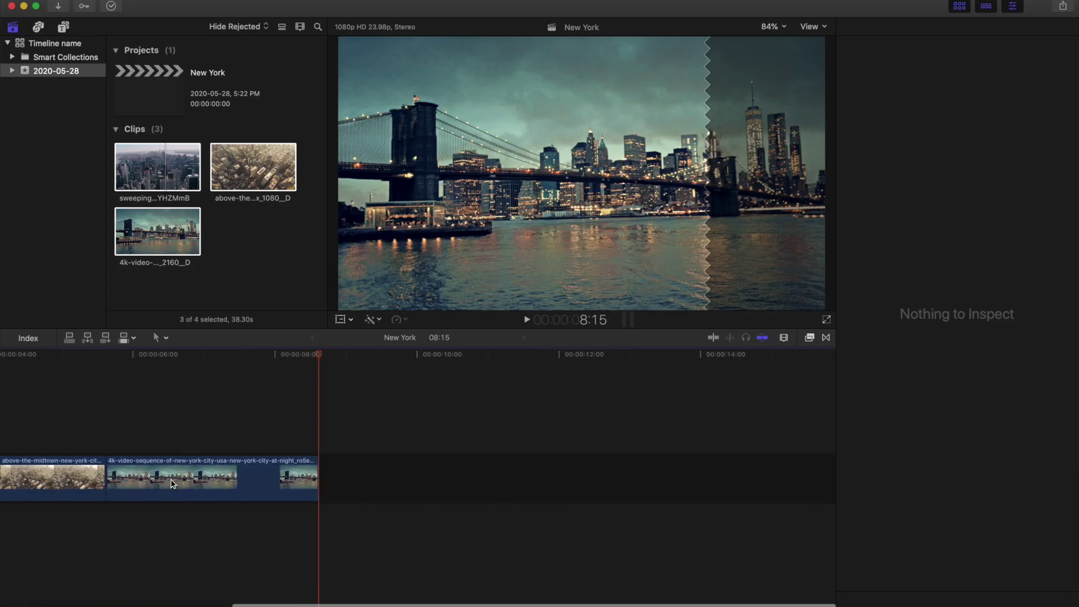
Show the video inspector and park the playhead on the first cut at 2:14
scroll(172, 483, left, 10)
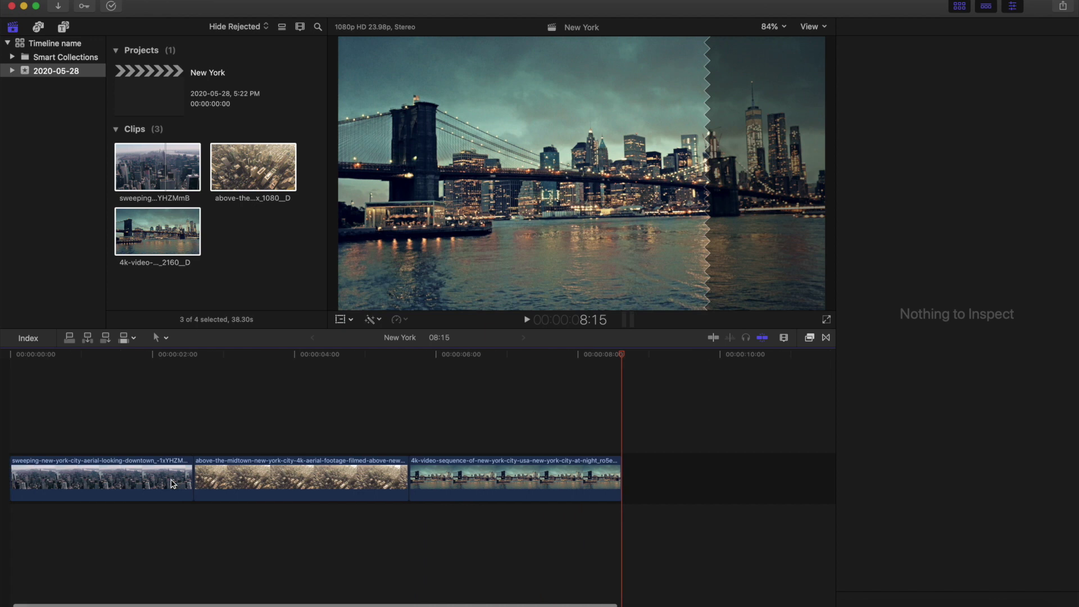
click(137, 417)
key(super+4)
click(261, 429)
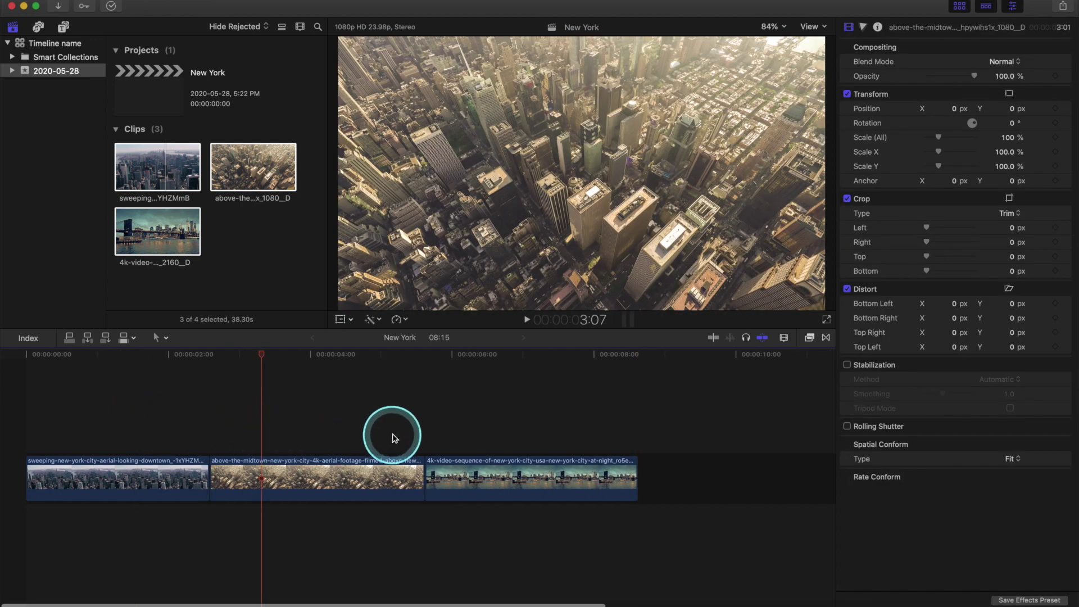
click(447, 439)
click(357, 433)
click(289, 433)
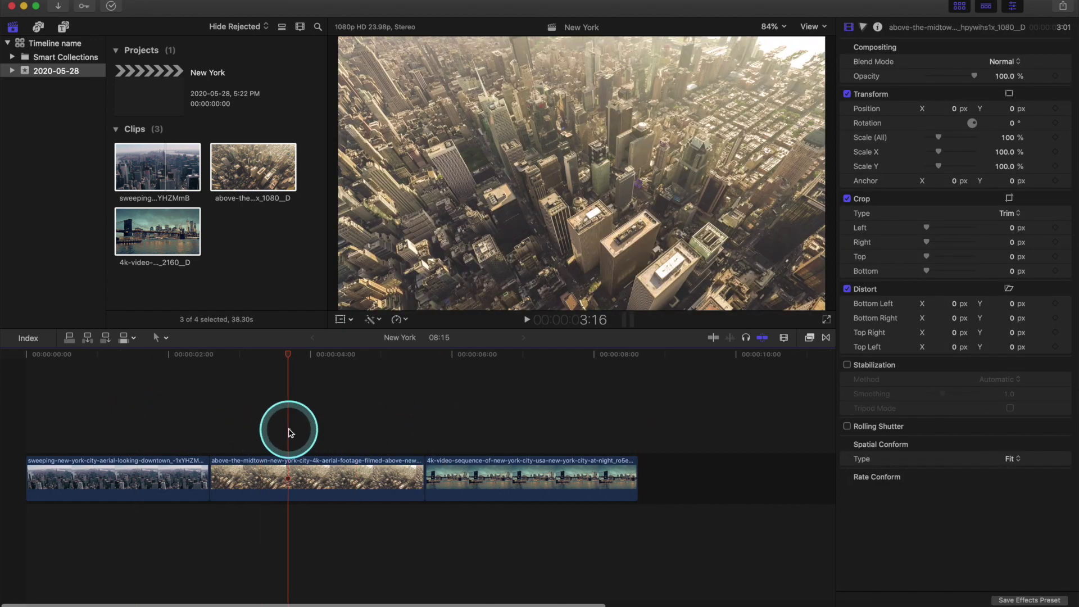
click(178, 434)
click(214, 435)
click(215, 521)
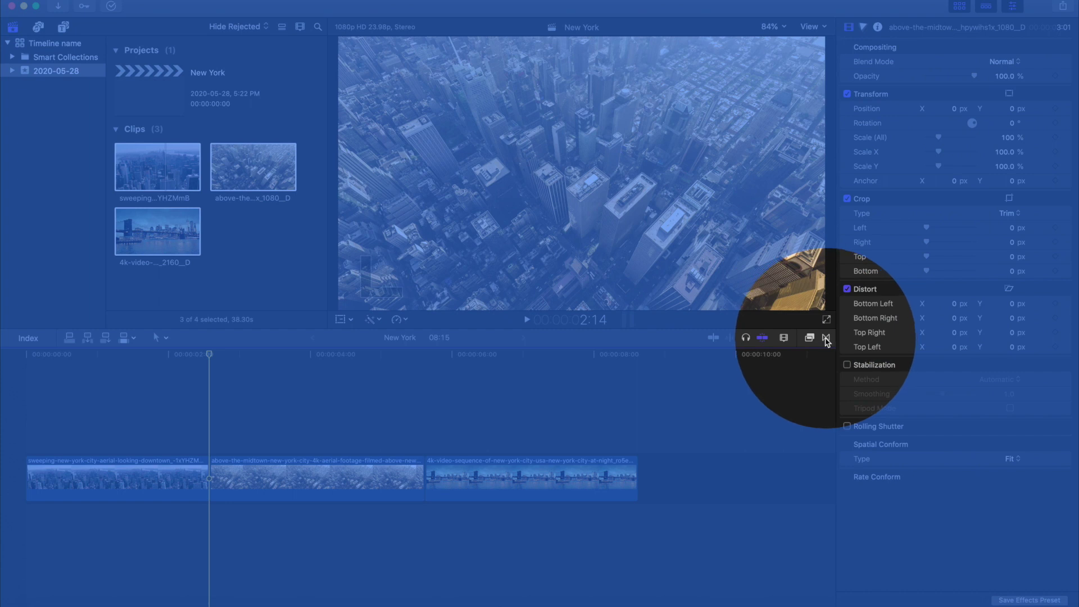
Add a Cross Dissolve between the first two clips and play it back
click(826, 339)
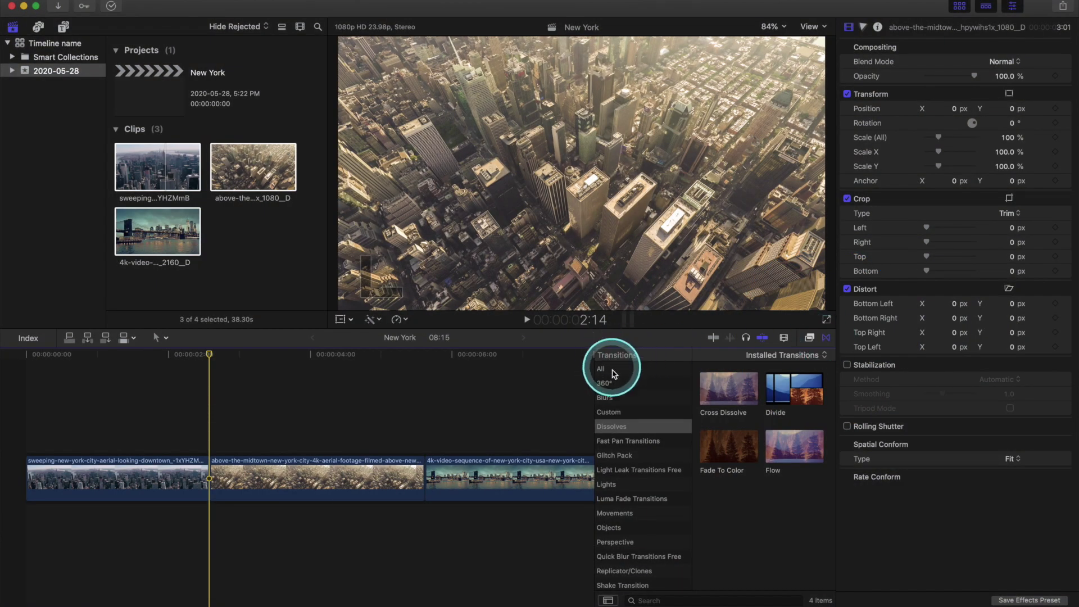
click(602, 369)
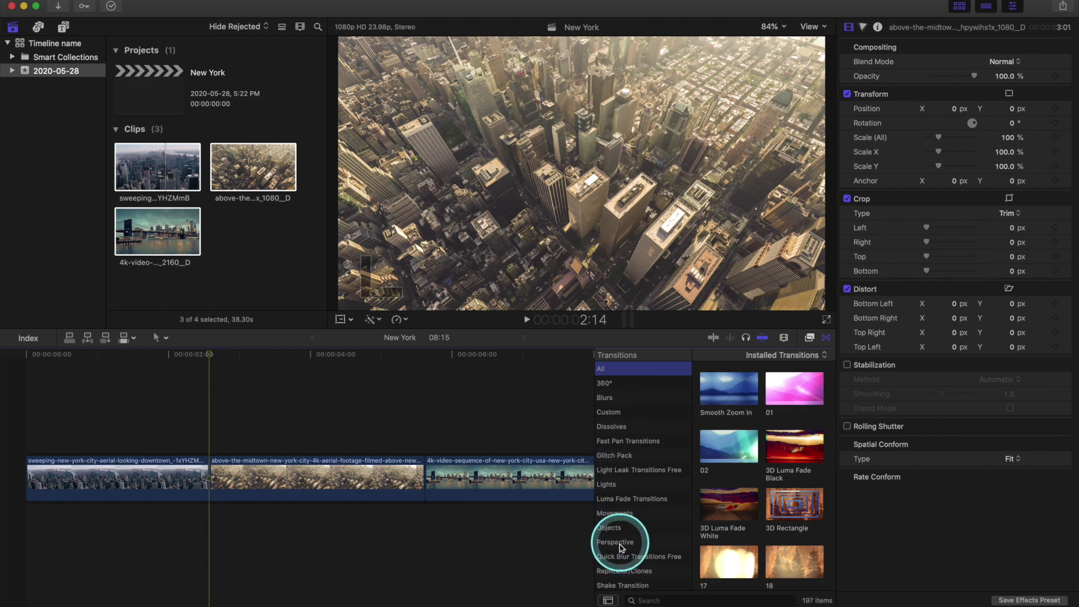
scroll(620, 539, down, 5)
scroll(621, 495, up, 5)
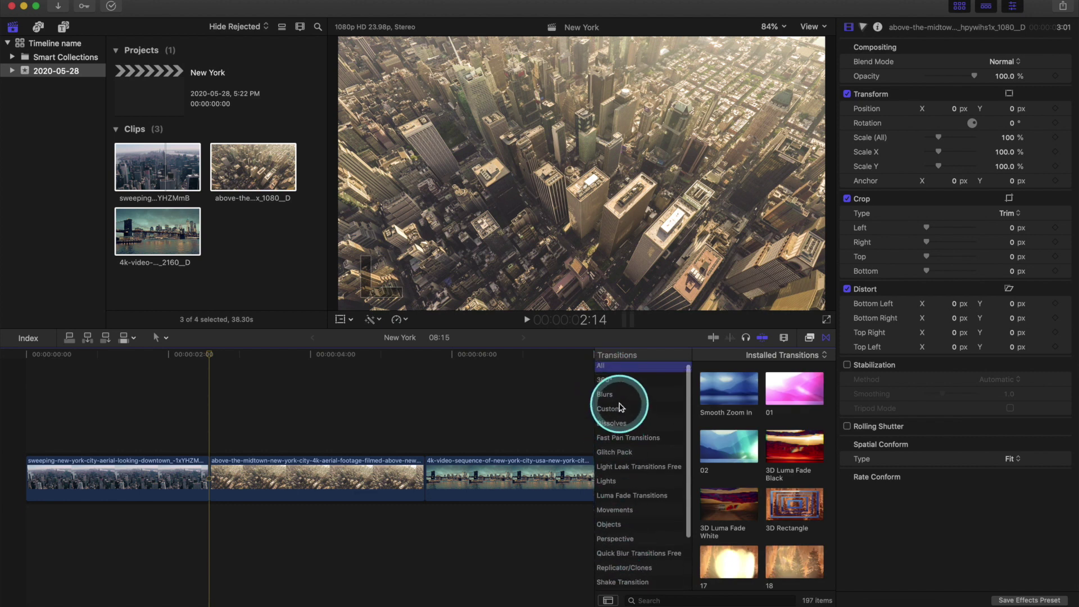
scroll(620, 407, up, 1)
click(614, 431)
click(726, 396)
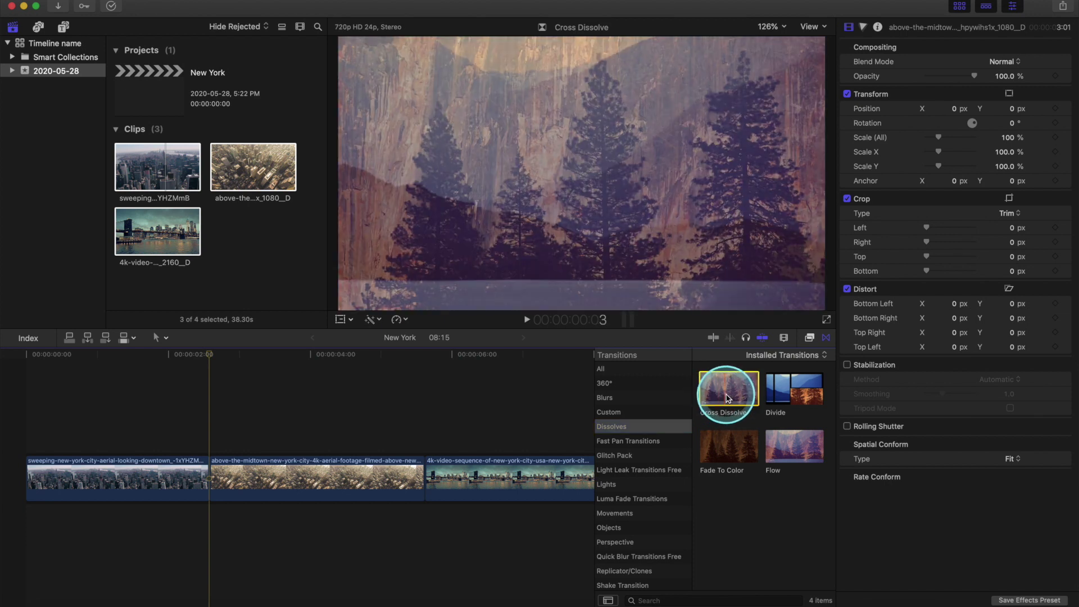
drag(727, 396, 204, 462)
click(187, 445)
key(space)
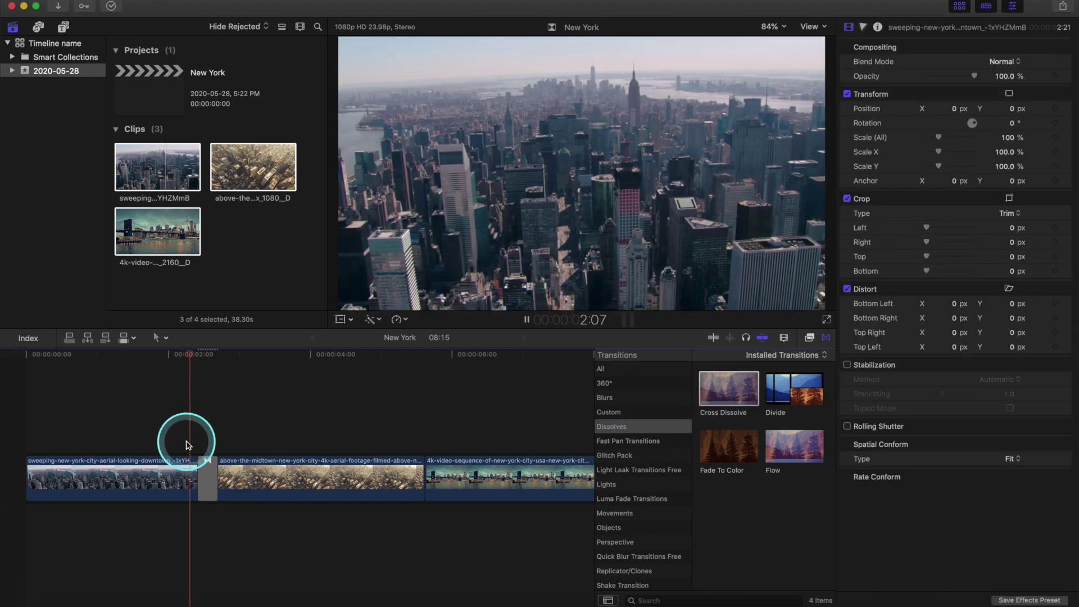
click(196, 479)
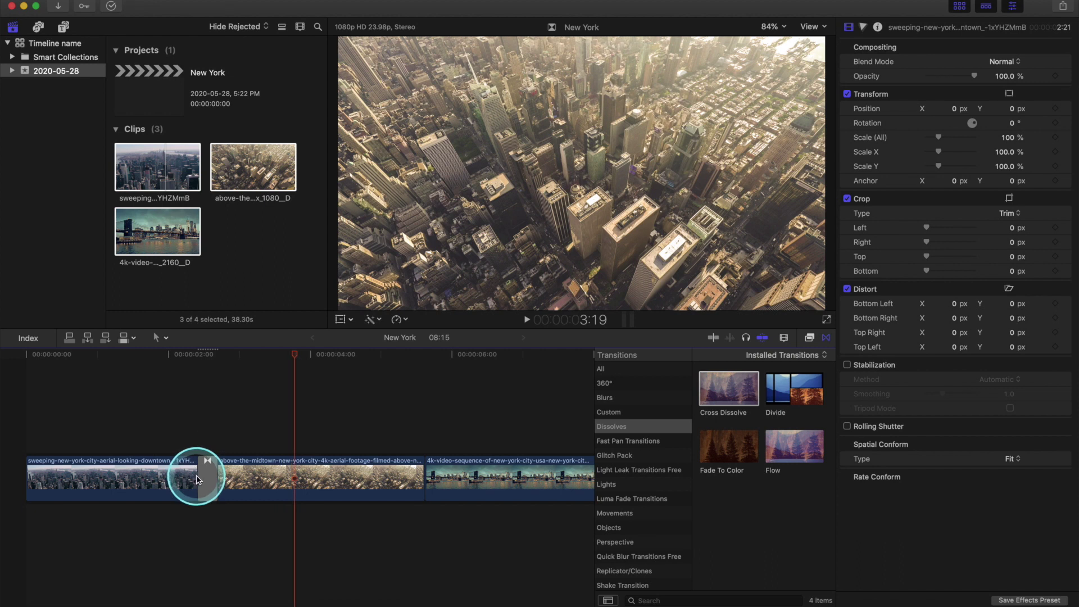
click(200, 476)
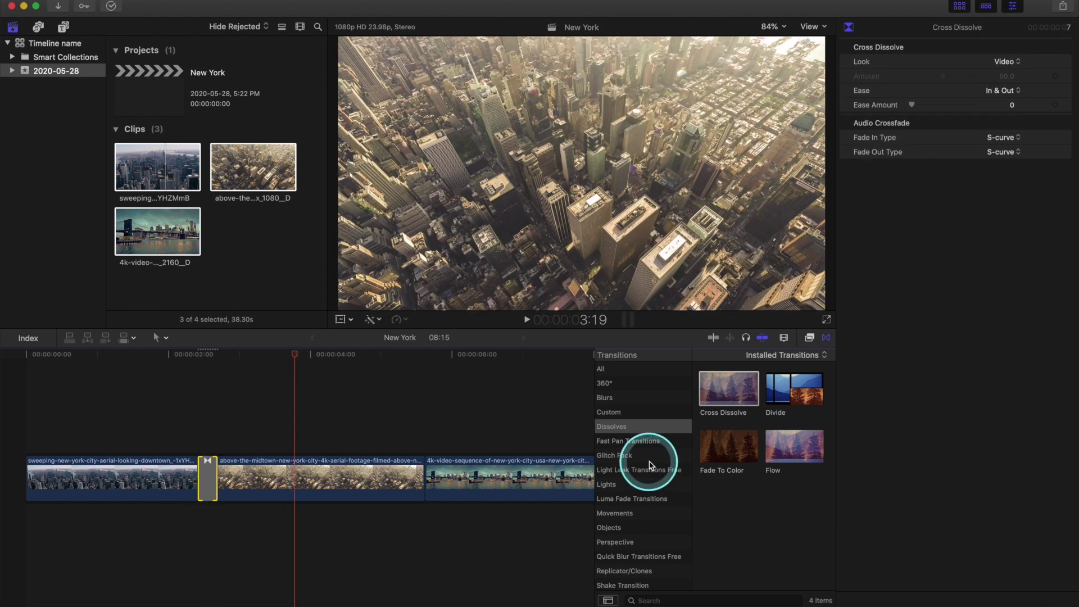
Put a Directional blur transition between clips two and three and preview it
click(633, 399)
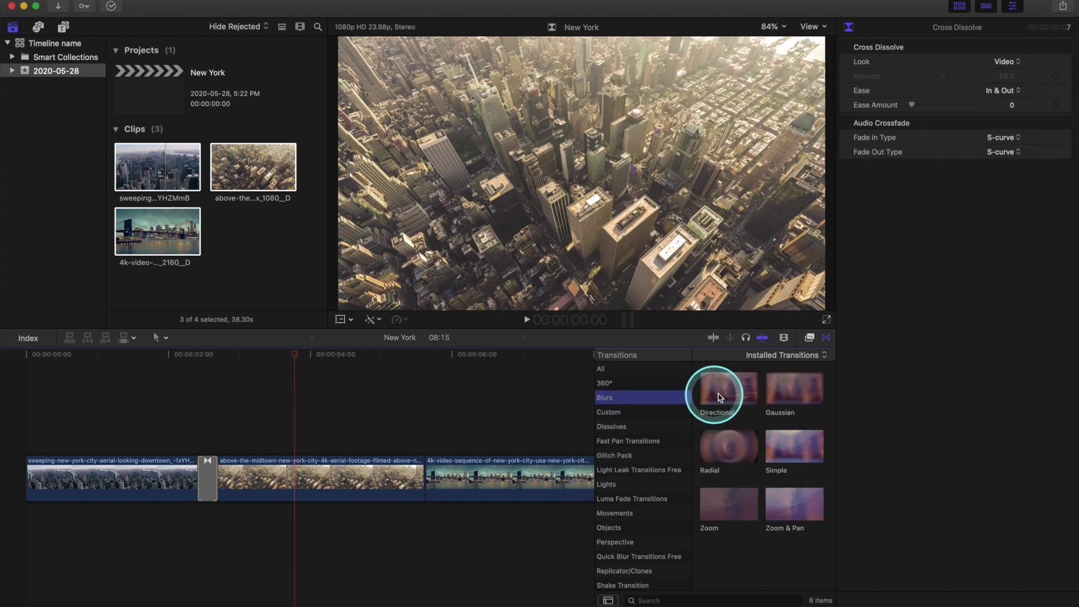
drag(724, 395, 456, 483)
click(436, 447)
key(space)
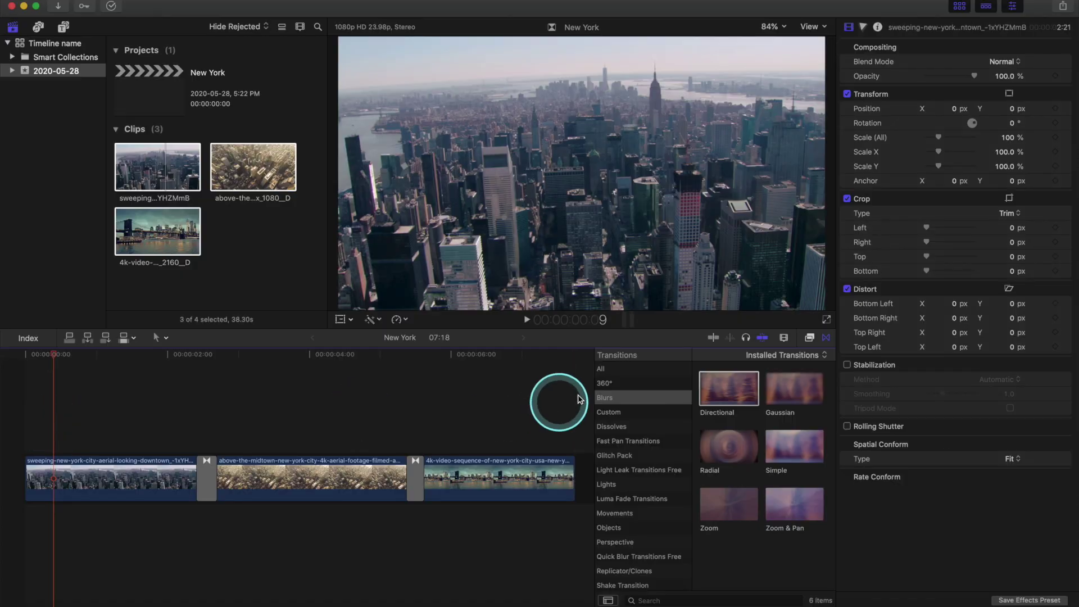
Search effects for 'photo' and apply Photo Recall to the first city clip
click(810, 339)
click(644, 590)
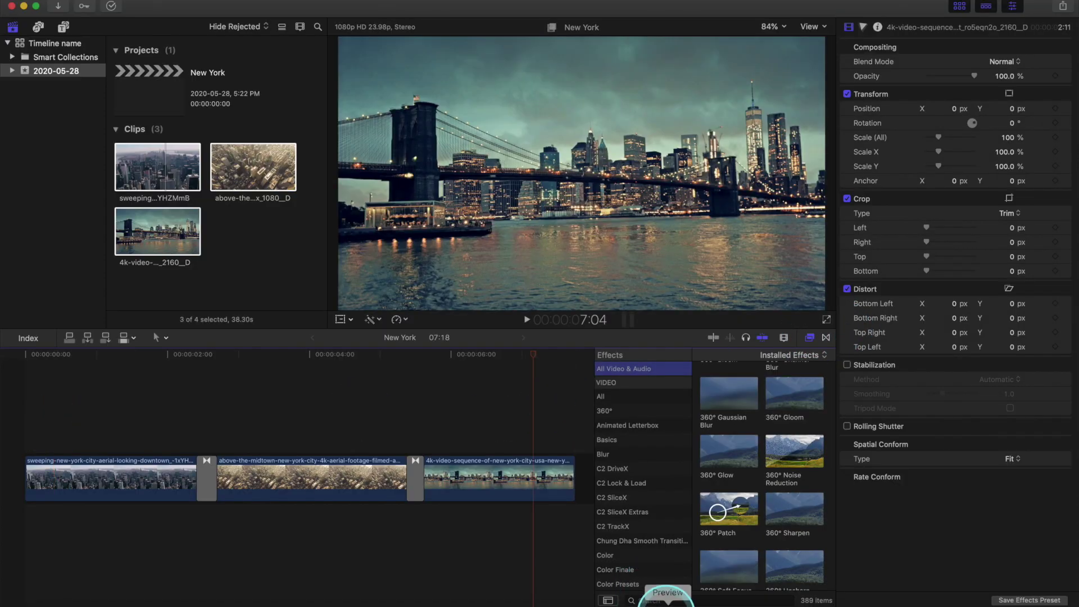
text(photo recall)
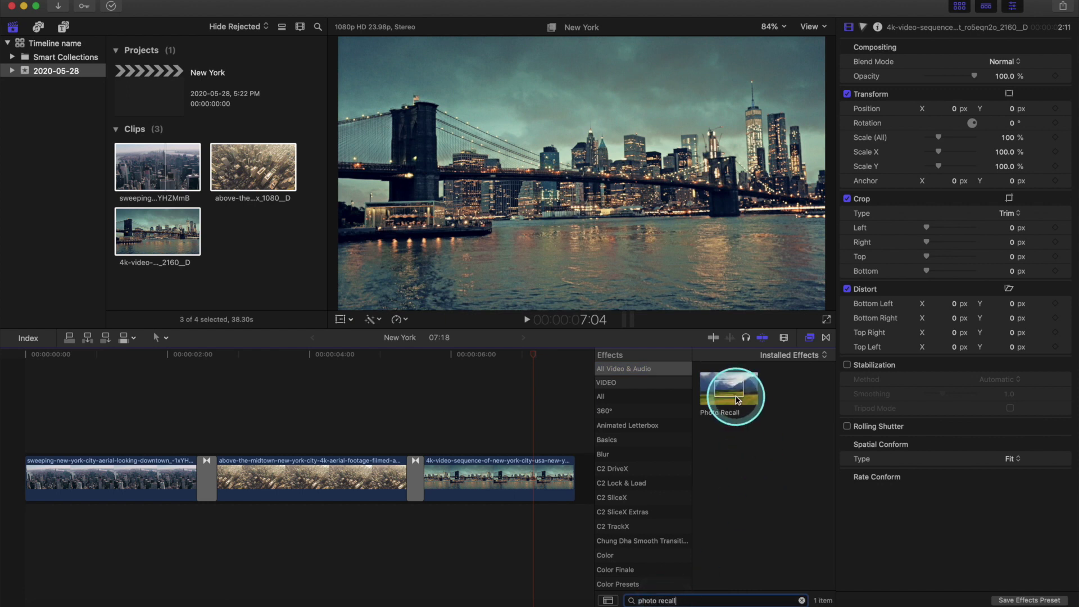
drag(738, 400, 134, 464)
Play the clip from the start, then collapse its Photo Recall settings
key(Home)
key(space)
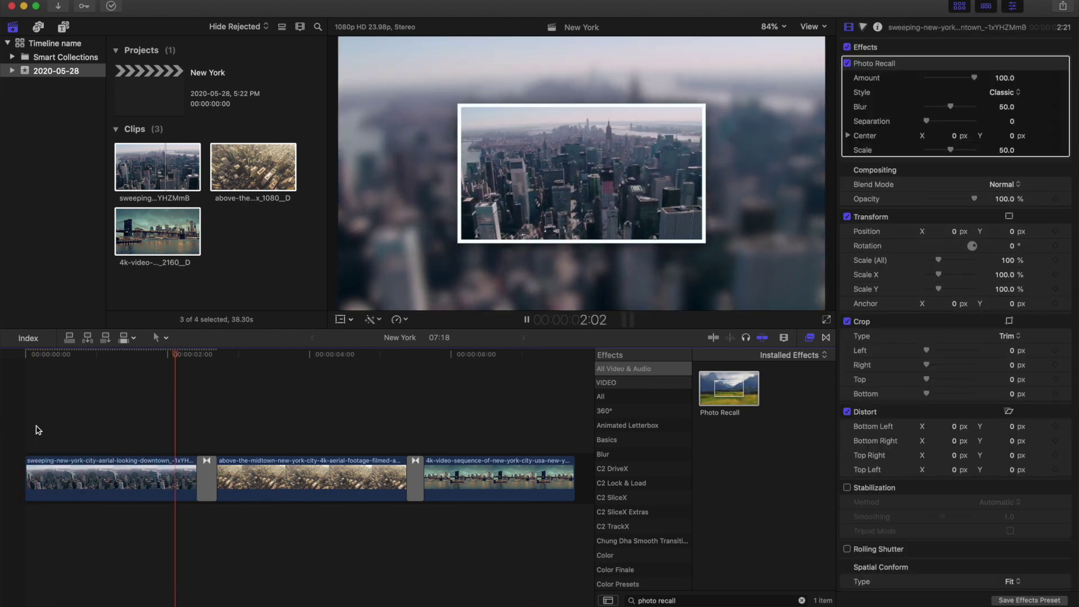
click(127, 425)
click(127, 470)
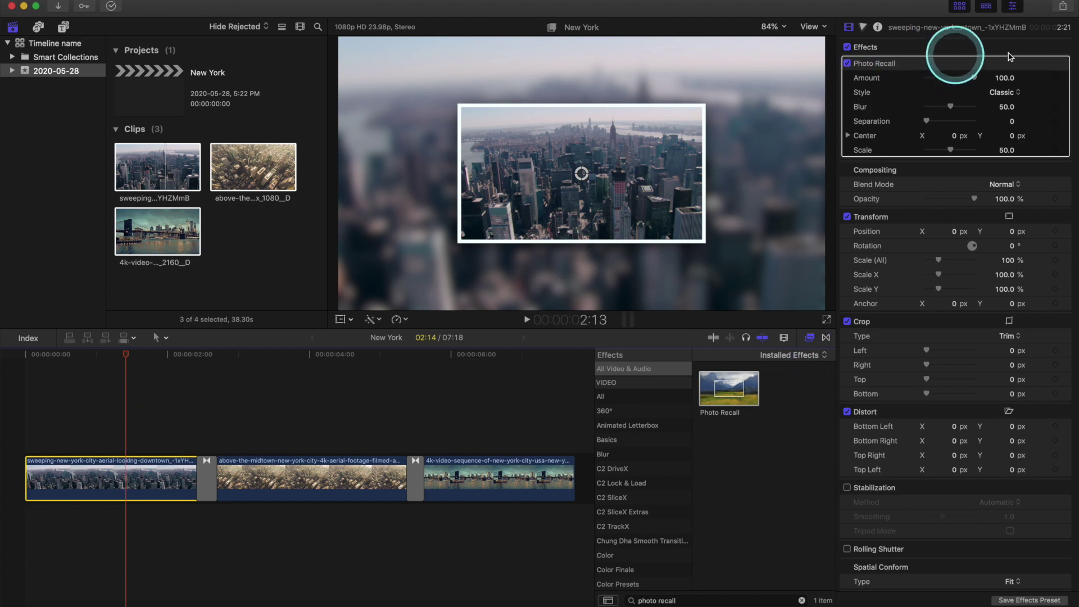
click(1057, 63)
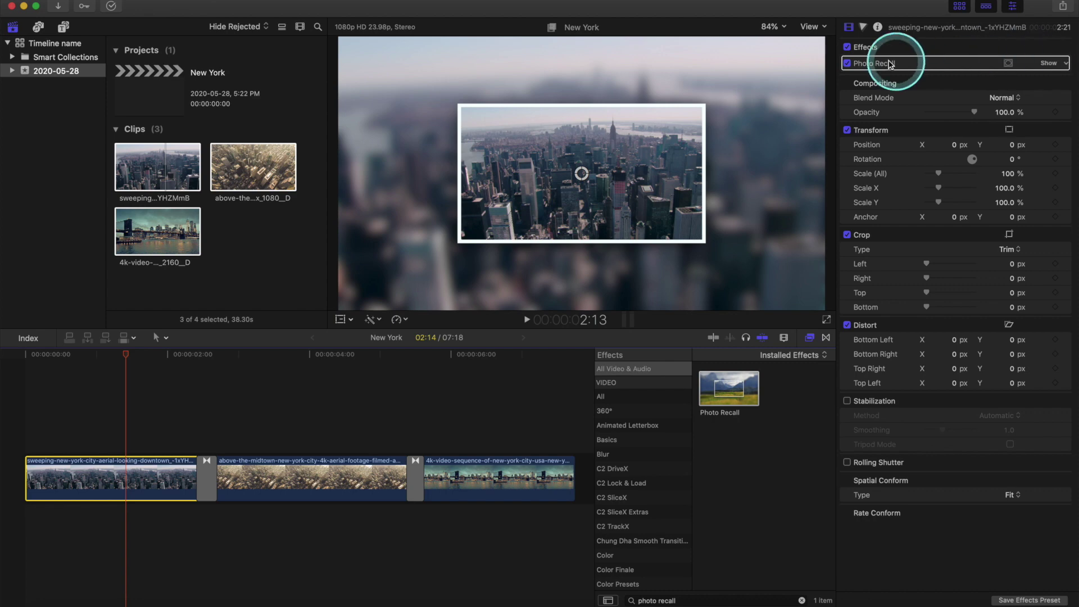
In the Color Board, try darker shadows and brighter highlights exposure, then reset both
click(864, 28)
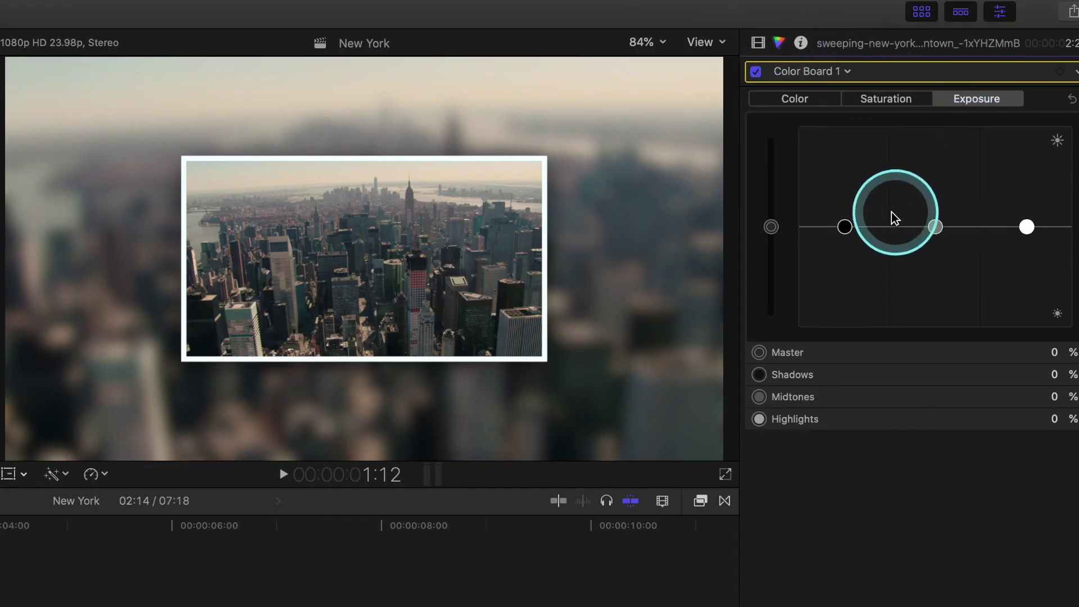
mouse_move(771, 227)
mouse_down()
mouse_move(779, 269)
mouse_move(777, 229)
mouse_up()
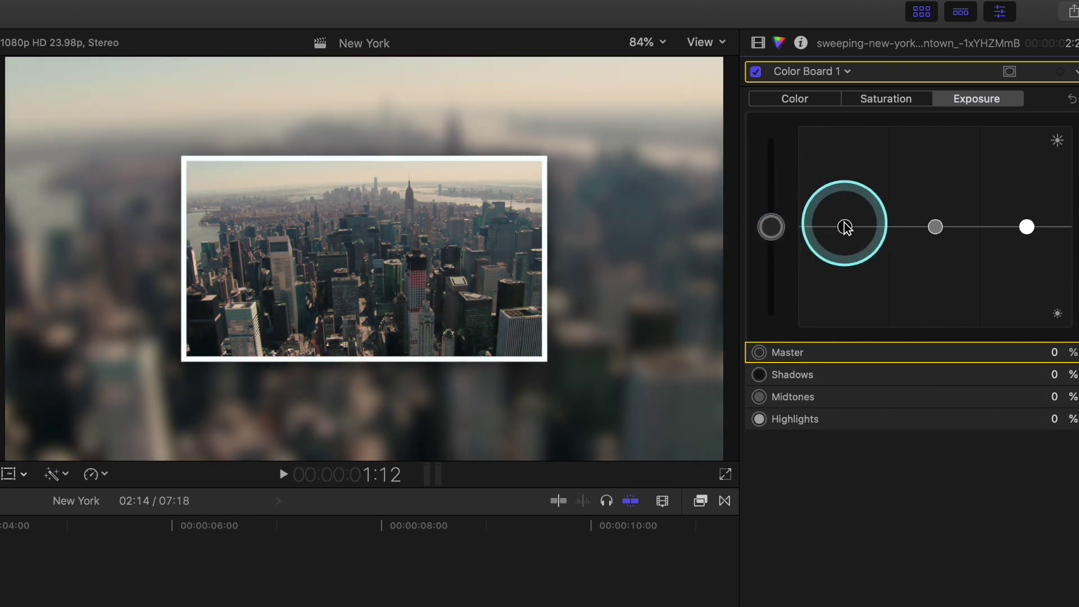
drag(845, 227, 847, 248)
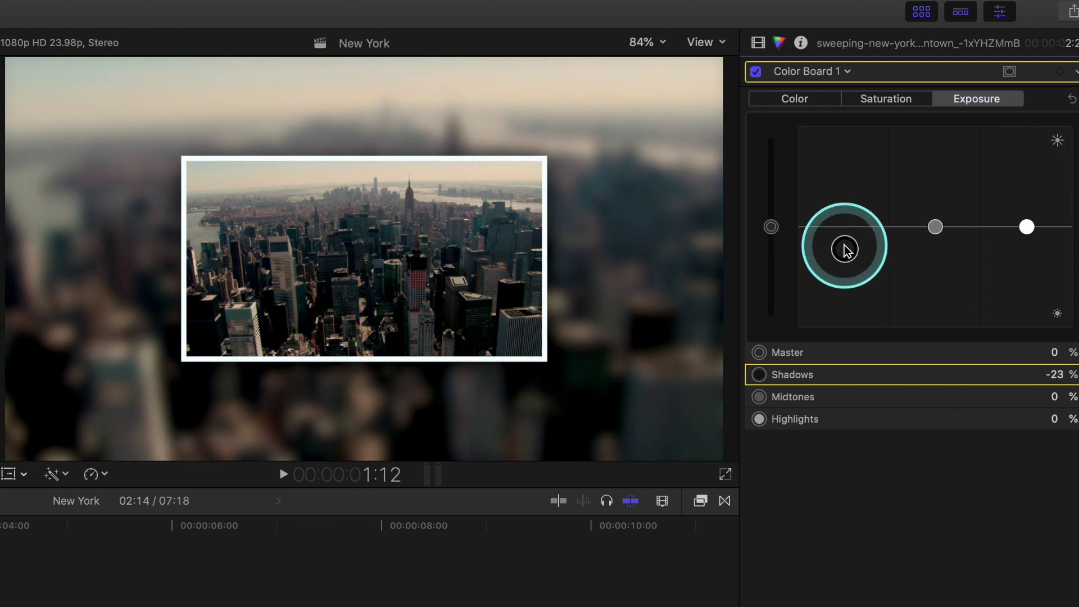
drag(1025, 228, 1026, 176)
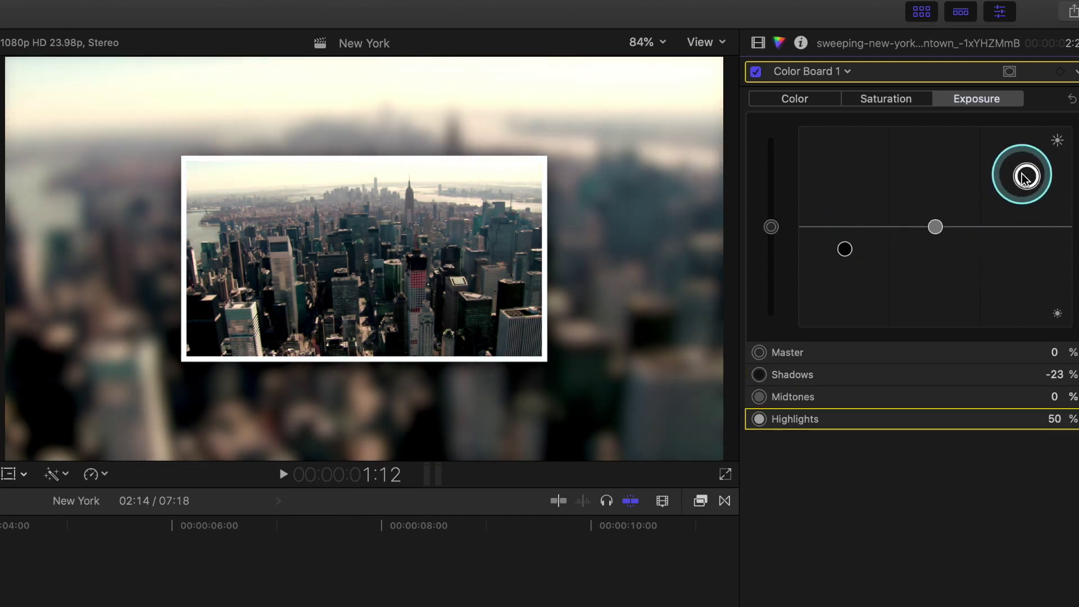
key(Delete)
click(845, 249)
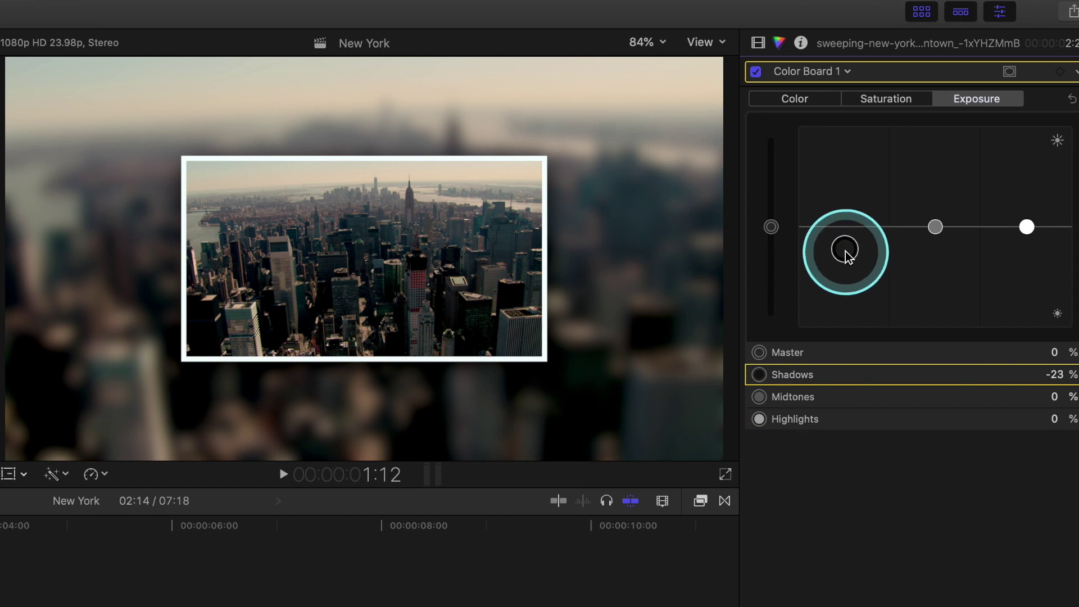
key(Delete)
Try shadows and highlights saturation changes, resetting the shadows boost to zero
click(880, 100)
mouse_move(771, 227)
mouse_down()
mouse_move(770, 135)
mouse_move(767, 258)
mouse_move(771, 217)
mouse_move(771, 226)
mouse_up()
drag(845, 228, 848, 79)
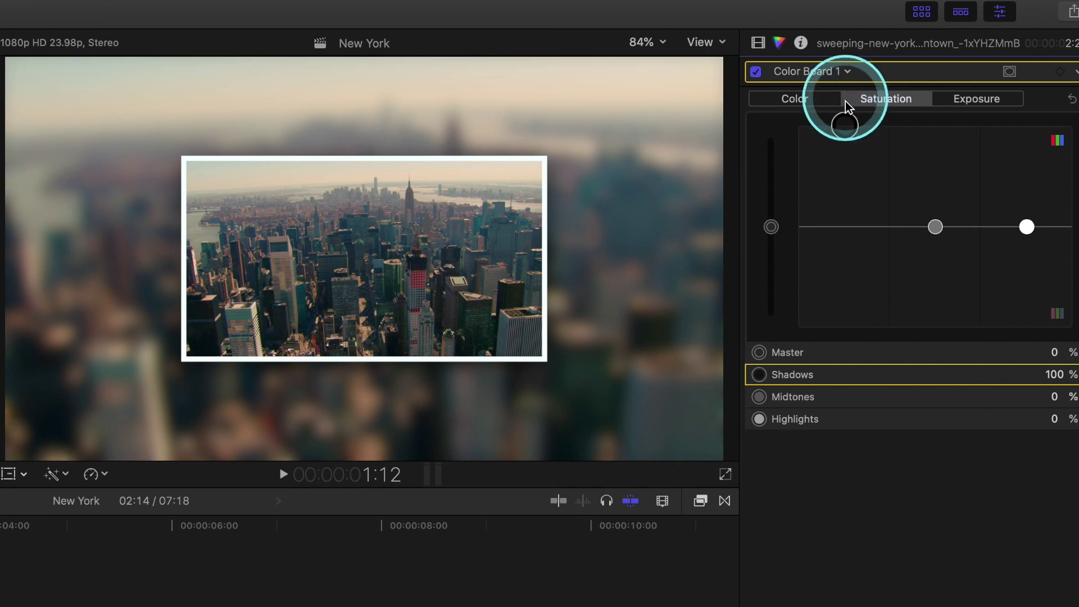
key(Delete)
click(1026, 227)
mouse_move(1027, 227)
mouse_down()
mouse_move(1031, 99)
mouse_move(1023, 366)
mouse_move(1018, 234)
mouse_up()
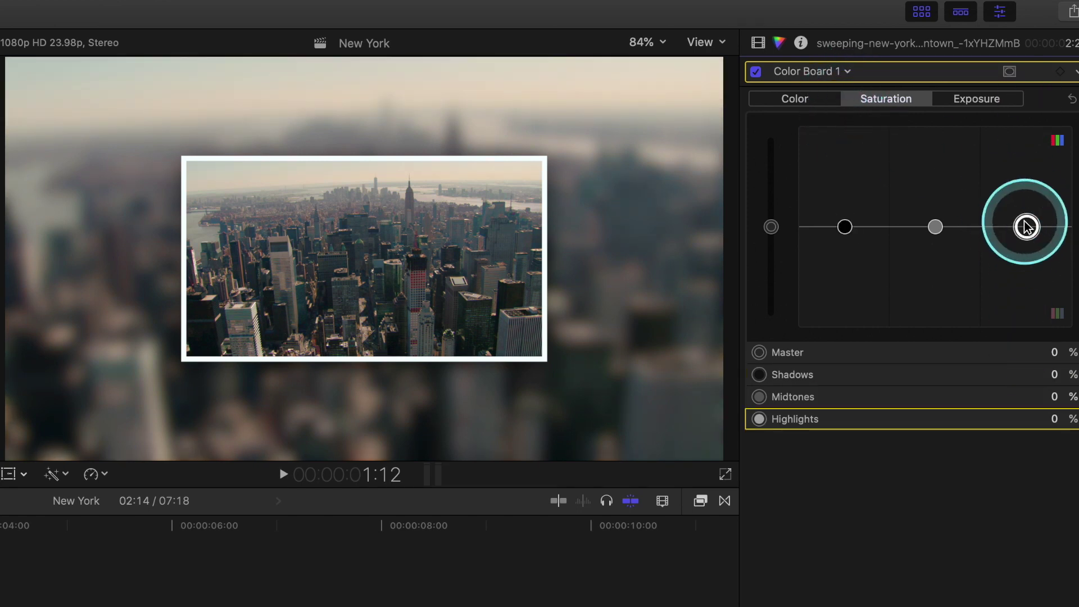
Tint the highlights pink, remove the tint, and return to the exposure pane
click(795, 99)
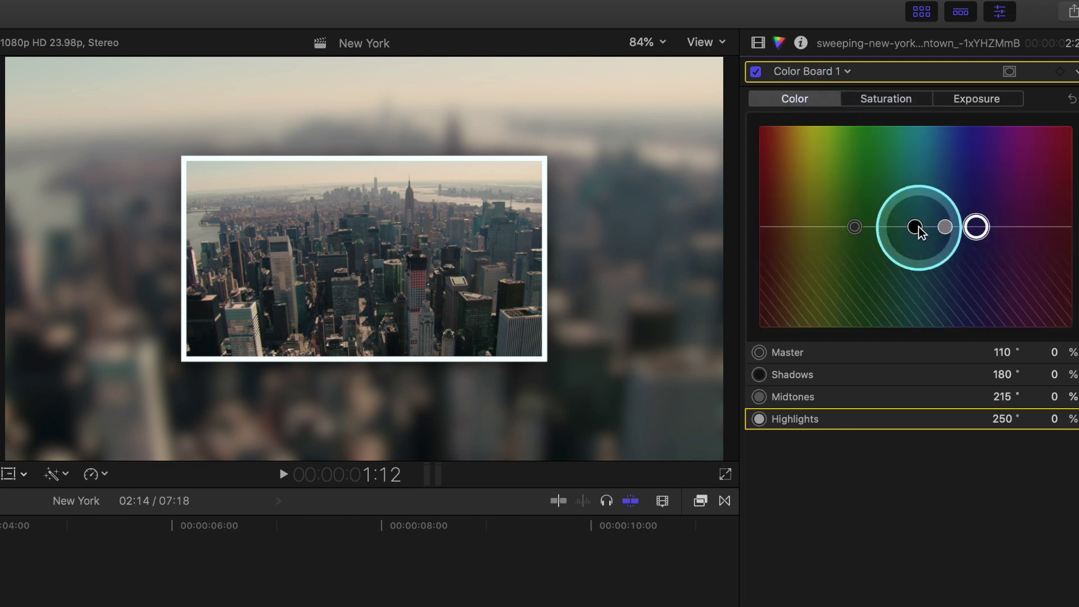
drag(945, 226, 1066, 163)
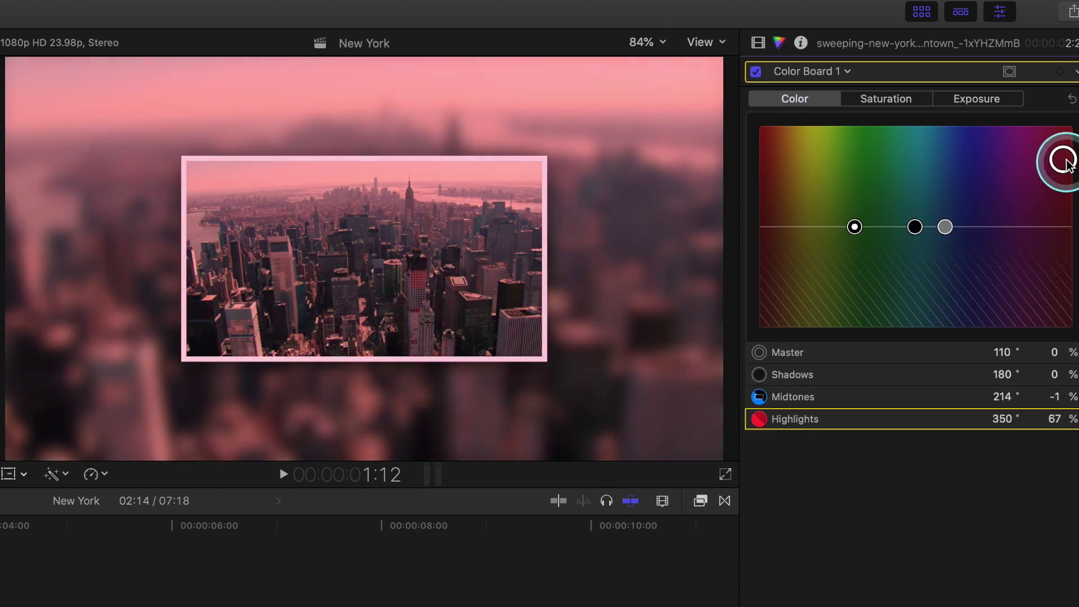
key(Delete)
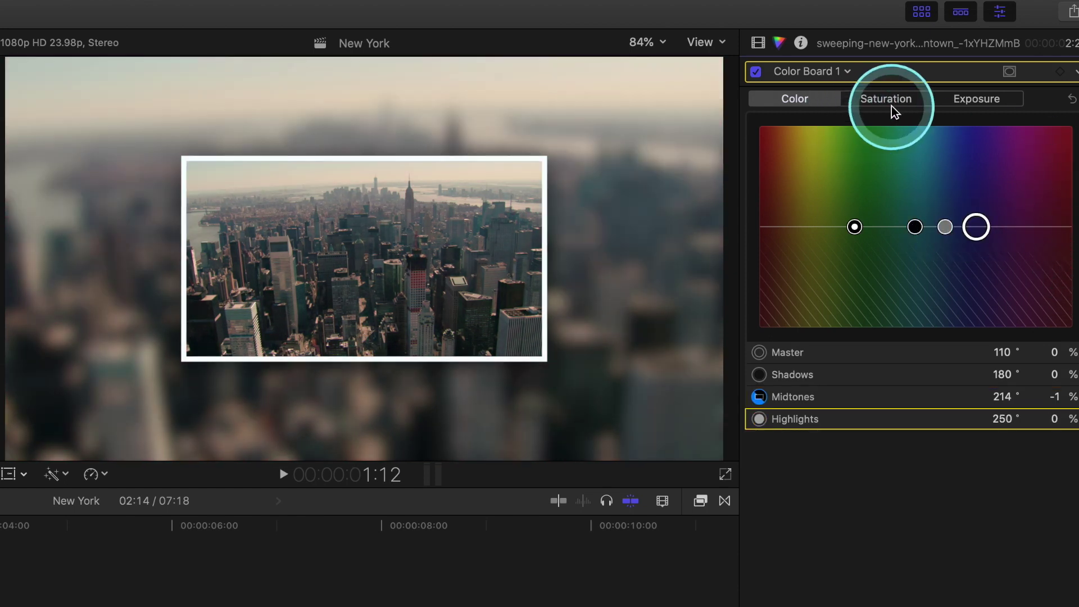
click(894, 101)
click(966, 104)
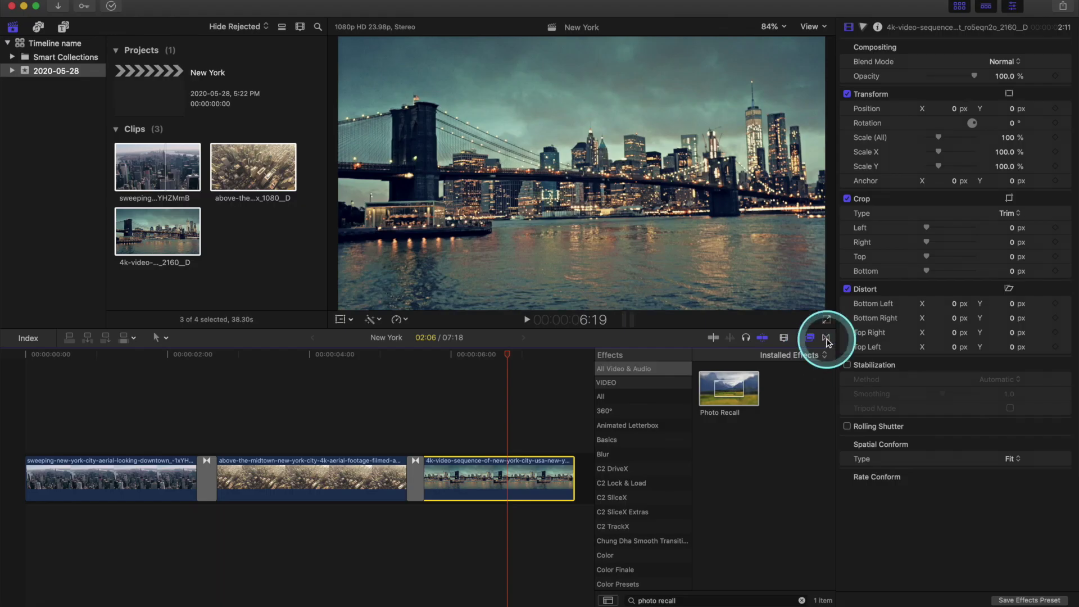
Add Fade To Color at the third clip's end, lengthen it, and preview the fade
click(826, 339)
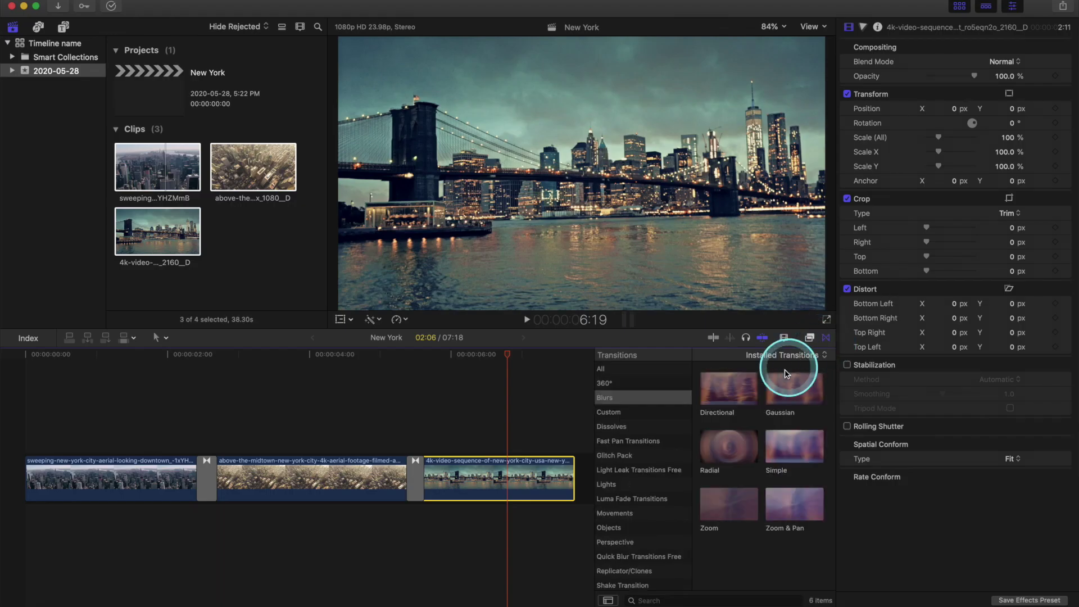
click(638, 428)
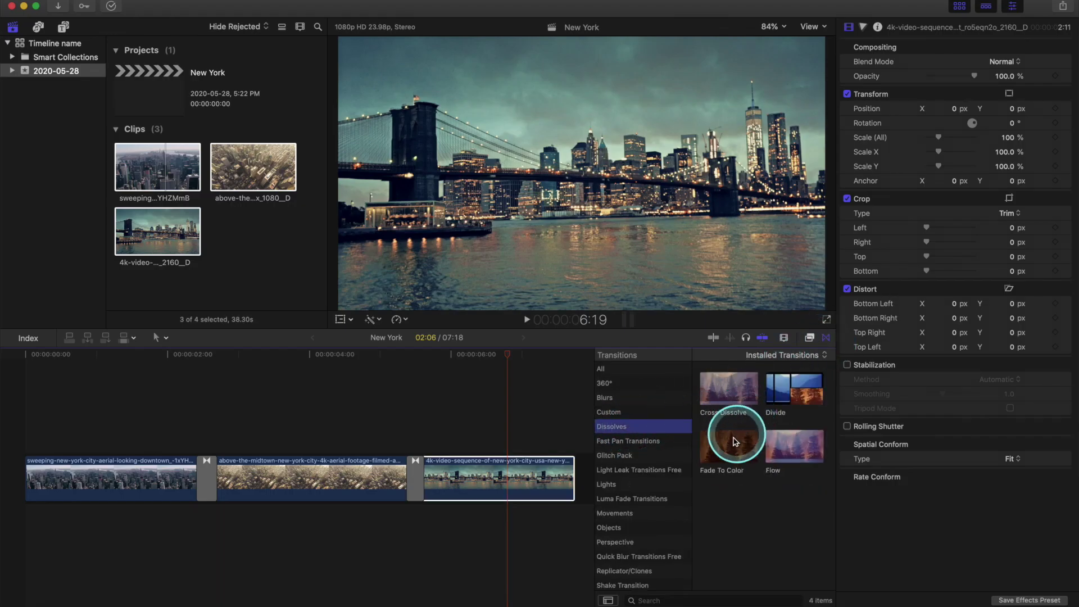
drag(735, 441, 564, 475)
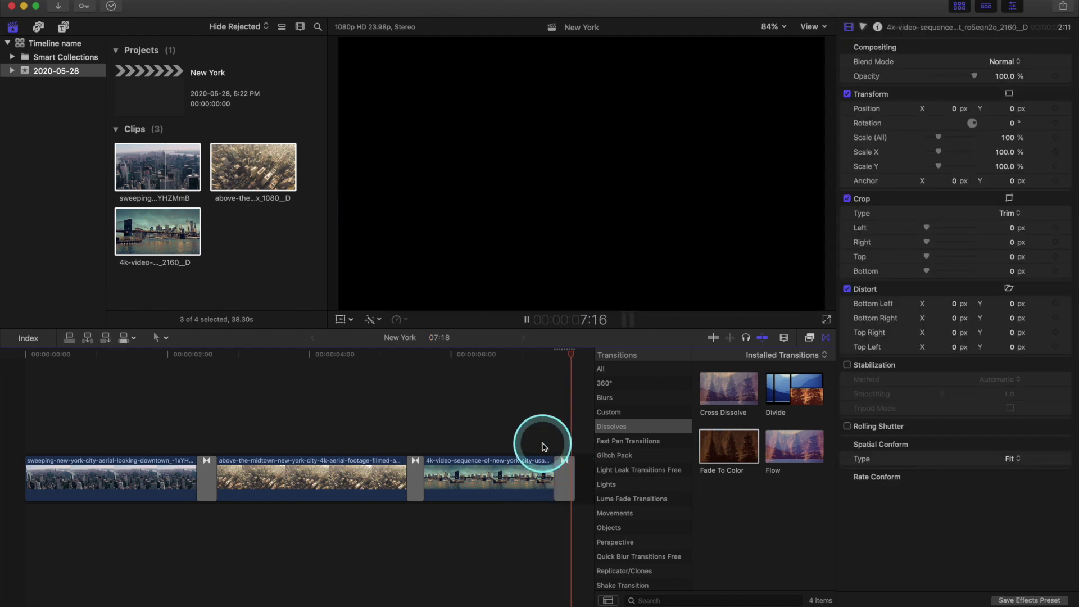
key(space)
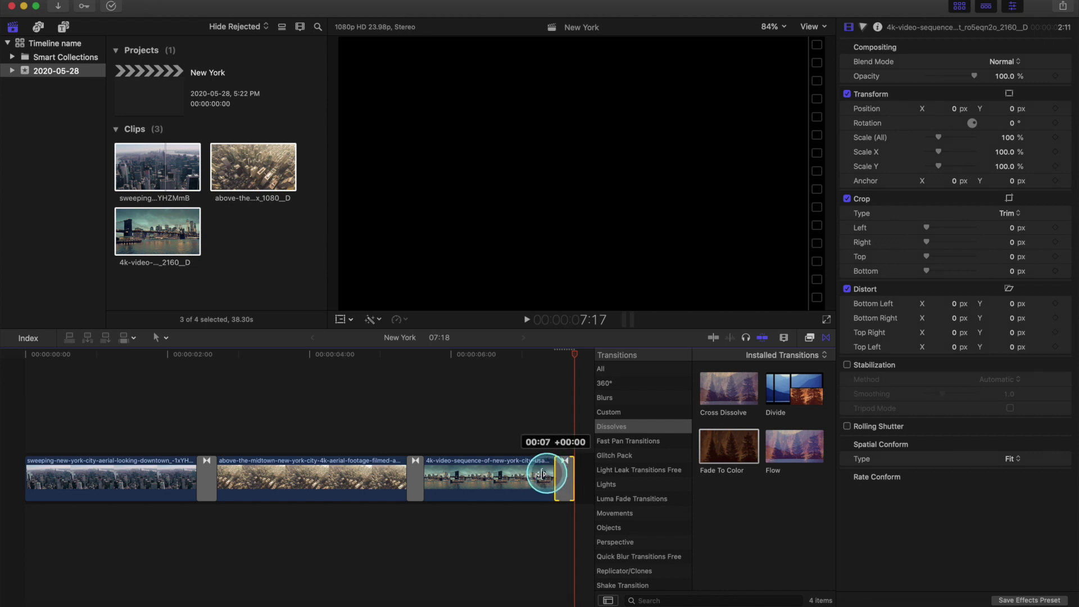
drag(542, 474, 523, 473)
key(space)
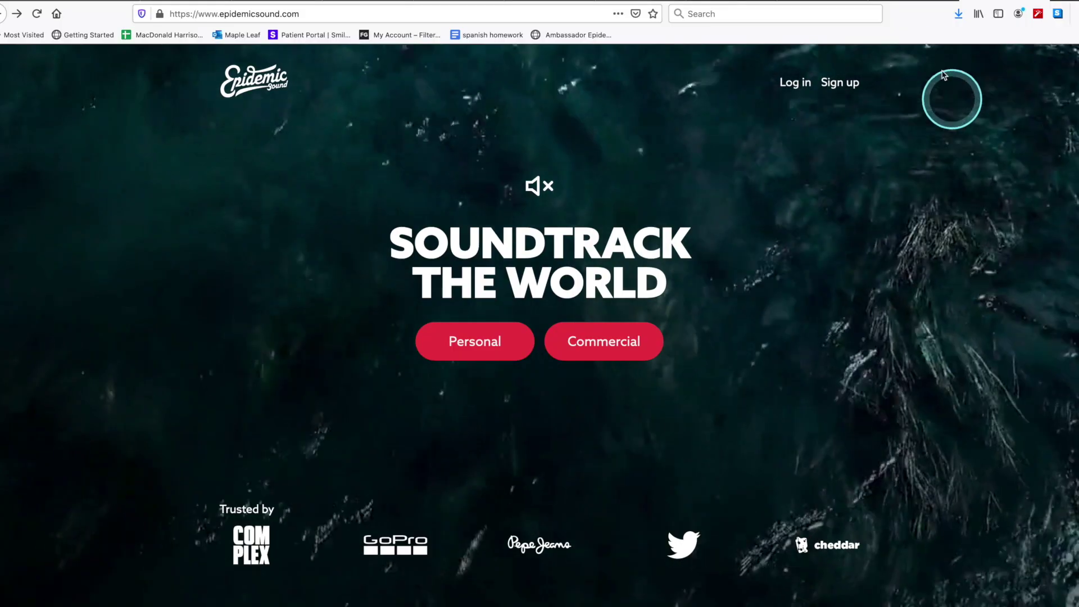
Sign in to Epidemic Sound, search for the curator's music, and open the Paradox album
click(794, 83)
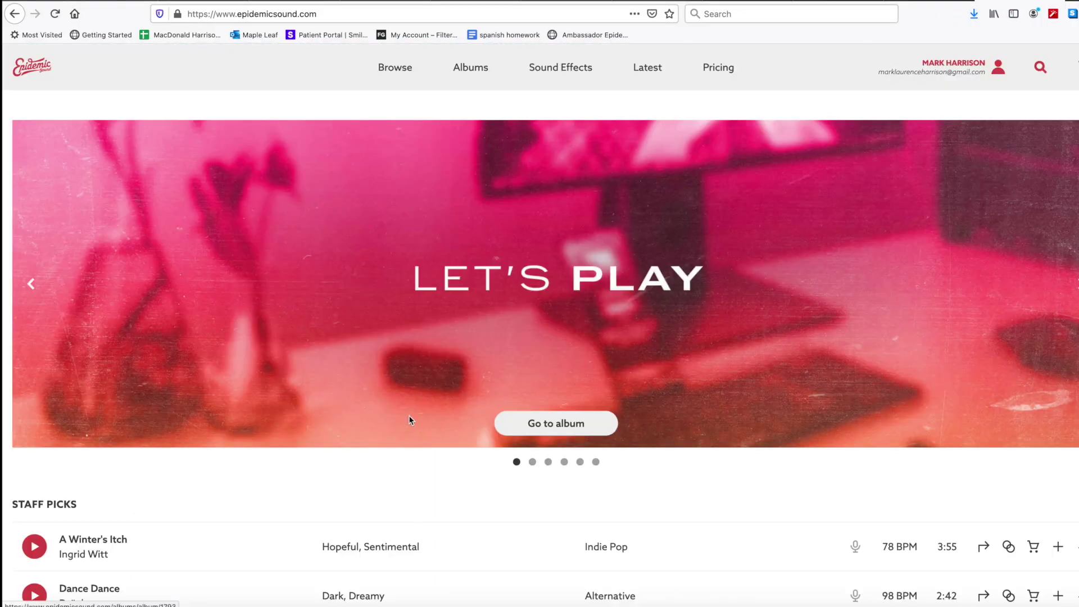
click(853, 123)
click(1043, 68)
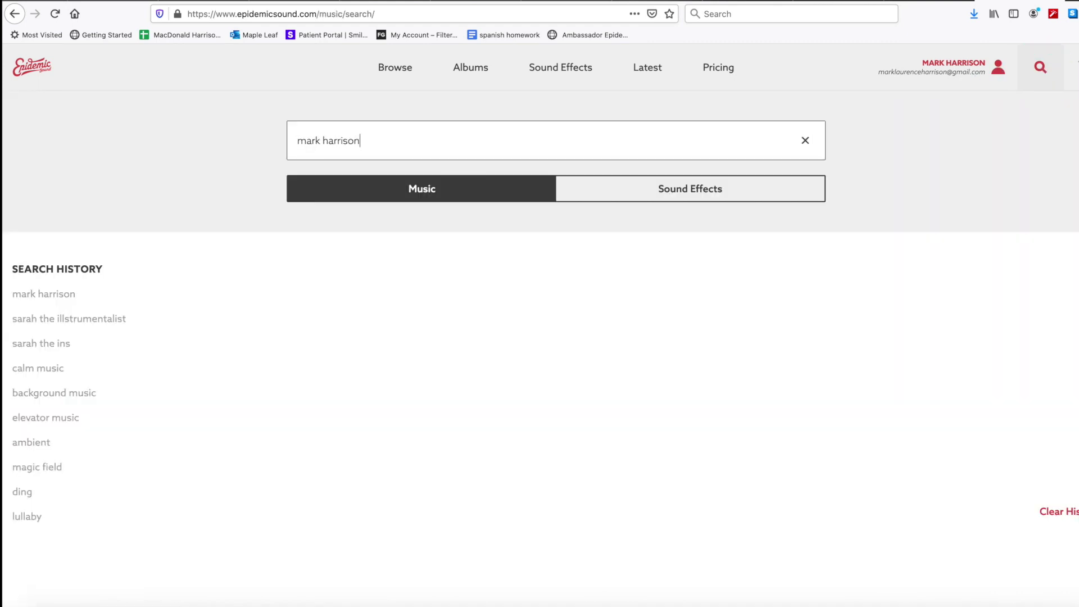
key(Return)
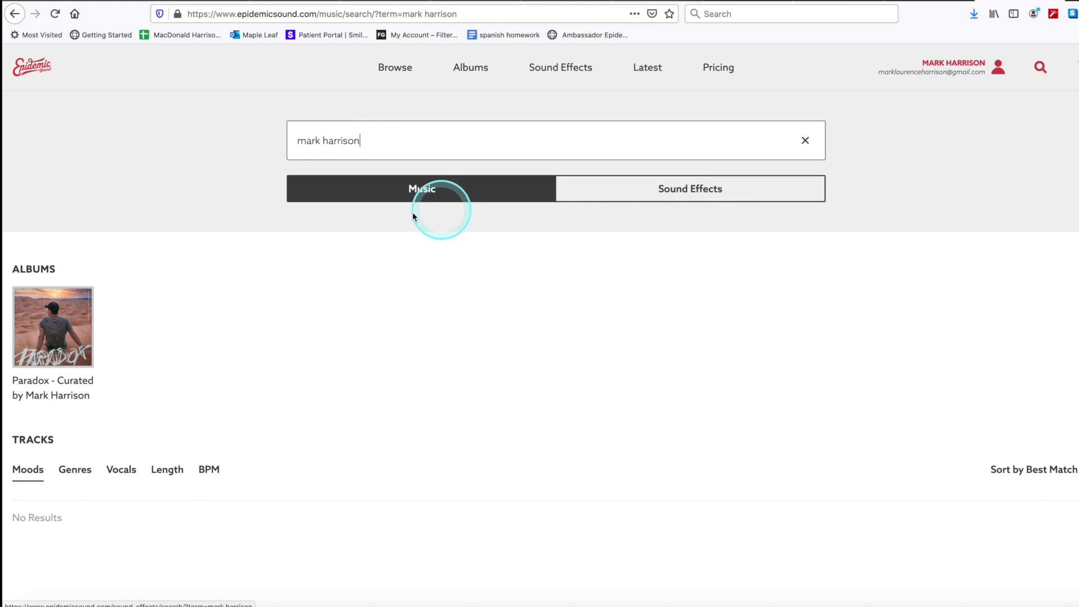
click(66, 317)
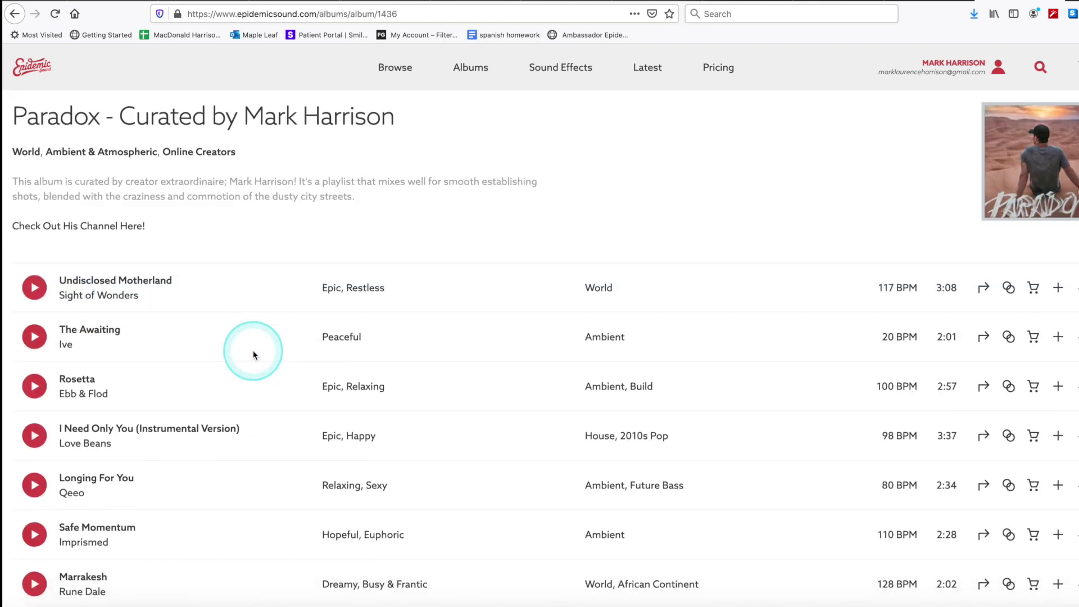
Scroll through the Paradox track list, then go to the Moods browsing page
scroll(253, 354, down, 5)
scroll(253, 355, down, 2)
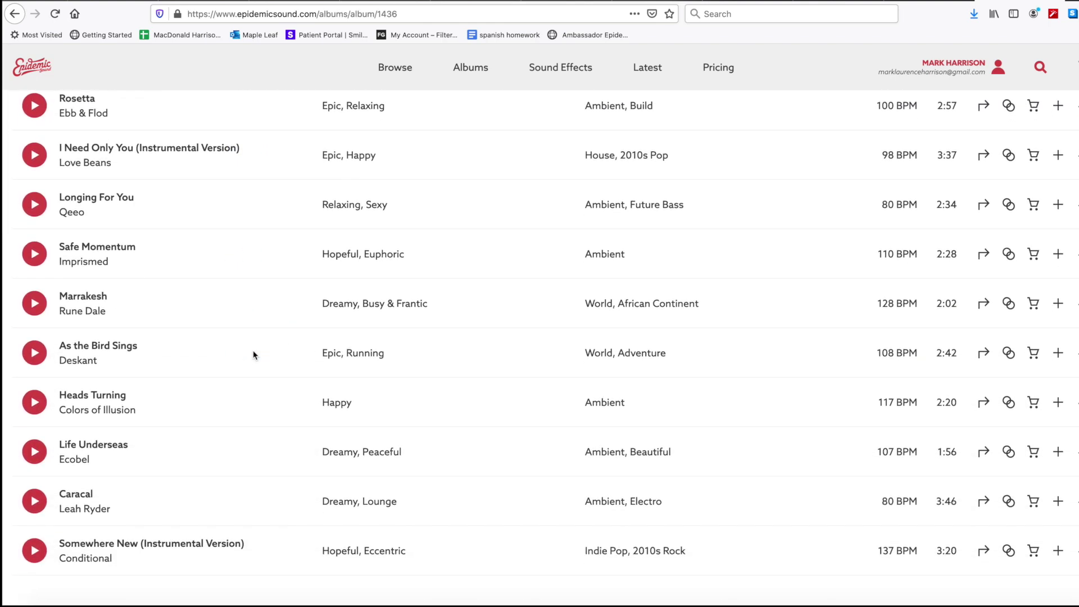
scroll(253, 355, up, 3)
scroll(253, 354, up, 1)
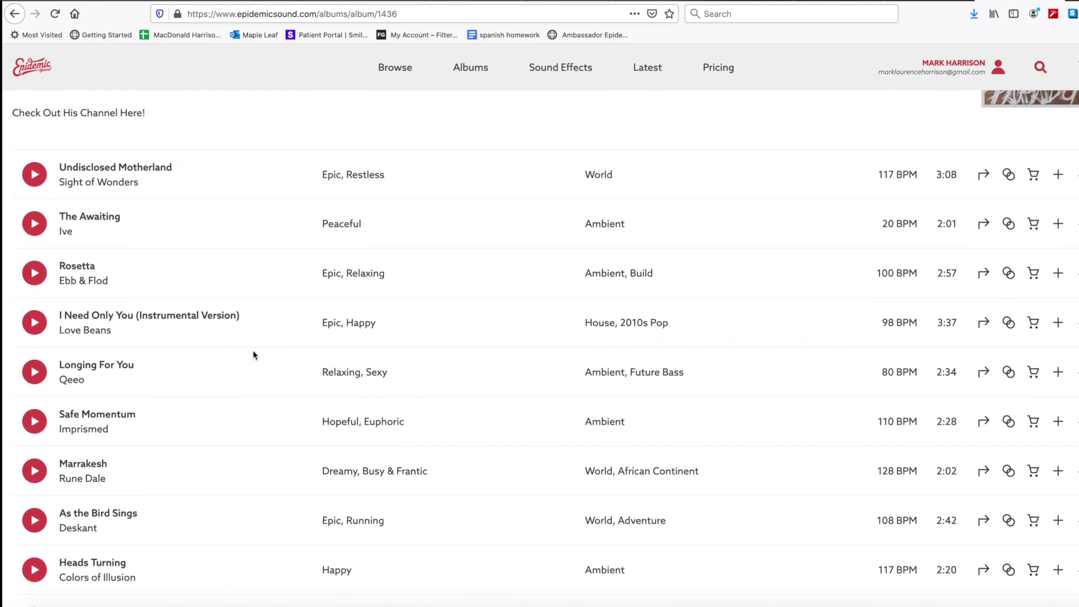
click(253, 339)
scroll(253, 338, up, 2)
scroll(253, 340, up, 1)
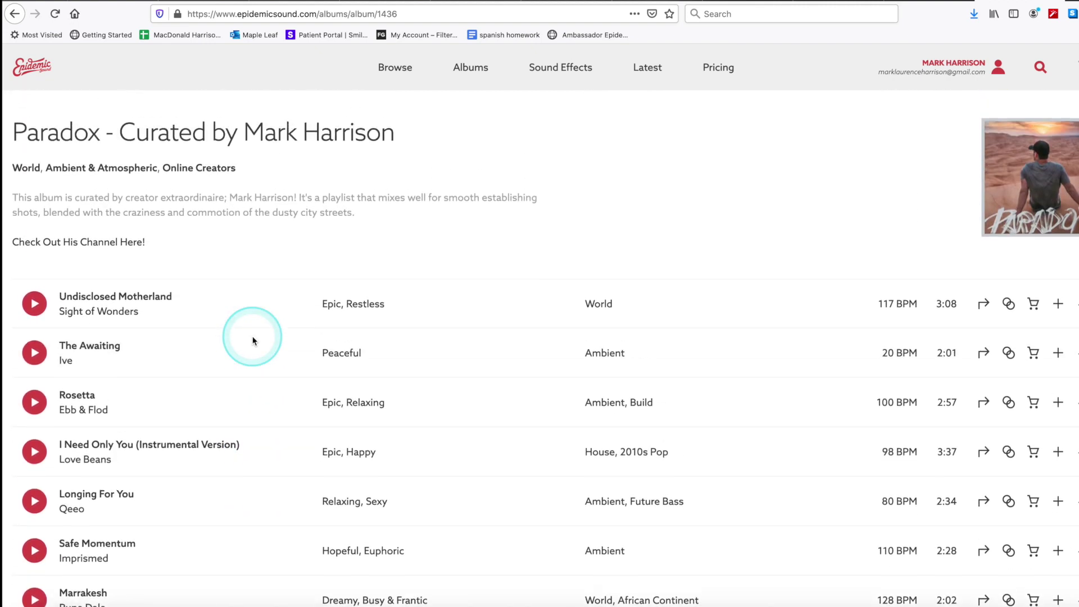
click(387, 79)
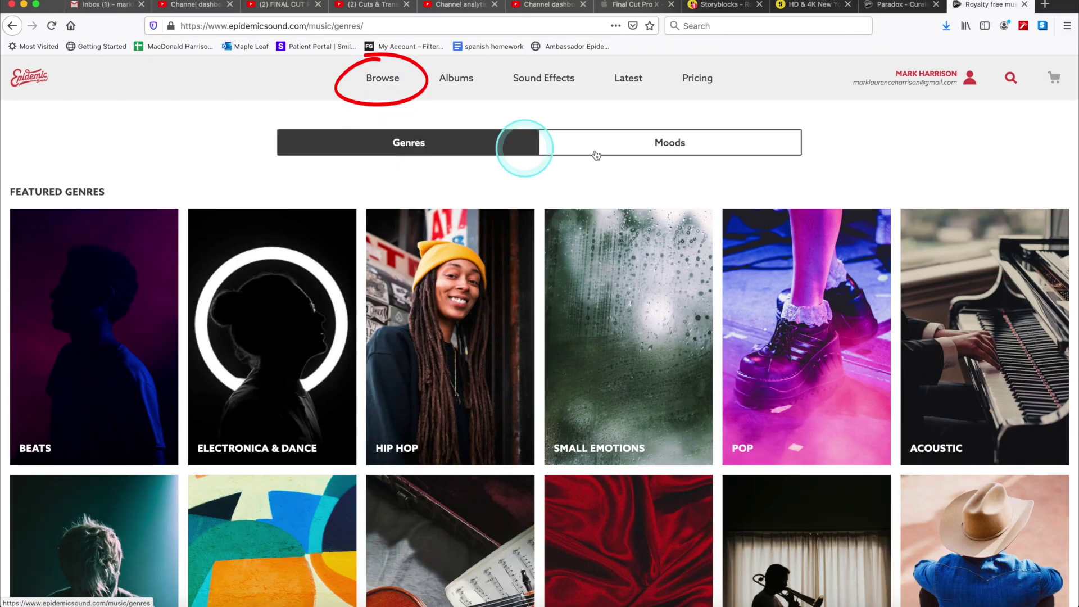
Browse Epidemic Sound by mood, open the Dreamy tracks and filter them to Epic
click(672, 148)
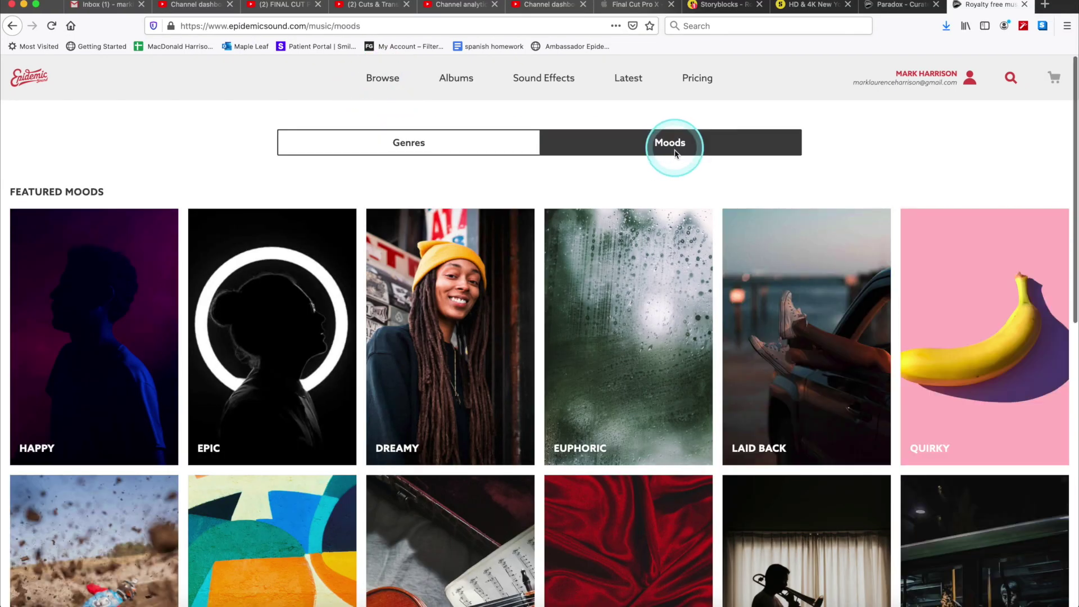
scroll(683, 234, down, 1)
scroll(683, 233, down, 1)
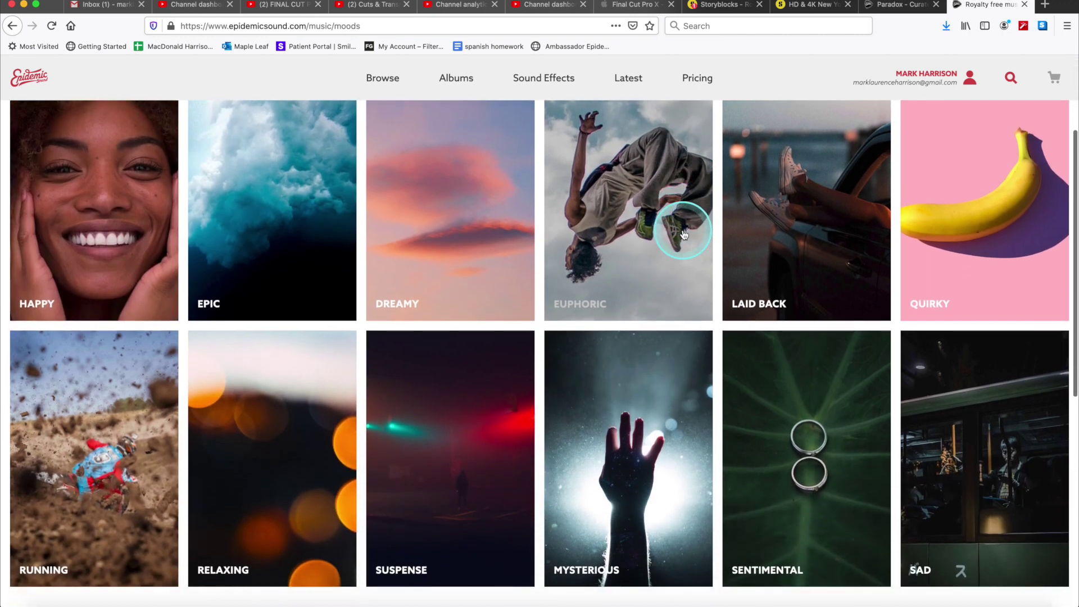
scroll(703, 309, up, 1)
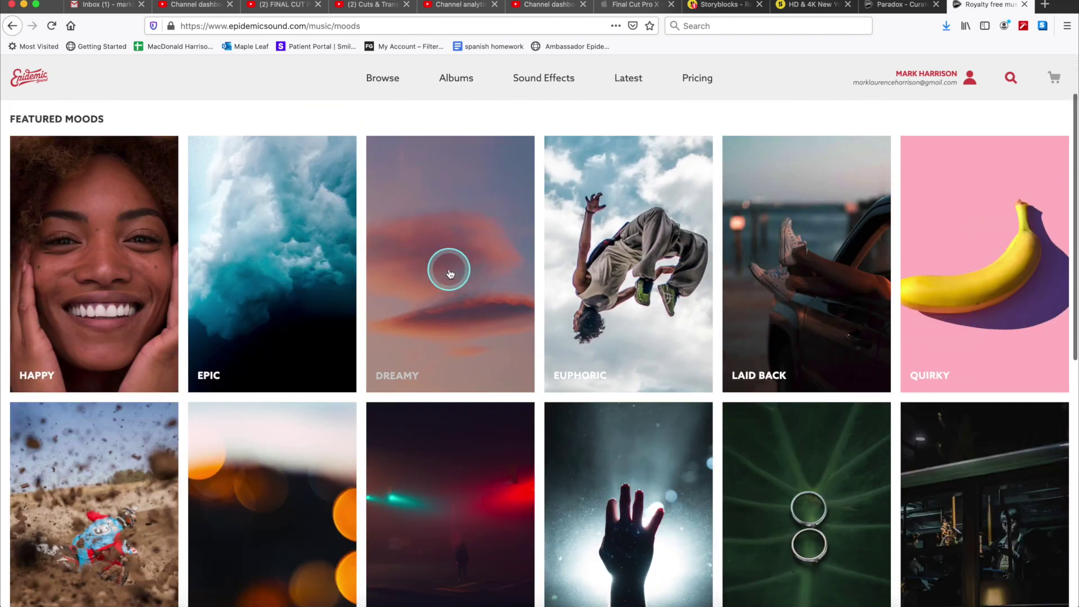
click(448, 269)
scroll(472, 367, down, 3)
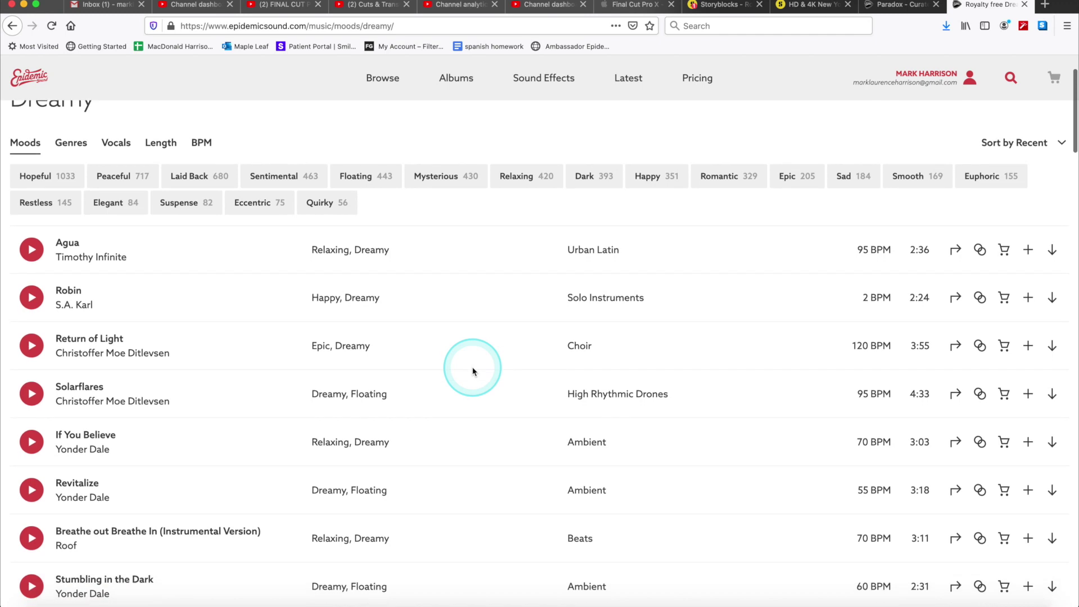
click(310, 257)
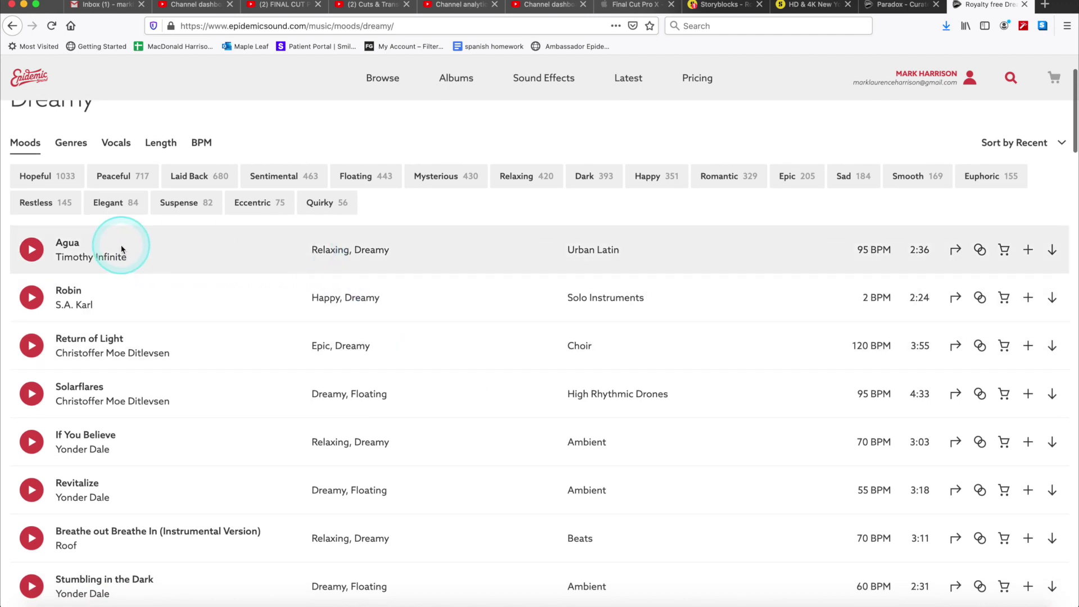
click(793, 177)
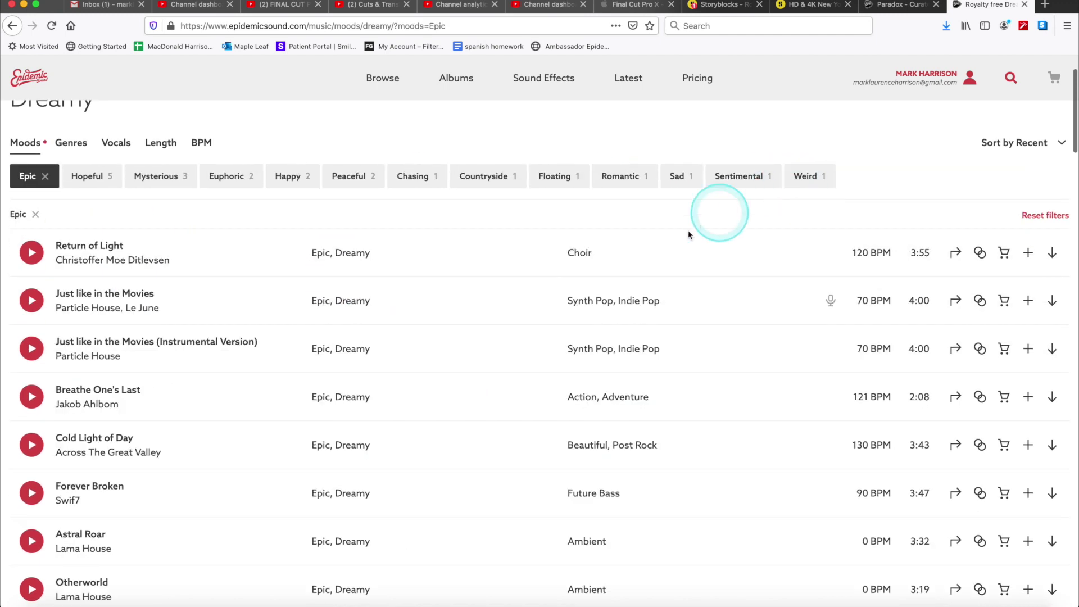
Preview the tracks Breathe One's Last and Cold Light of Day
scroll(450, 279, down, 2)
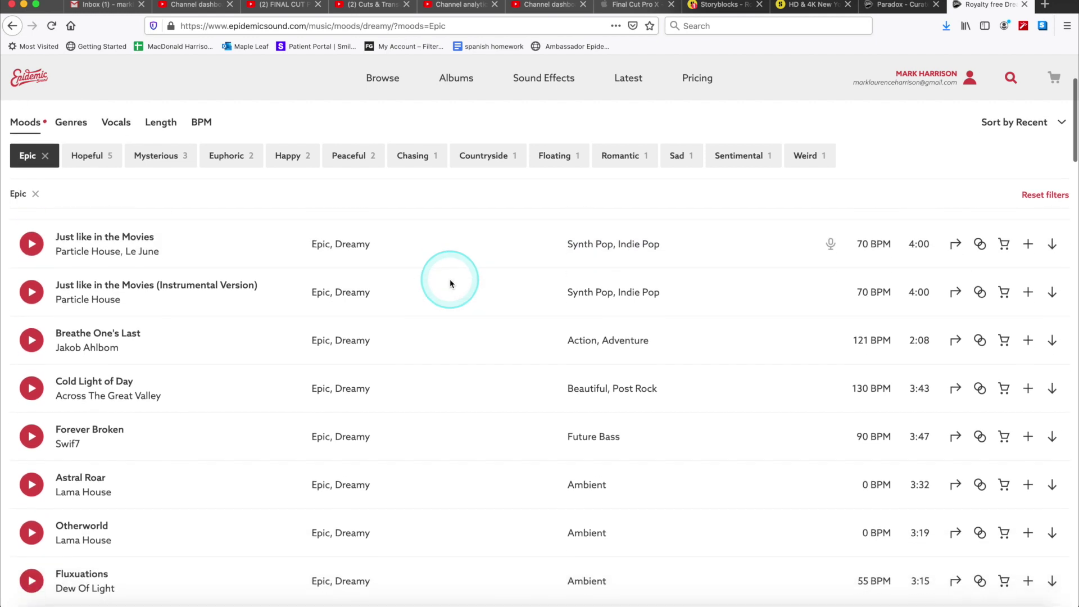
scroll(450, 279, down, 1)
click(360, 299)
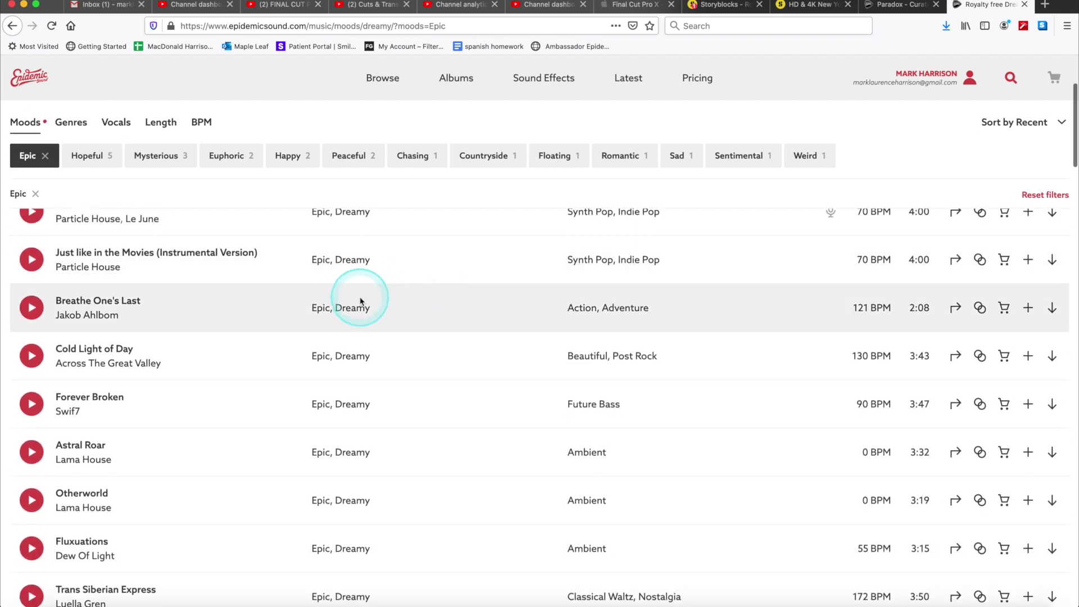
click(64, 305)
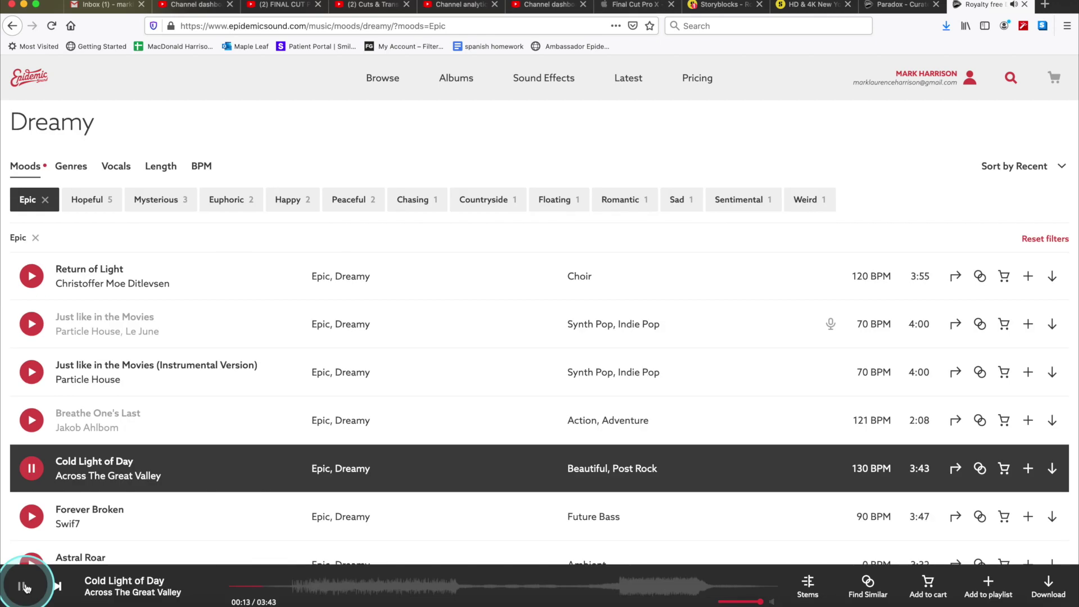
click(22, 586)
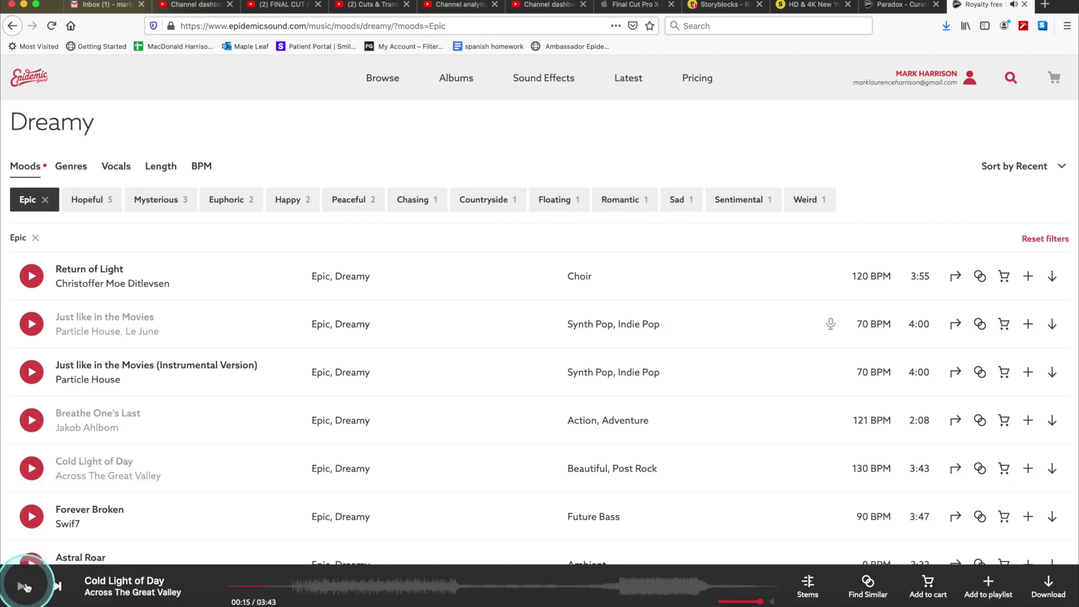
Download Cold Light of Day's full mix as mp3 and import it into the Final Cut Pro browser
click(1052, 472)
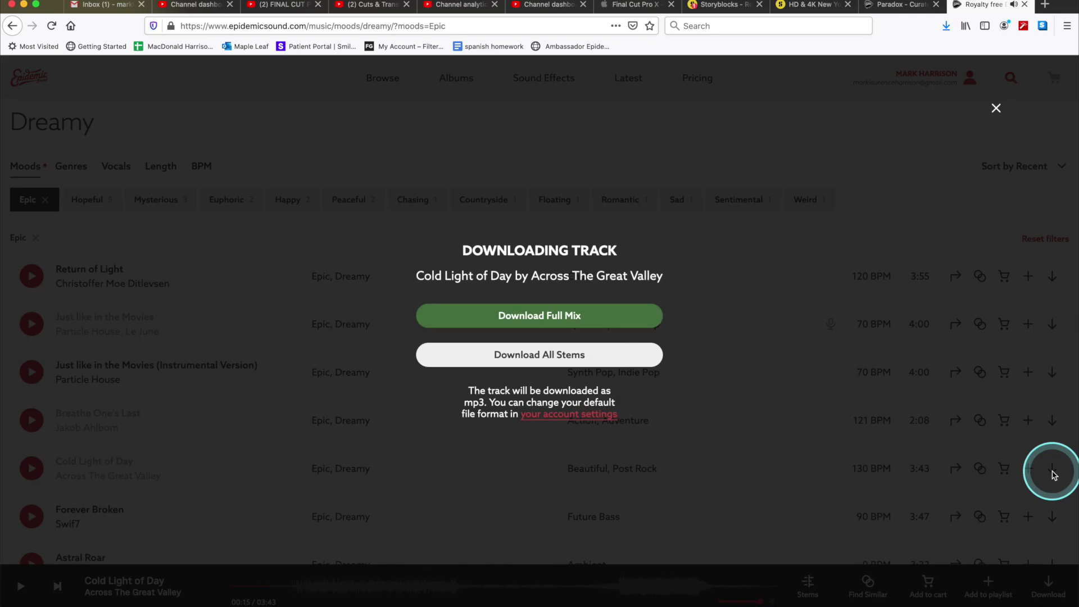
click(532, 316)
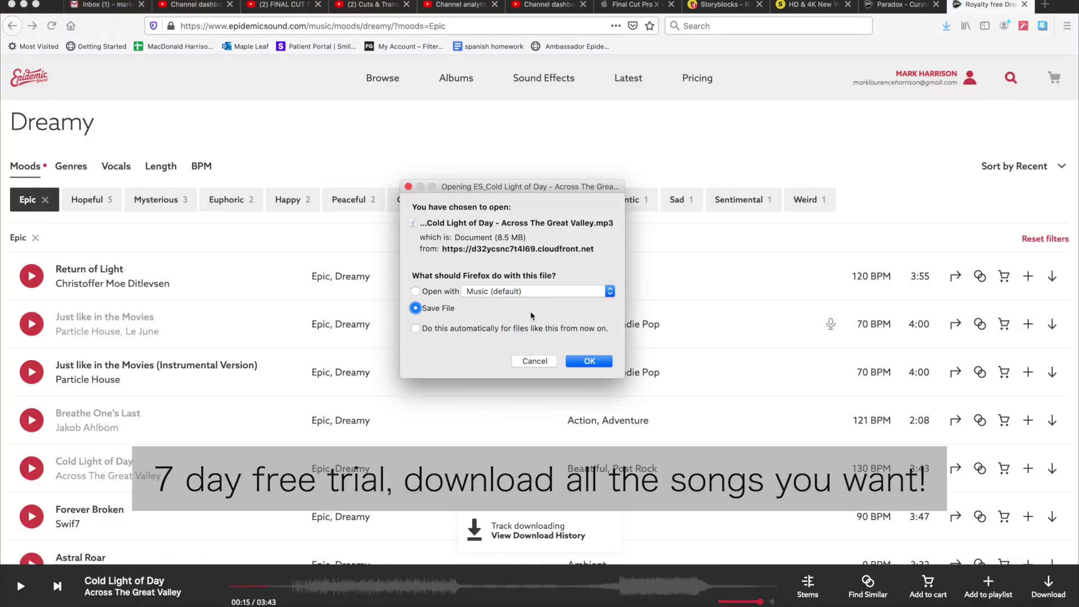
click(587, 362)
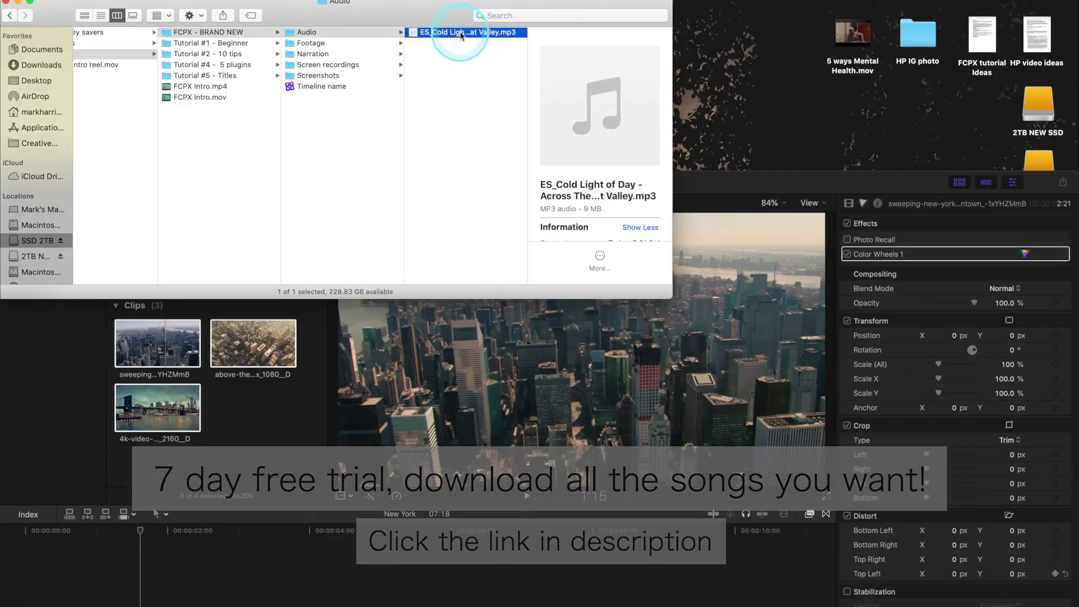
drag(461, 34, 236, 409)
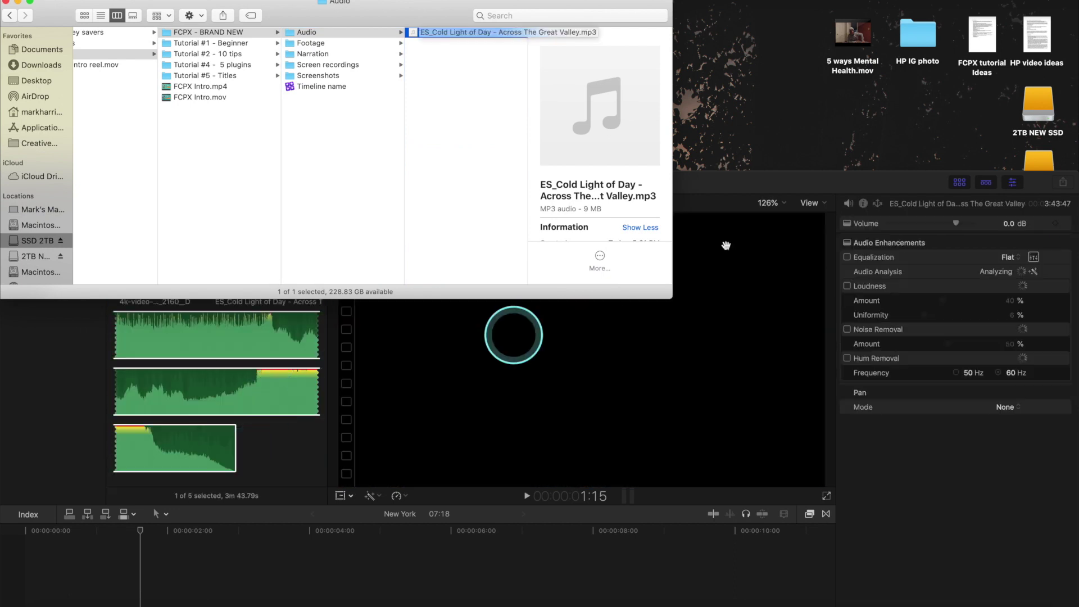
drag(739, 178, 734, 2)
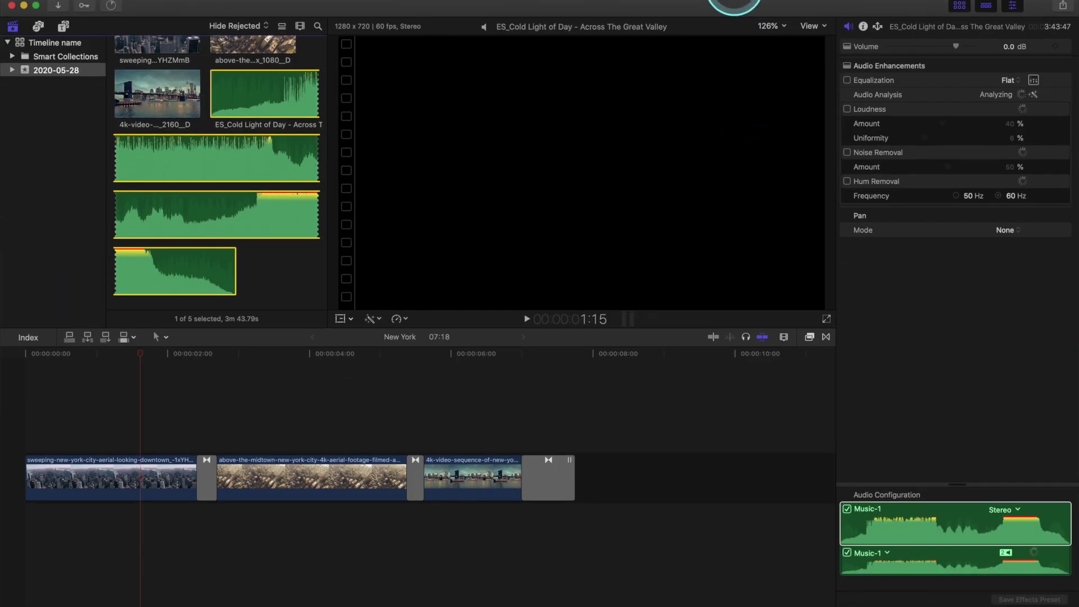
Place Cold Light of Day under the city clips, cut it at 07:18 and play back from the start
drag(258, 89, 19, 549)
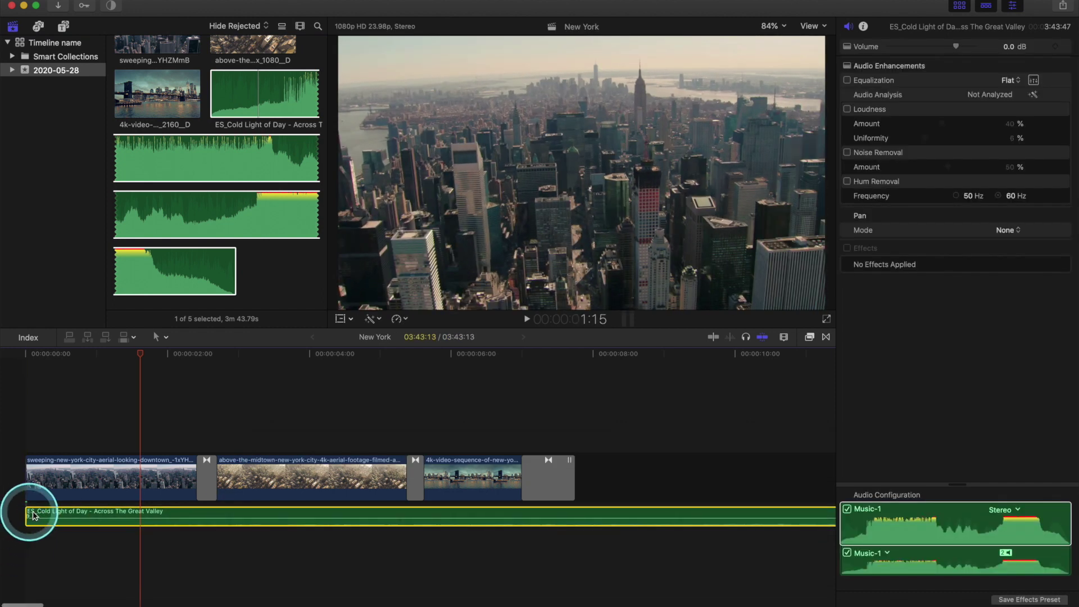
click(579, 430)
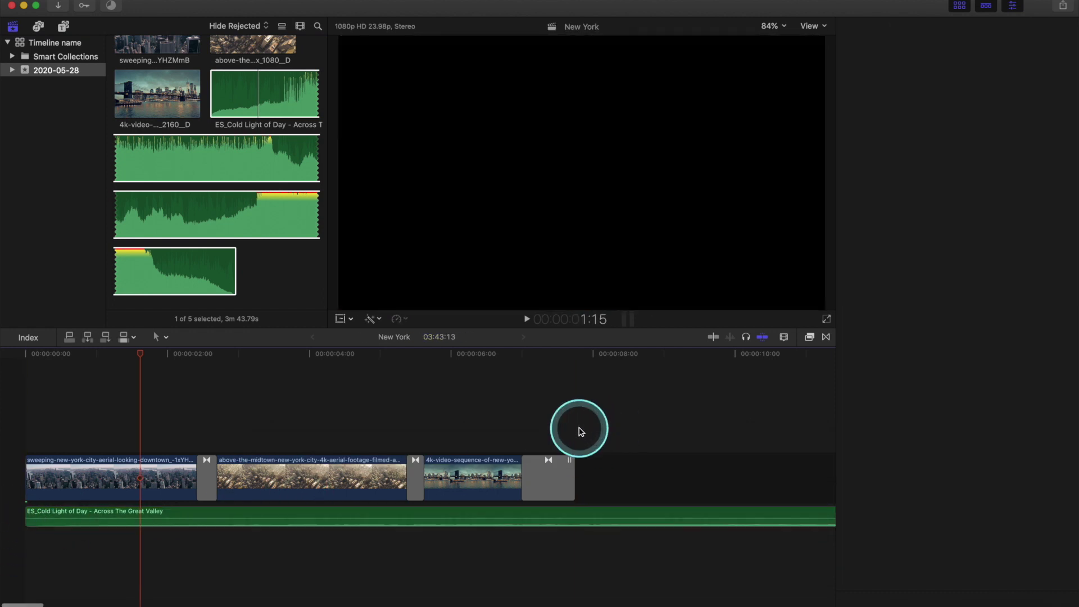
click(574, 511)
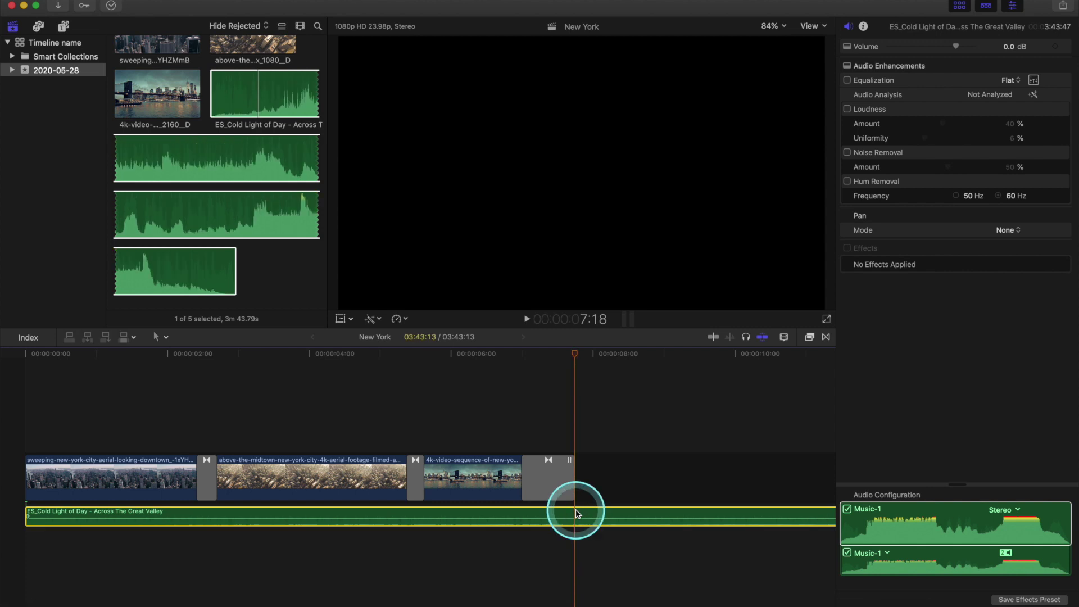
key(super+b)
click(587, 499)
key(Delete)
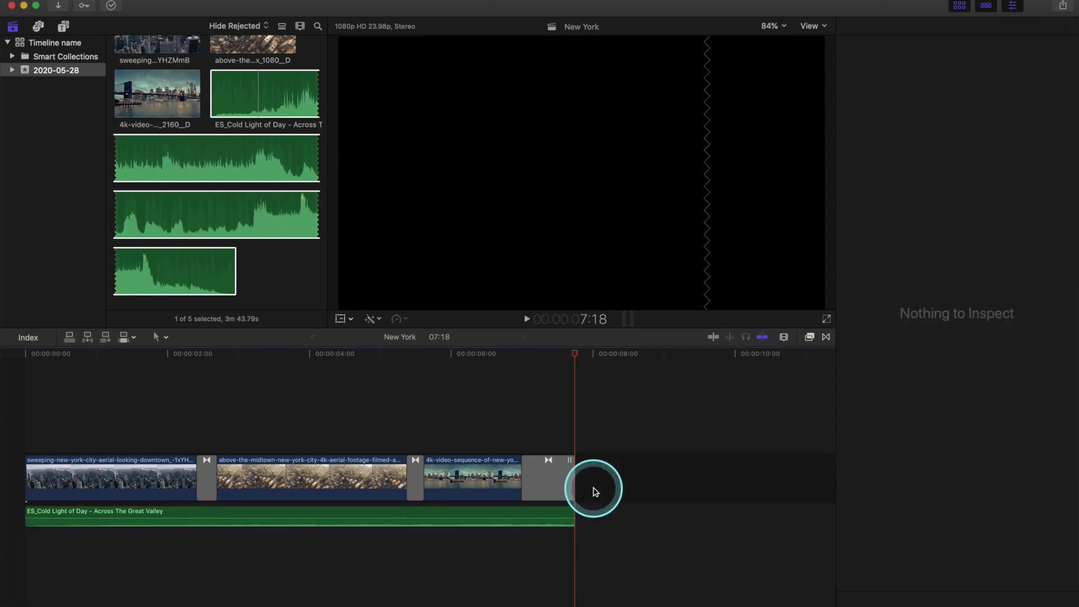
click(29, 436)
key(space)
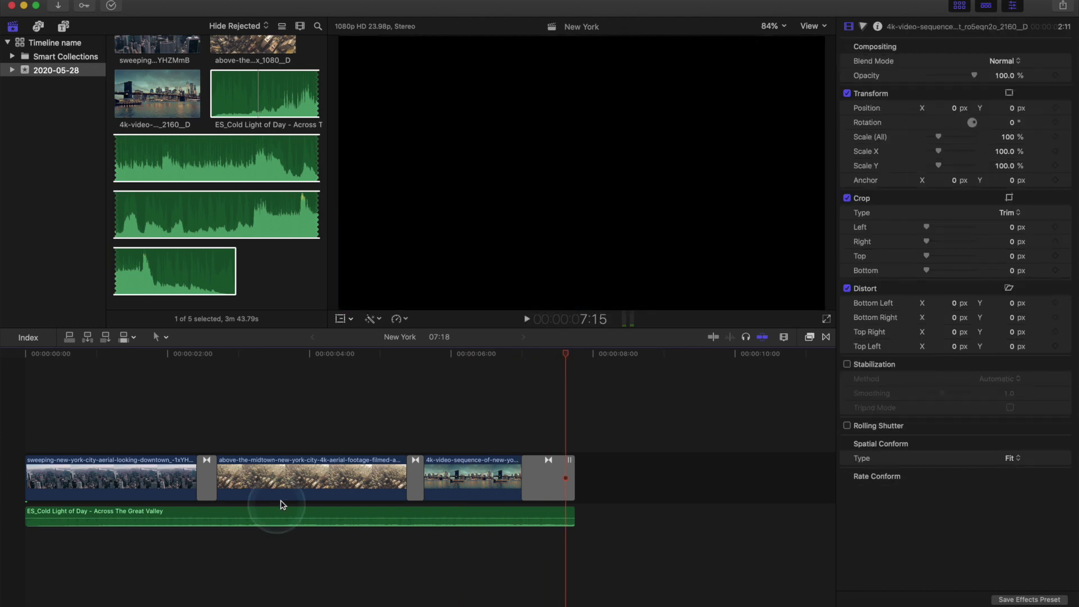
Audition the City 2, City 4 and City 5 sound effects, then add City 5 to the timeline
click(176, 393)
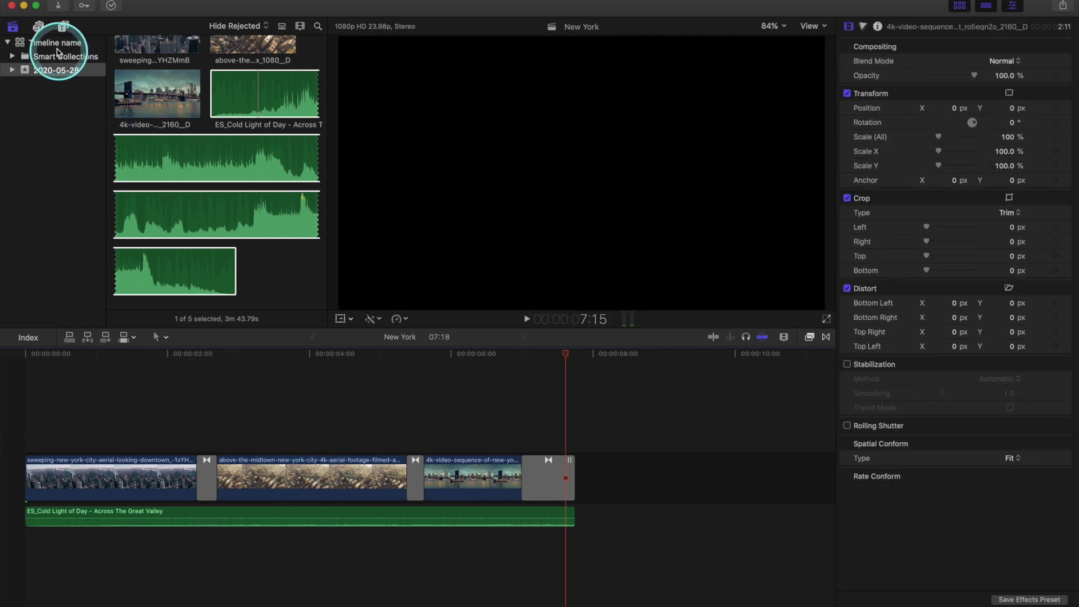
click(38, 27)
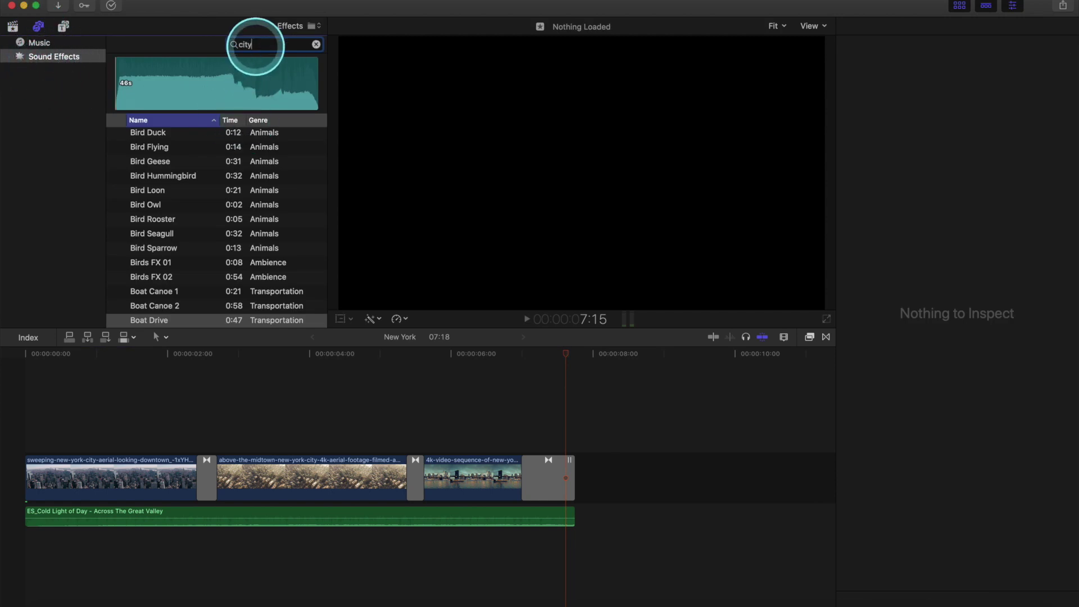
click(115, 148)
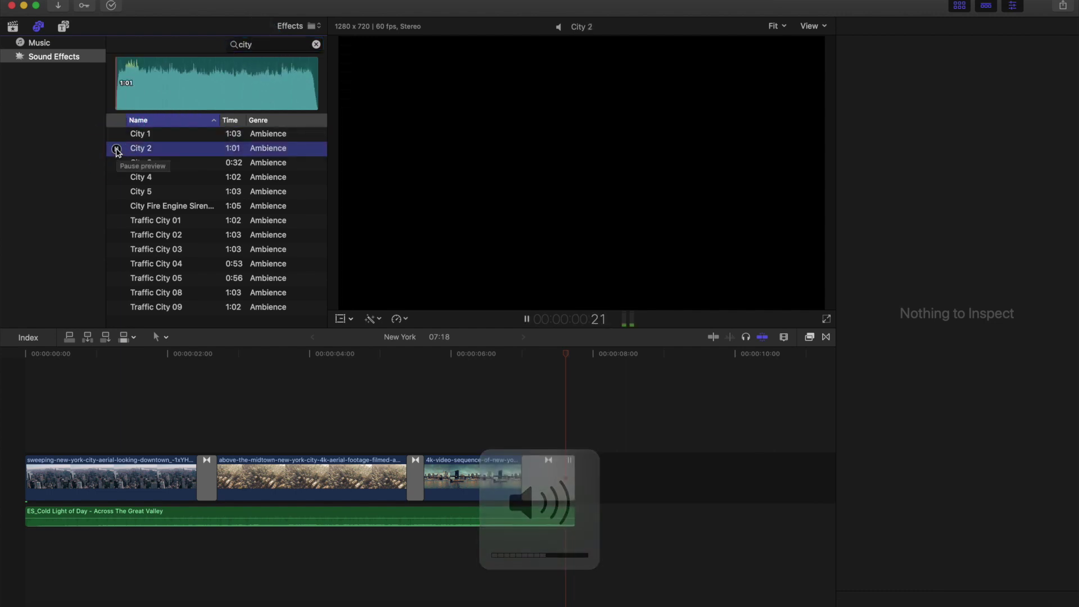
click(116, 178)
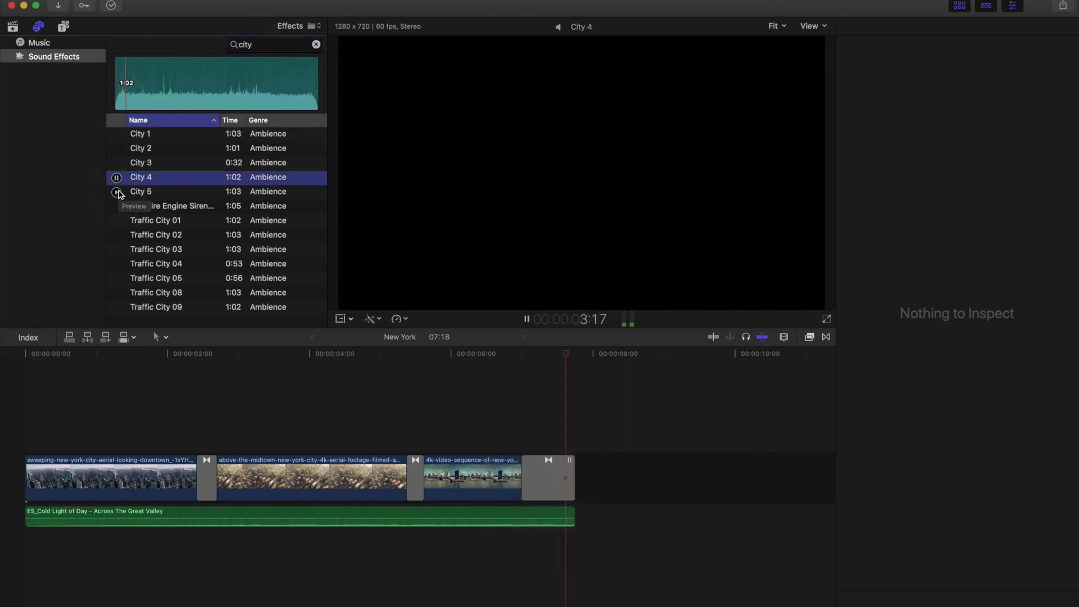
click(117, 192)
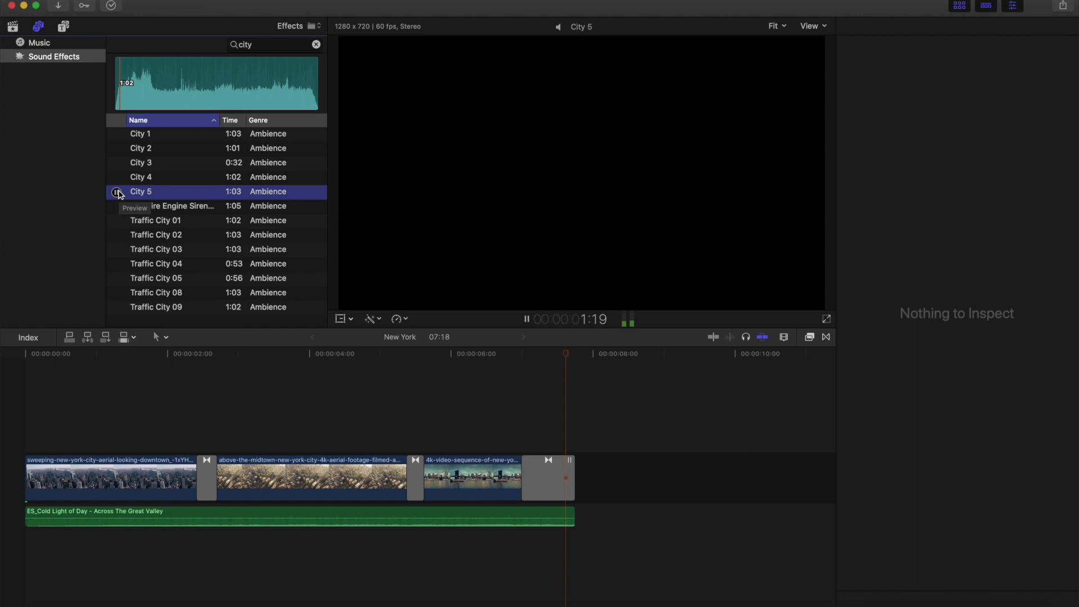
click(145, 121)
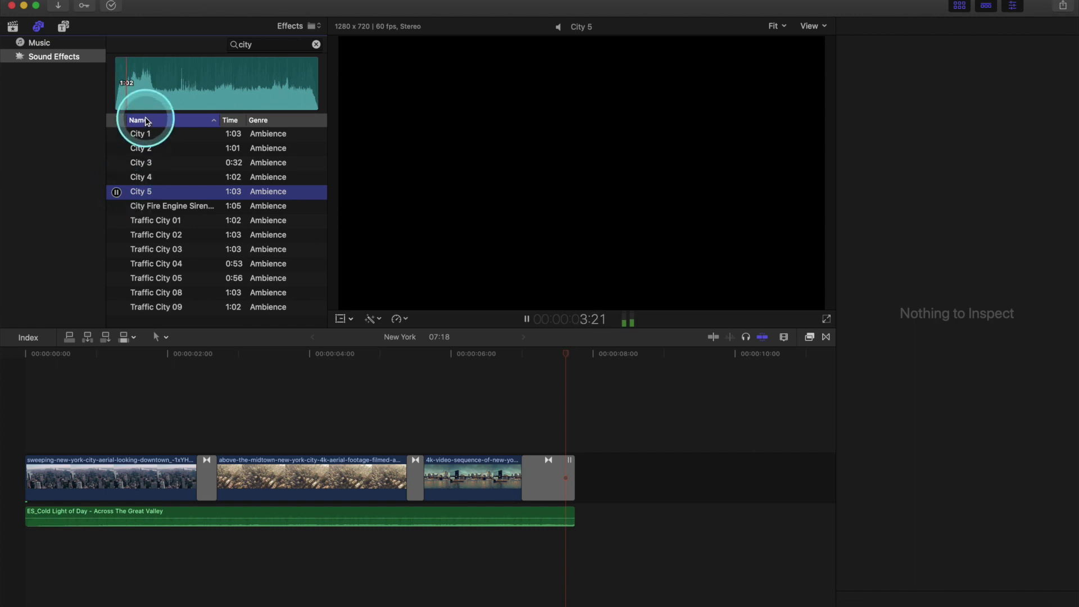
click(145, 105)
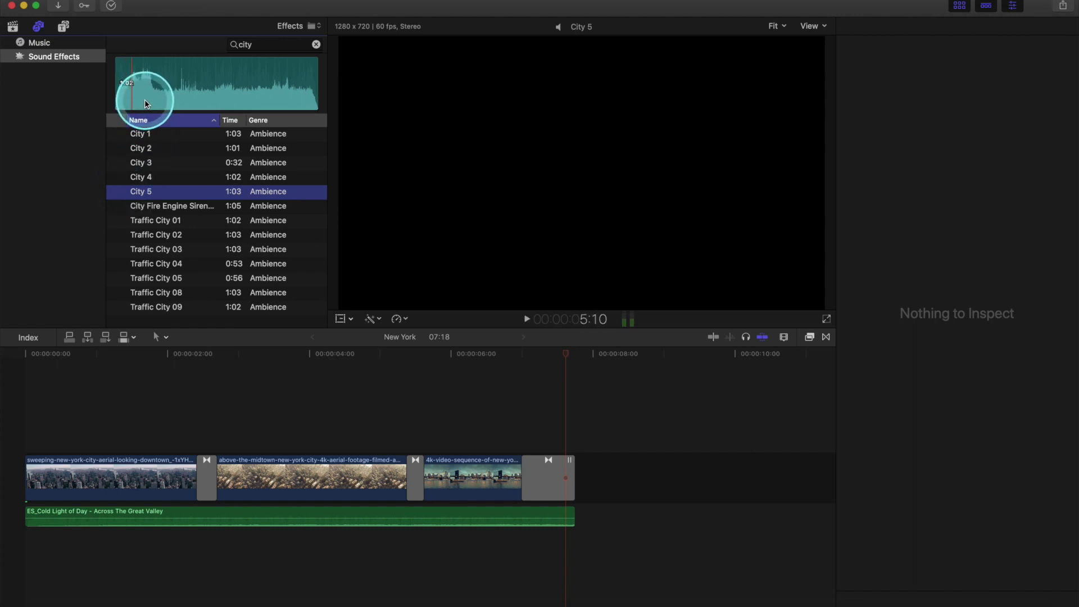
drag(145, 102, 26, 513)
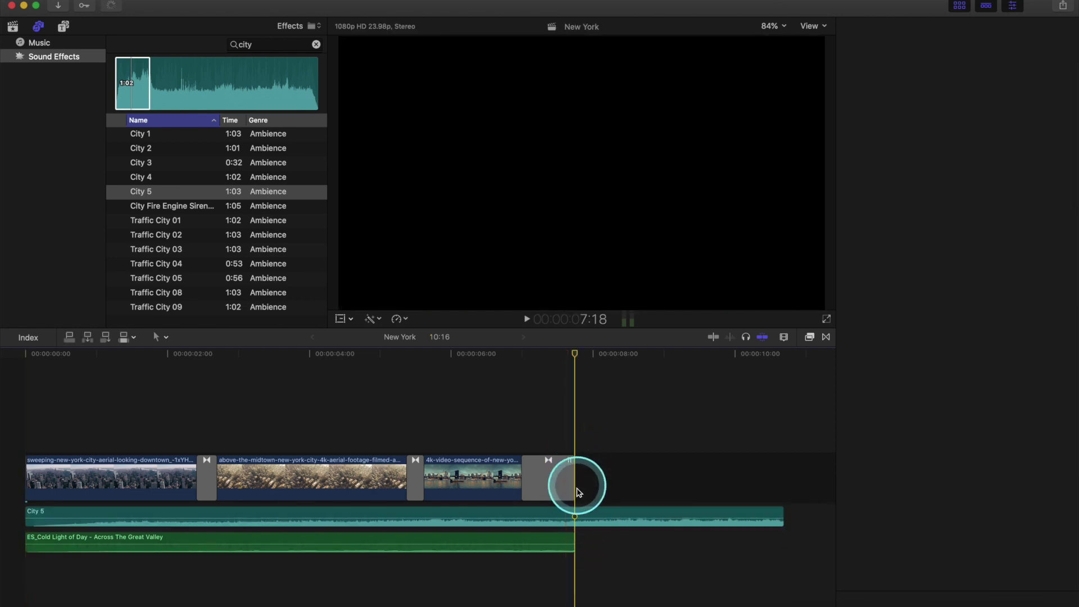
Delete the empty gap after the last clip so the project ends at 07:18, and play it back
click(598, 482)
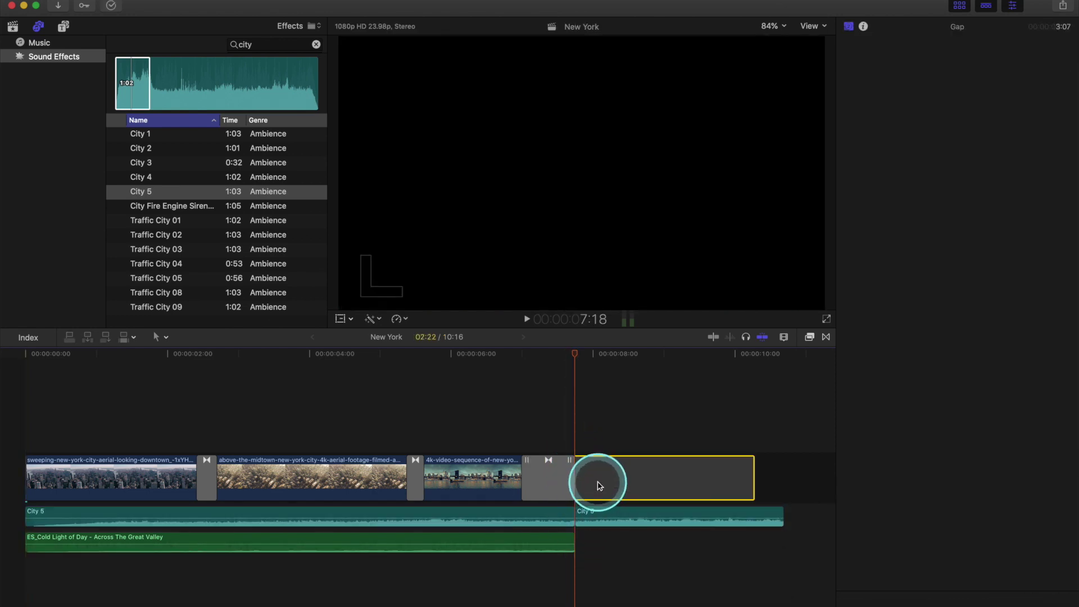
key(Delete)
click(30, 435)
key(space)
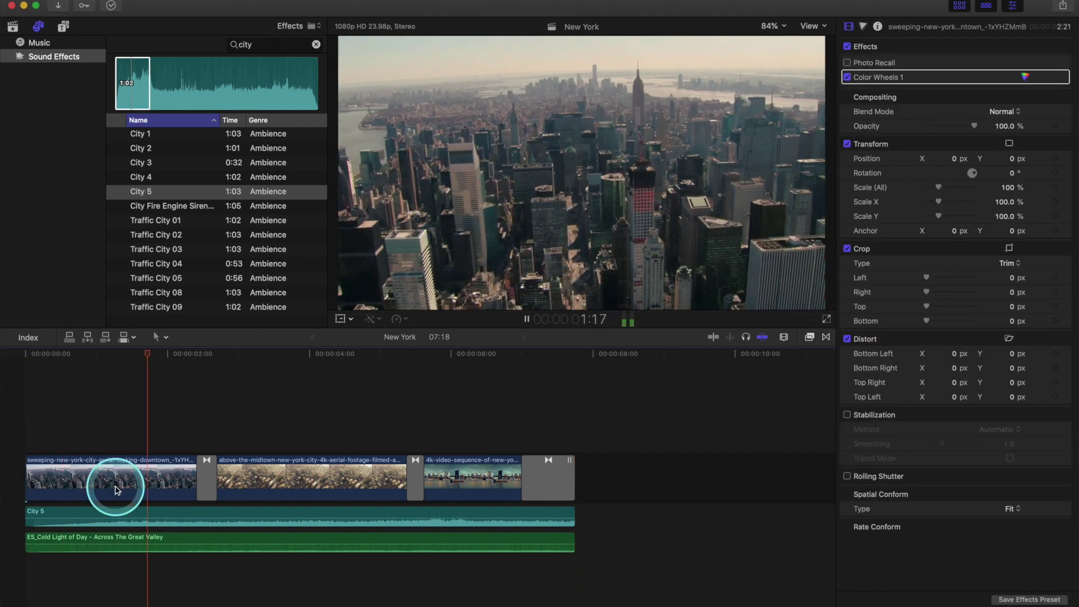
key(space)
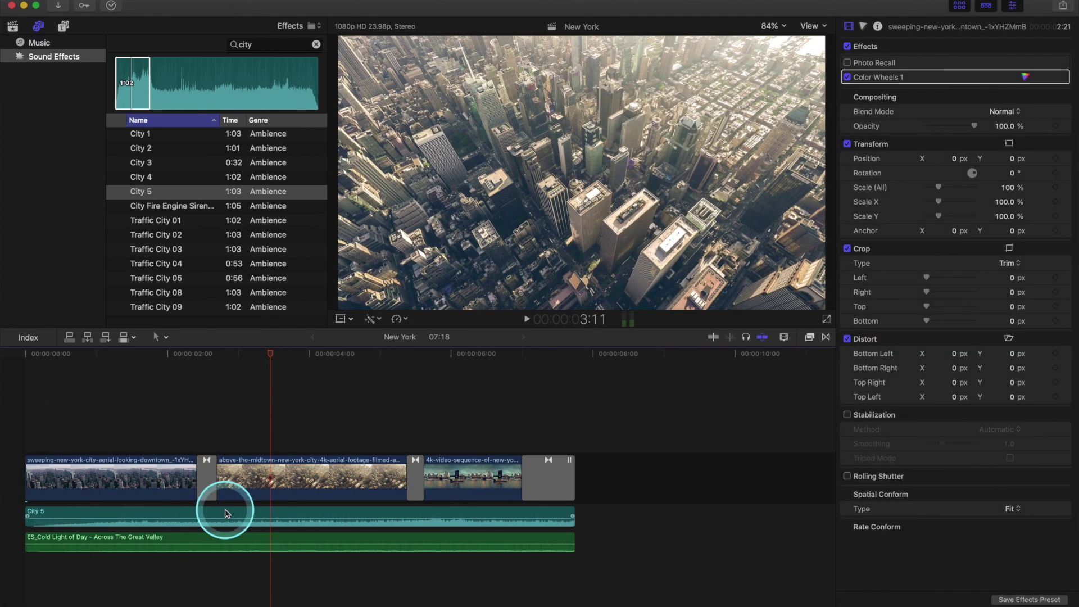
Lower the City 5 sound effect's volume to -11 dB
click(227, 514)
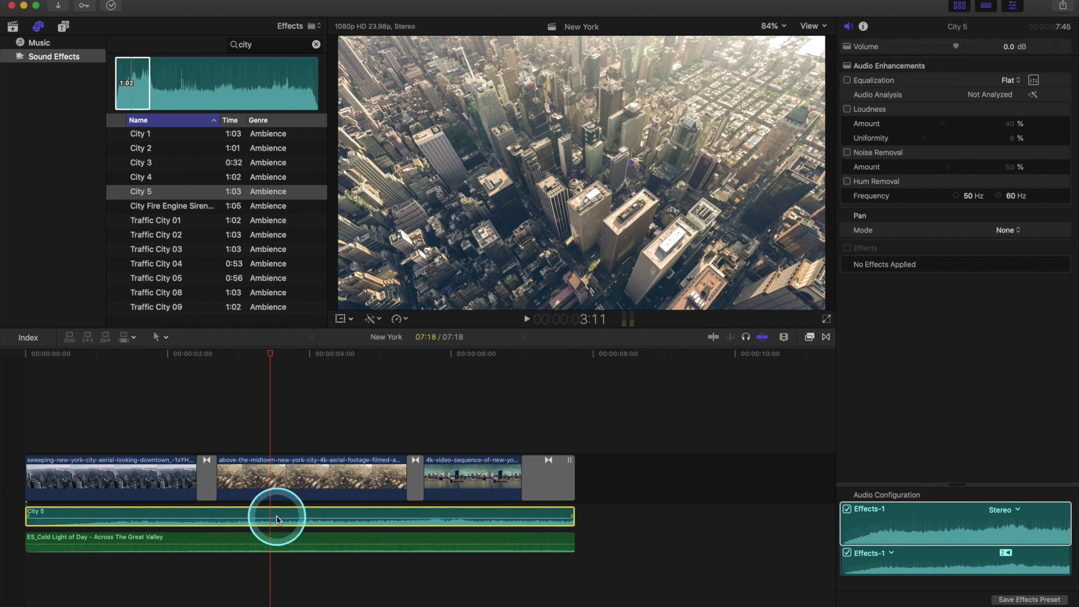
mouse_move(276, 516)
drag(277, 516, 276, 520)
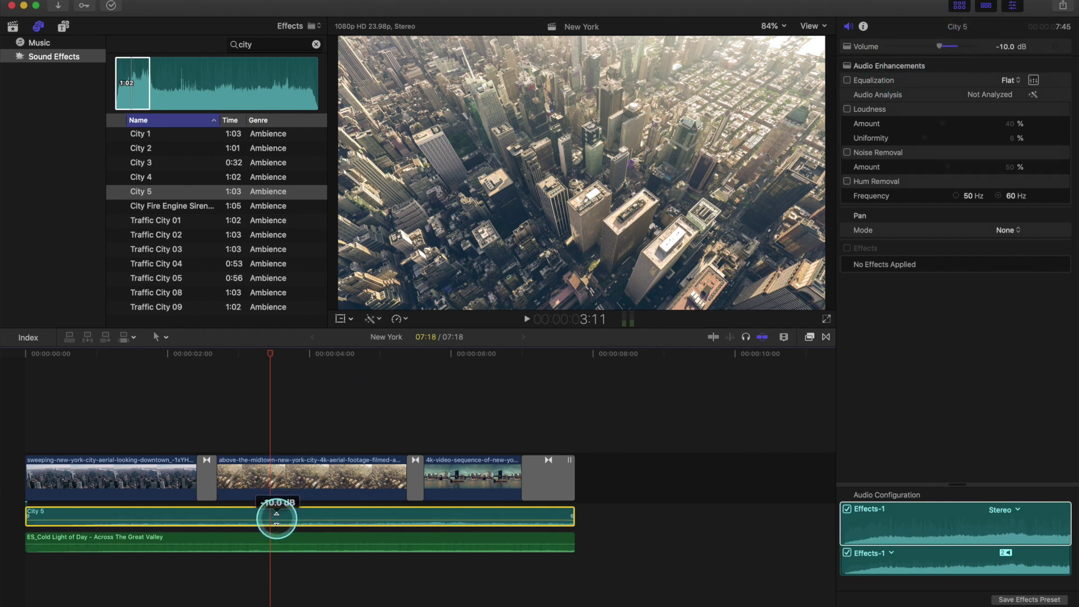
drag(277, 517, 277, 518)
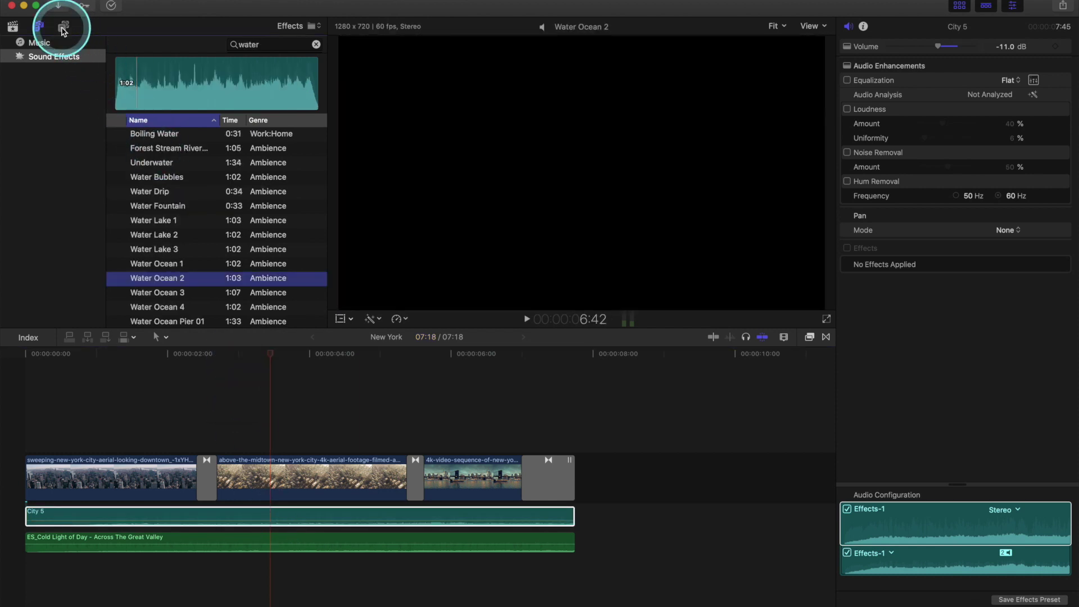
click(63, 27)
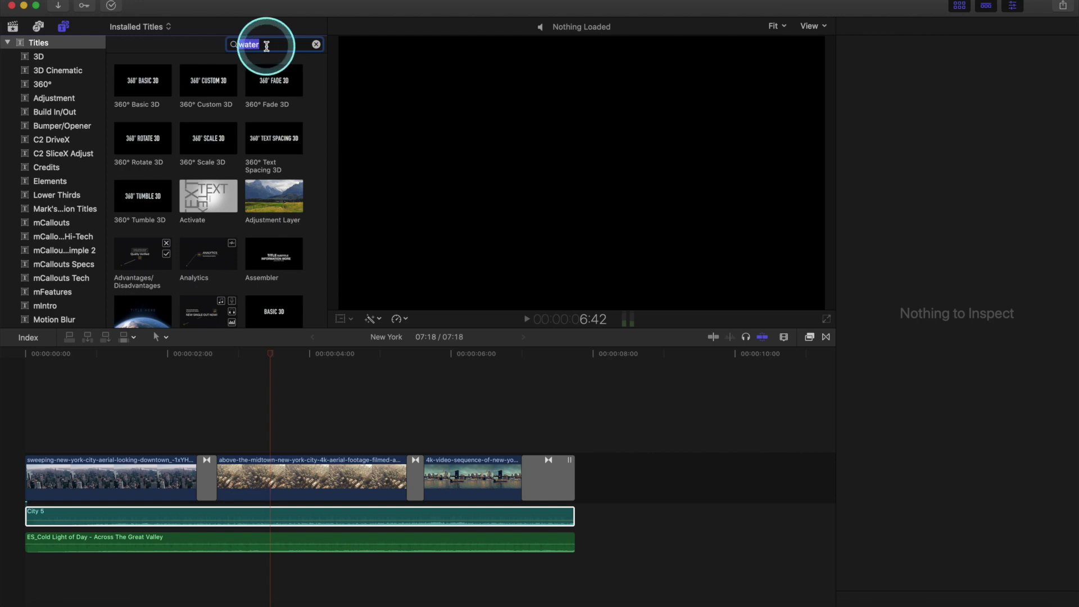
Search 'basic' and place a Basic Title above the clips, spanning the full 07:18
text(basic)
key(super+a)
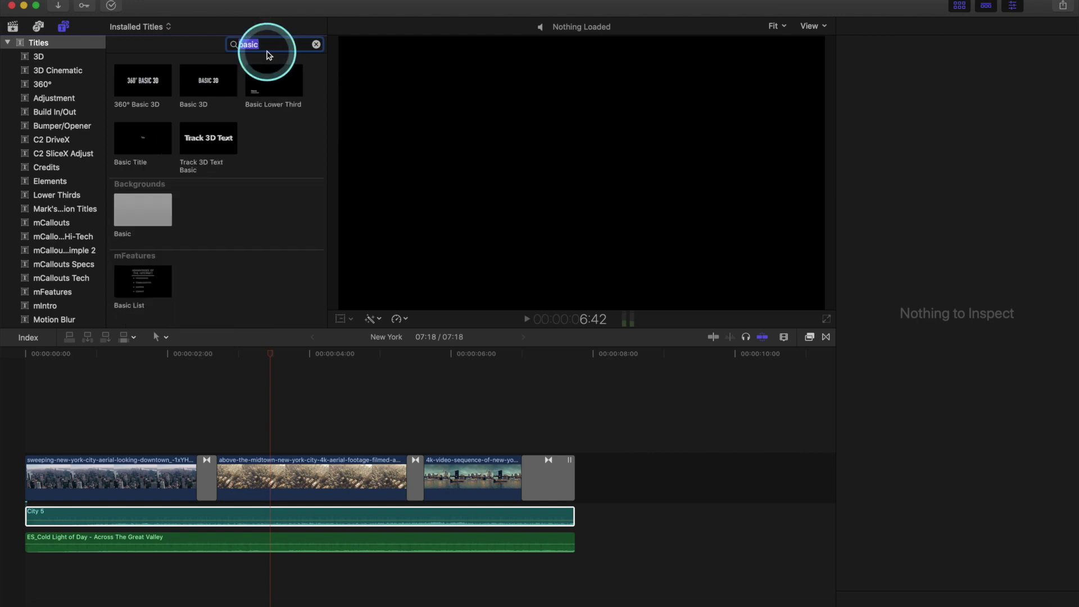
click(141, 141)
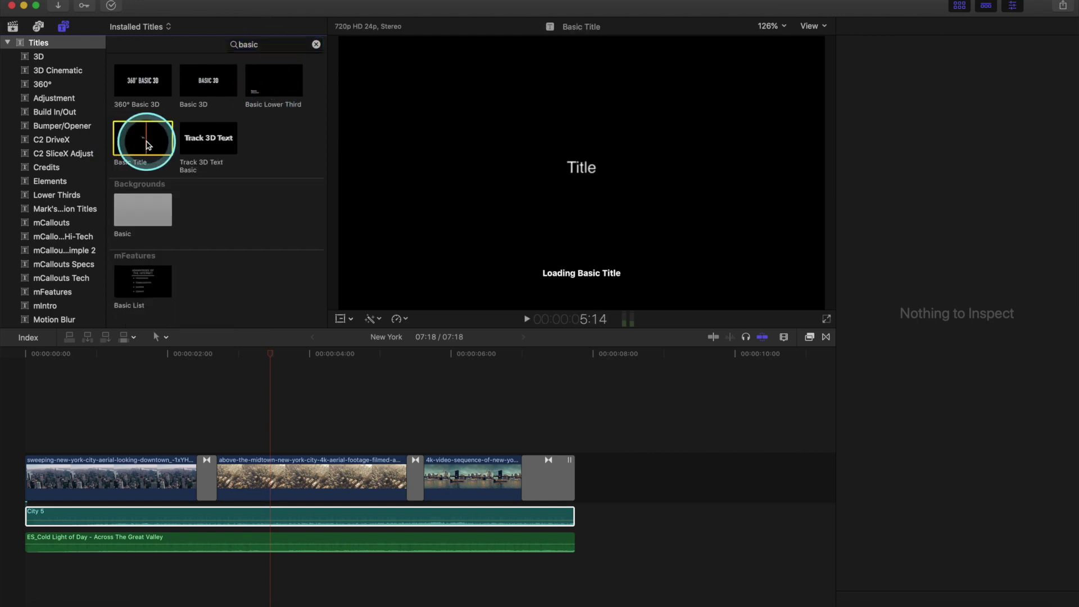
drag(147, 144, 25, 422)
drag(733, 445, 579, 448)
click(251, 410)
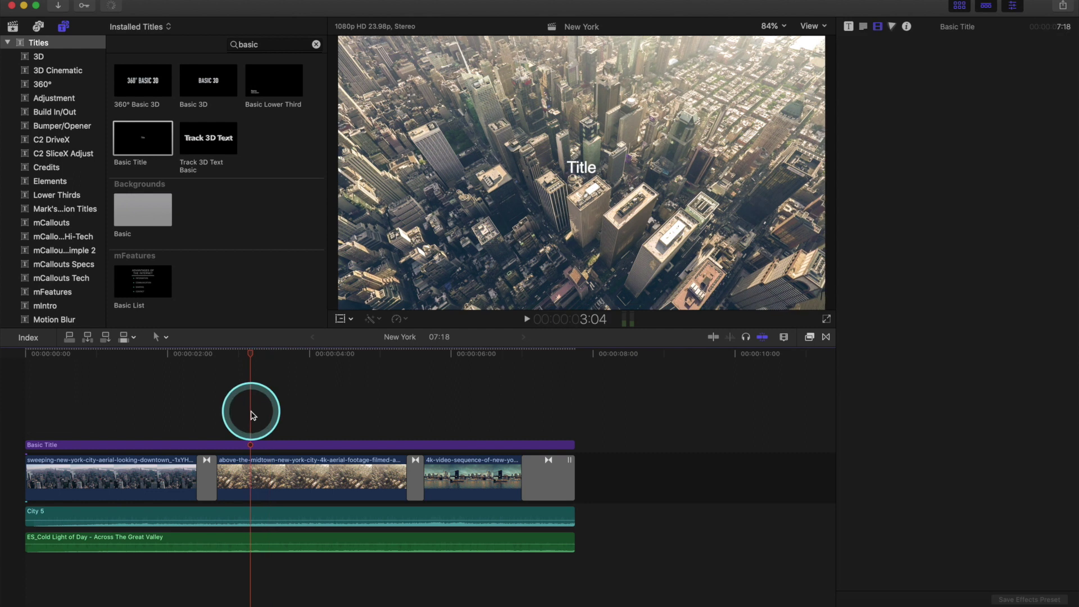
click(251, 447)
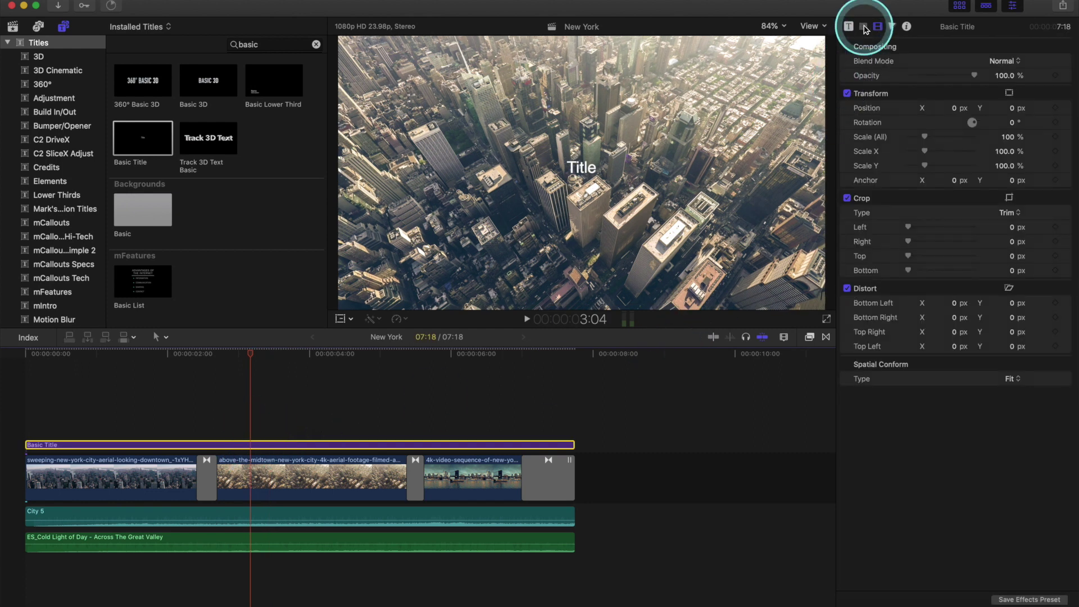
Make the title read NEW YORK in Helvetica Light, size 138, moved down to Y -49.5 px
click(864, 27)
double_click(874, 90)
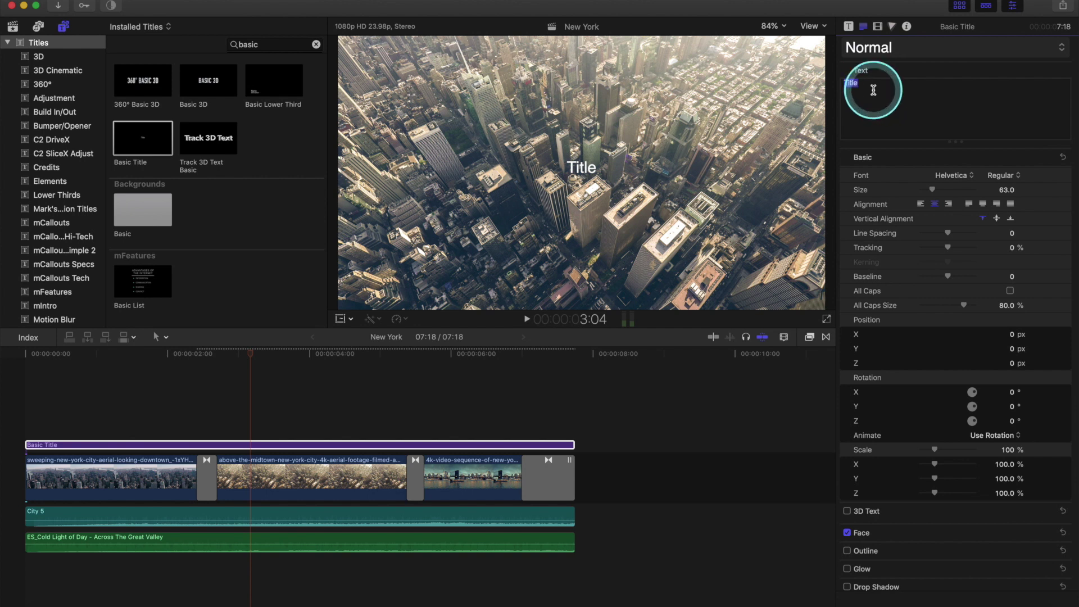
text(NEW YORK)
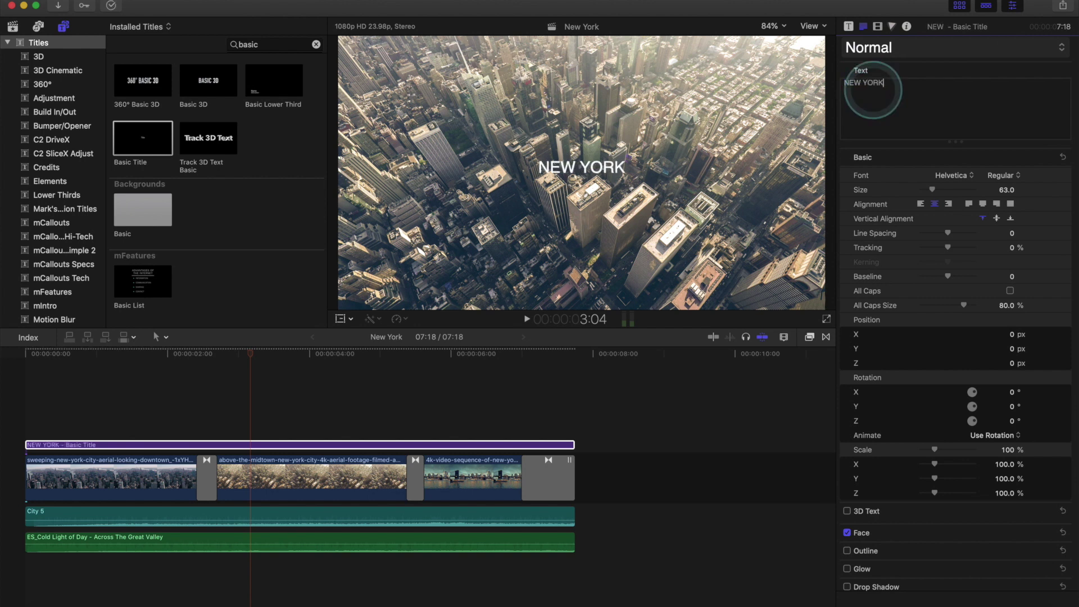
click(954, 176)
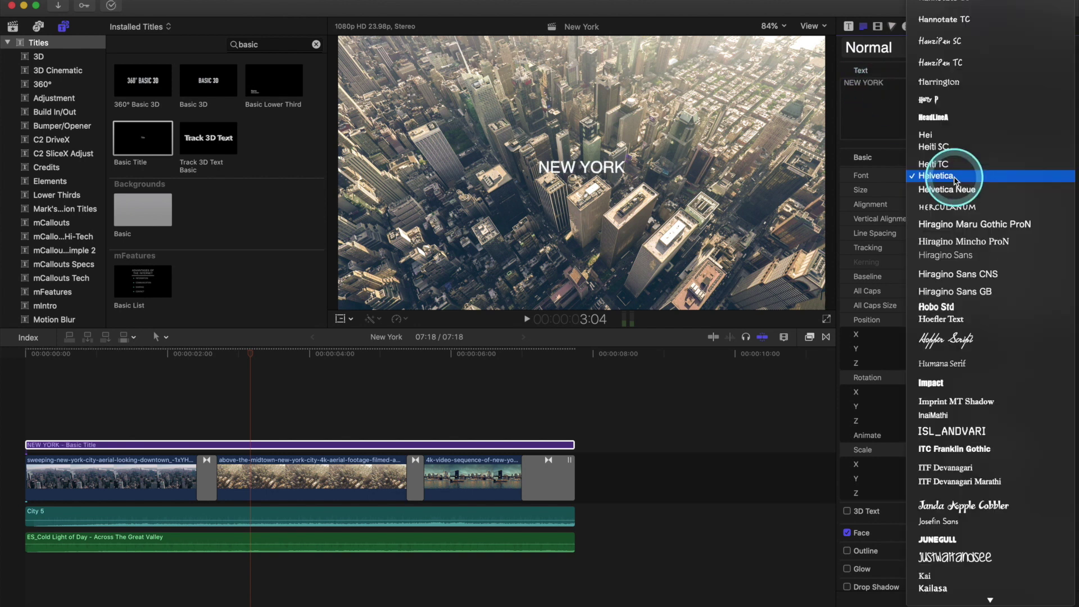
click(955, 176)
click(1001, 176)
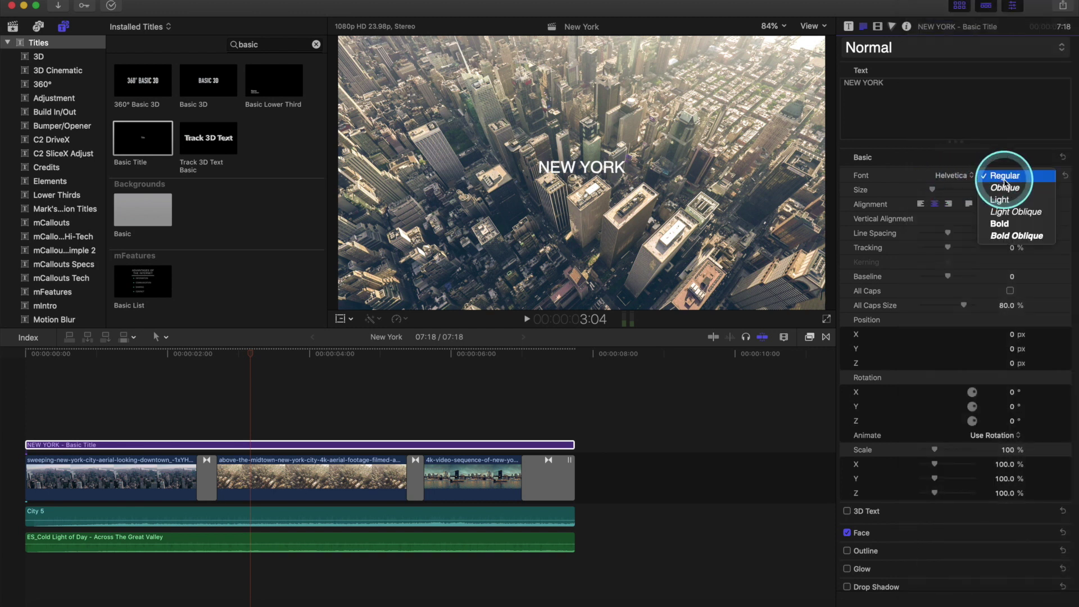
click(1003, 206)
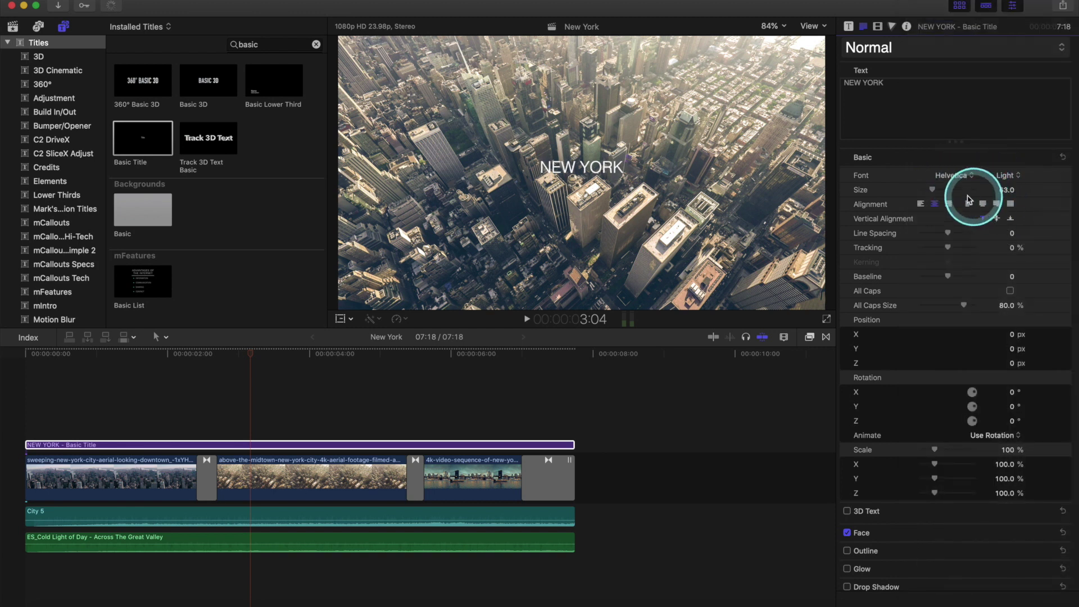
drag(938, 191, 949, 194)
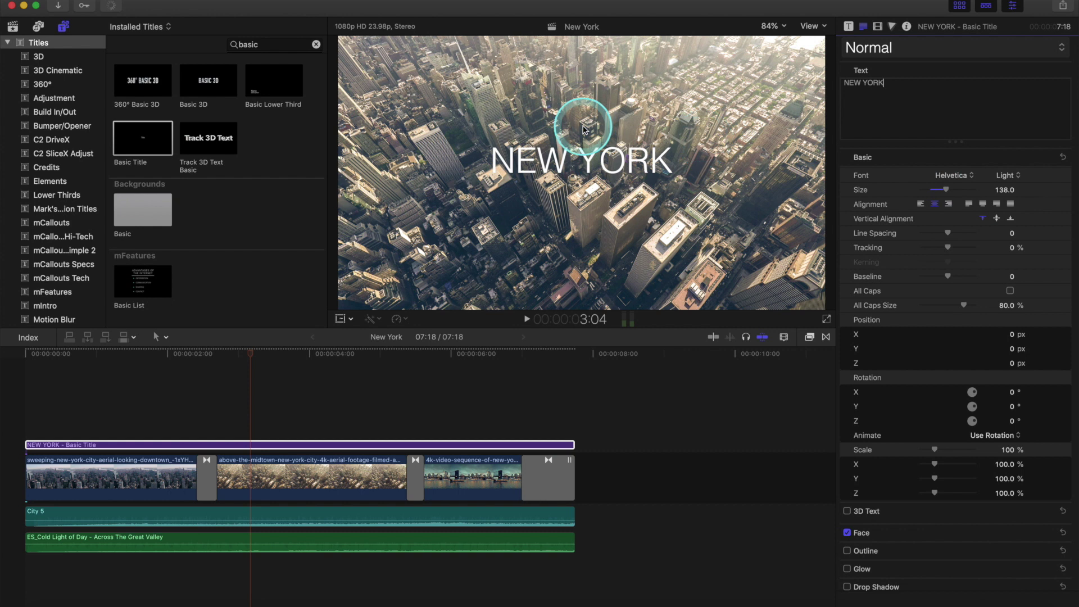
drag(587, 162, 591, 174)
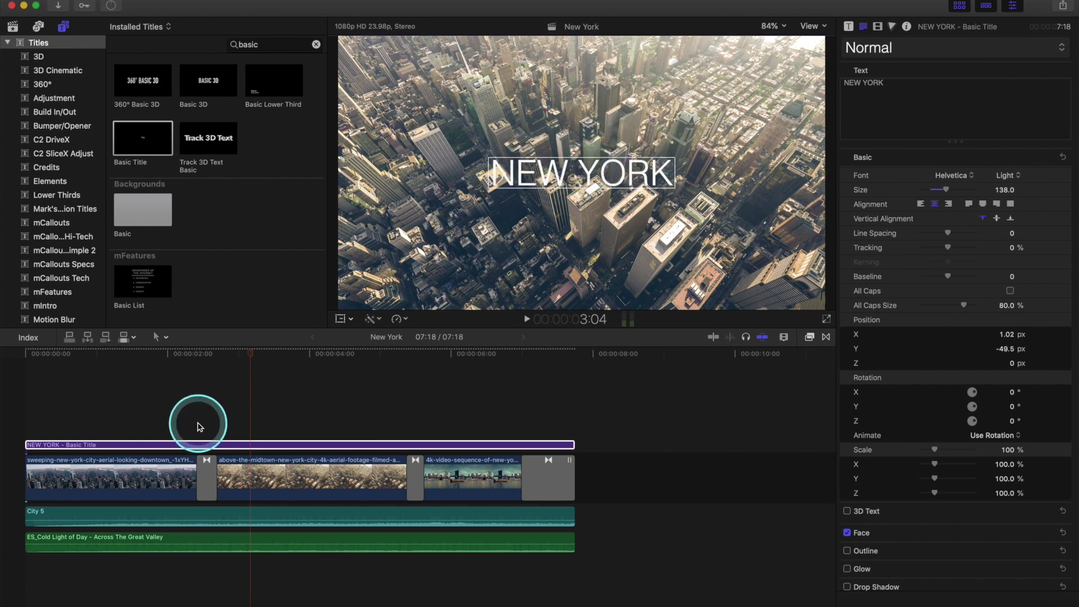
click(34, 415)
key(space)
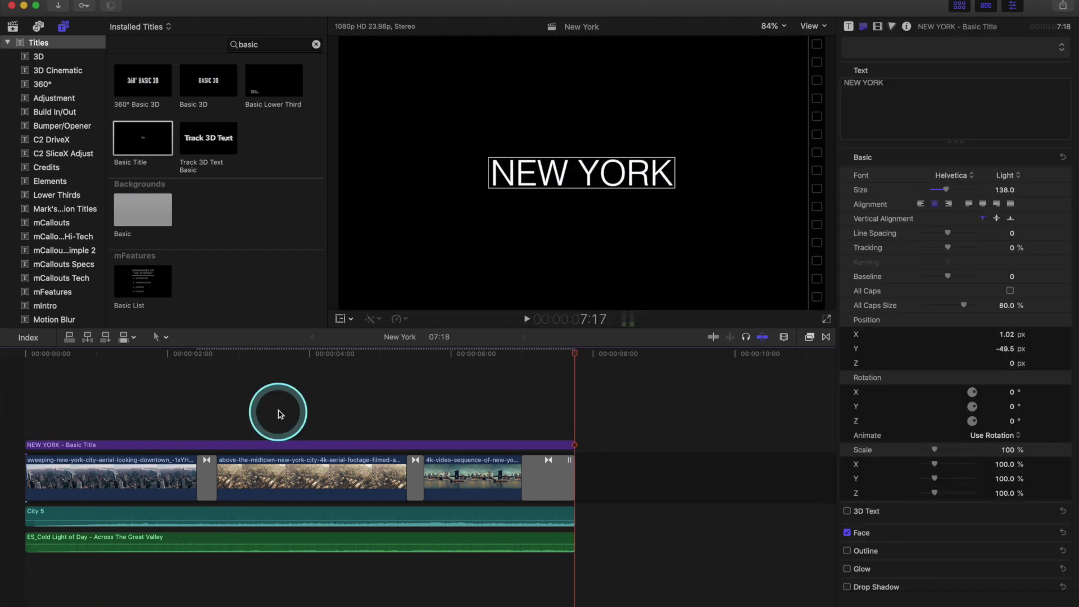
Split the title at the playhead and change the second piece's text to SUMMER
click(288, 425)
click(288, 445)
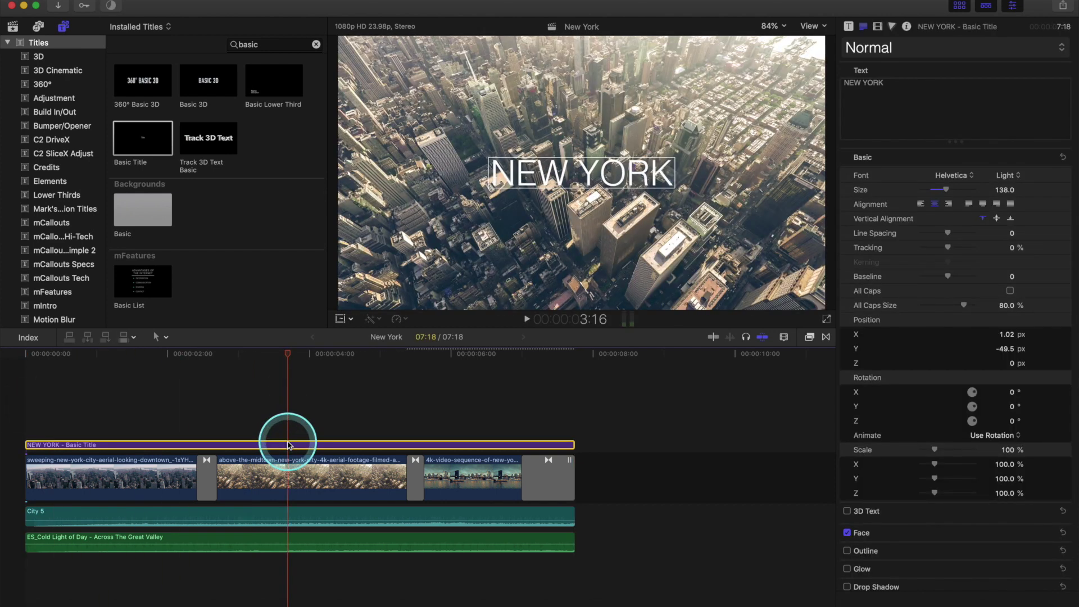
key(super+b)
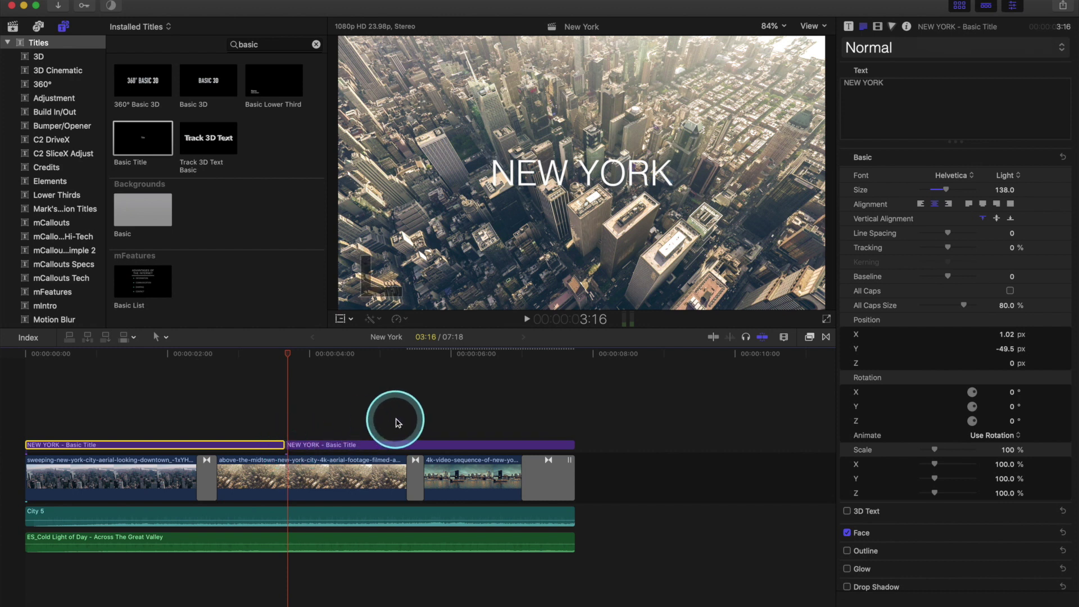
click(402, 419)
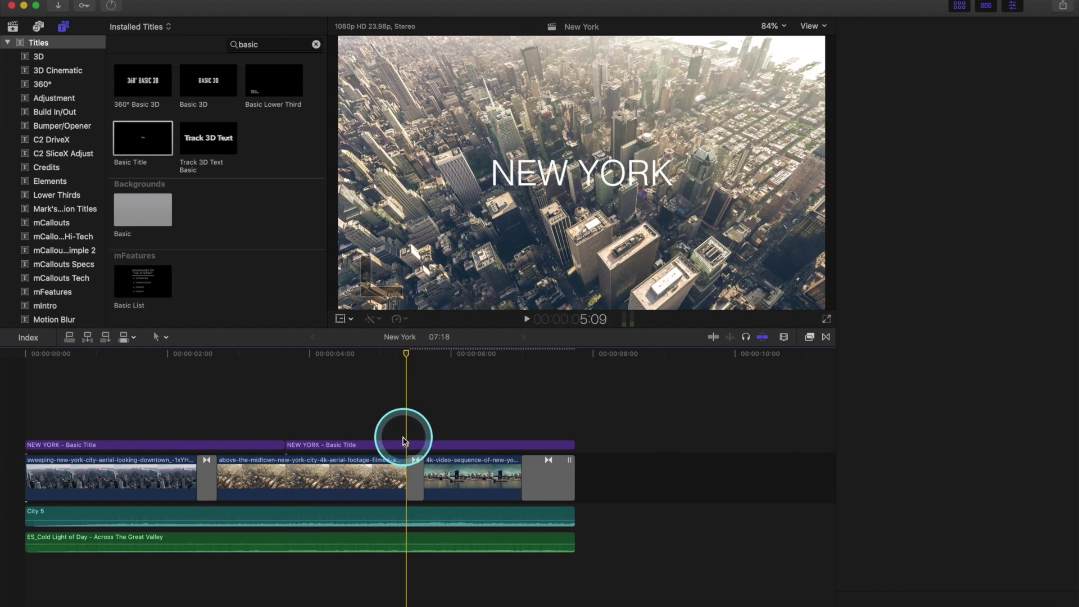
click(404, 445)
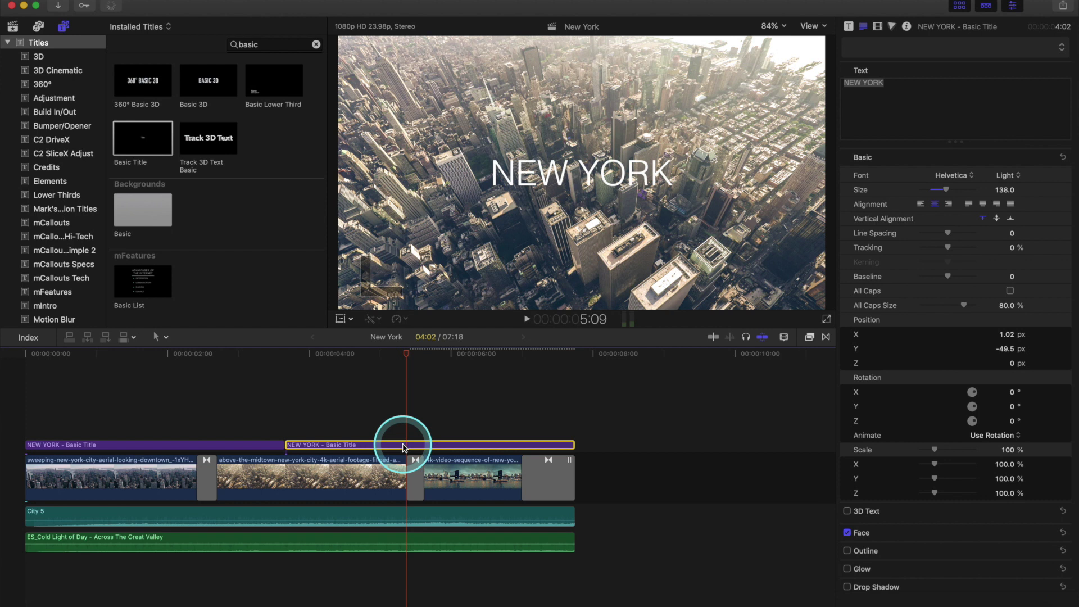
click(903, 87)
text(SUMMER)
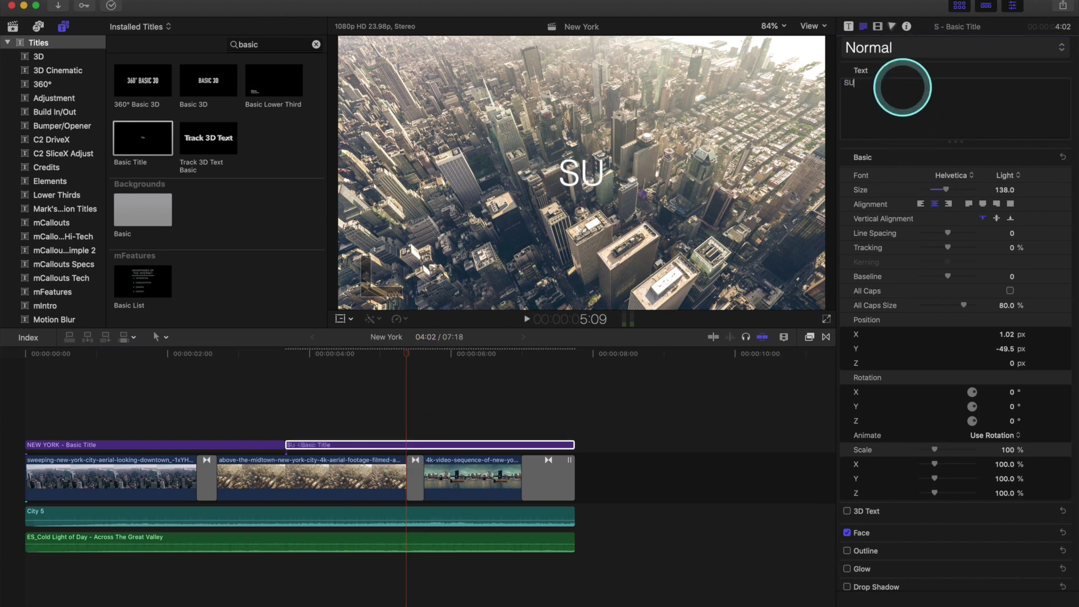
click(448, 467)
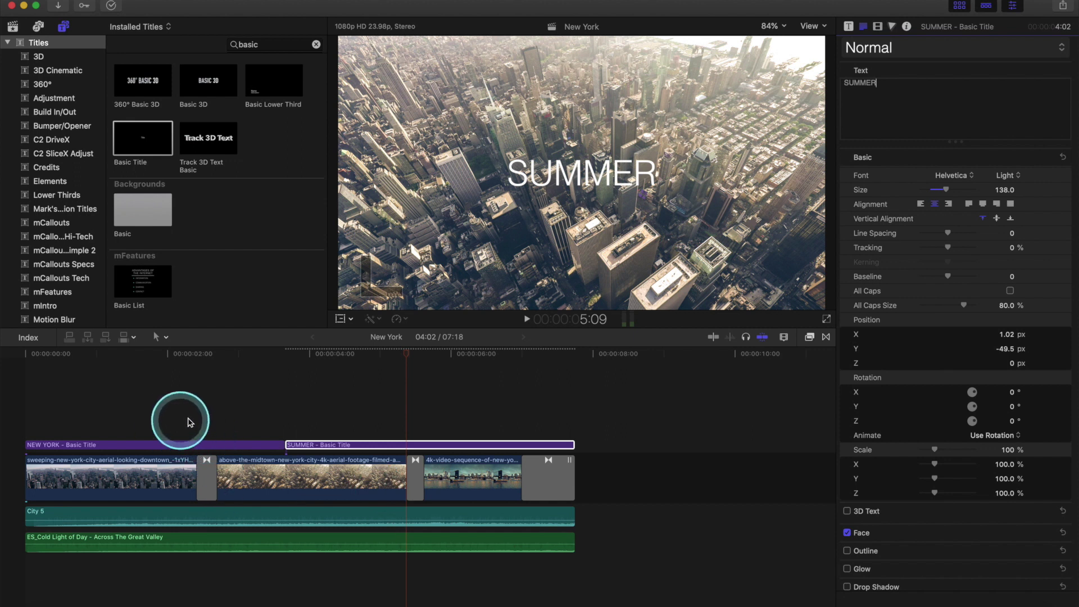
Play back the transition from the NEW YORK title to SUMMER
click(224, 413)
key(space)
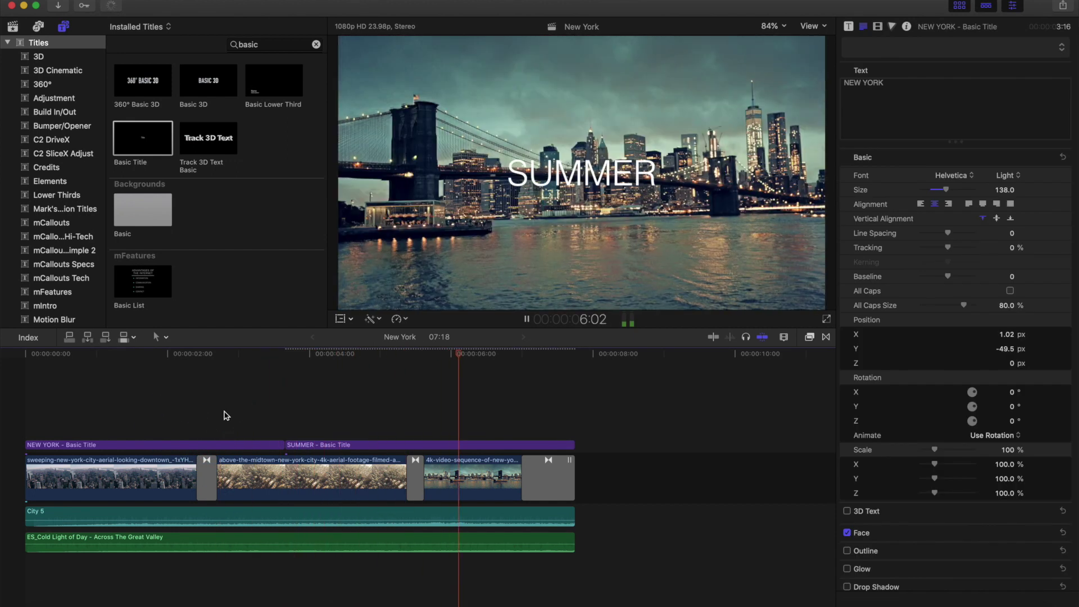
click(332, 412)
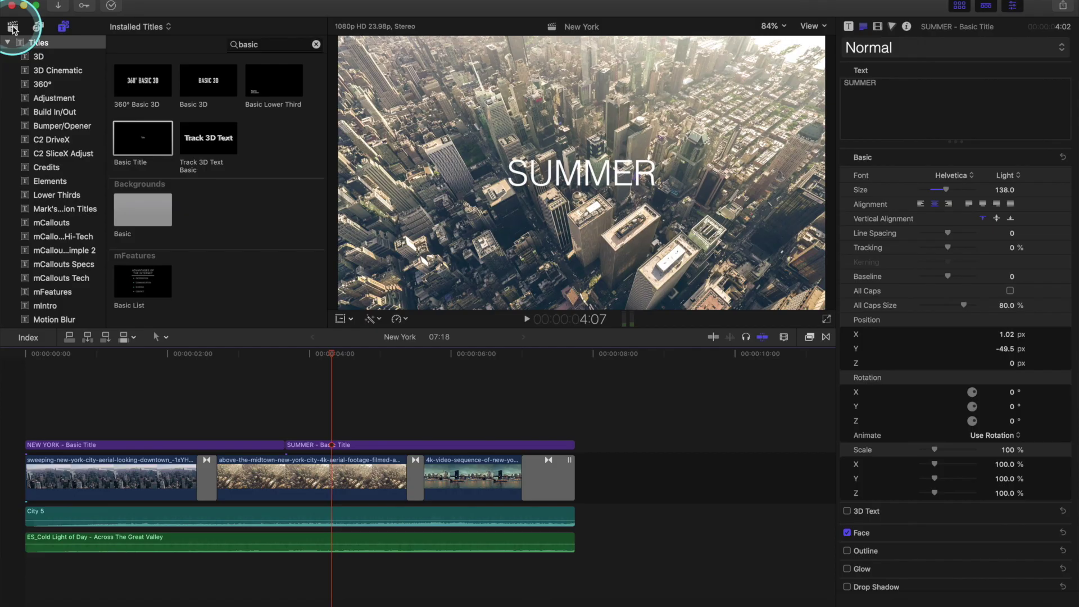
click(12, 27)
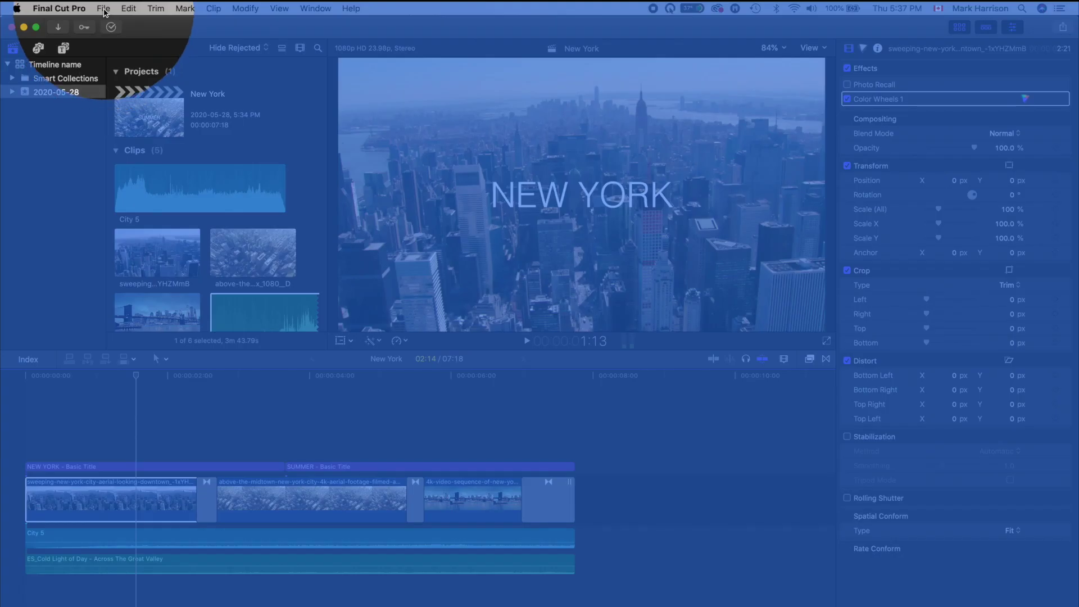
Share the project as a 1920 x 1080 .mov Master File saved to the Desktop
click(104, 9)
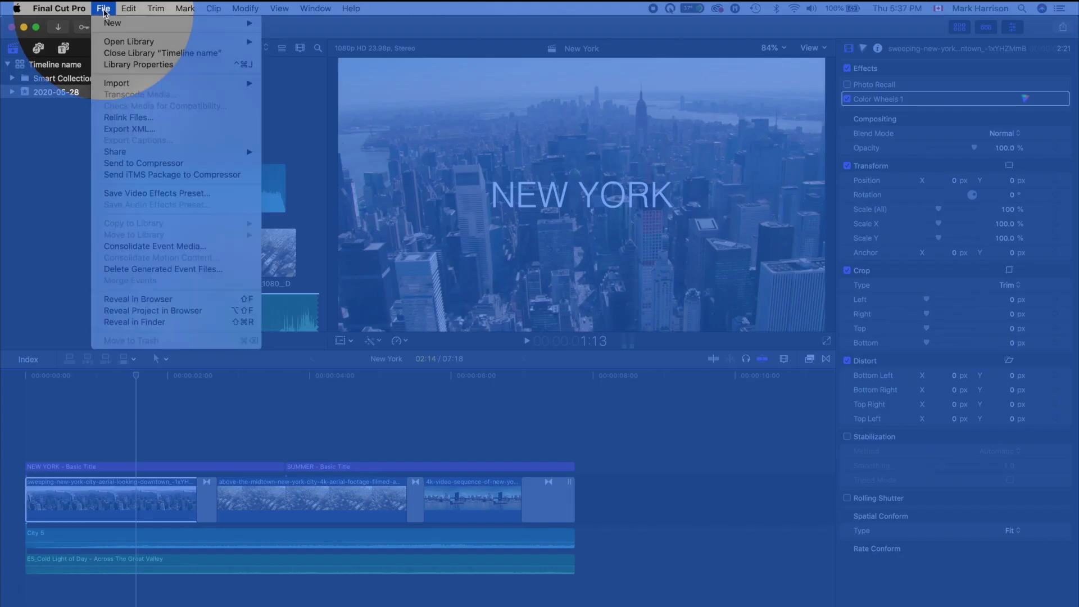
mouse_move(131, 154)
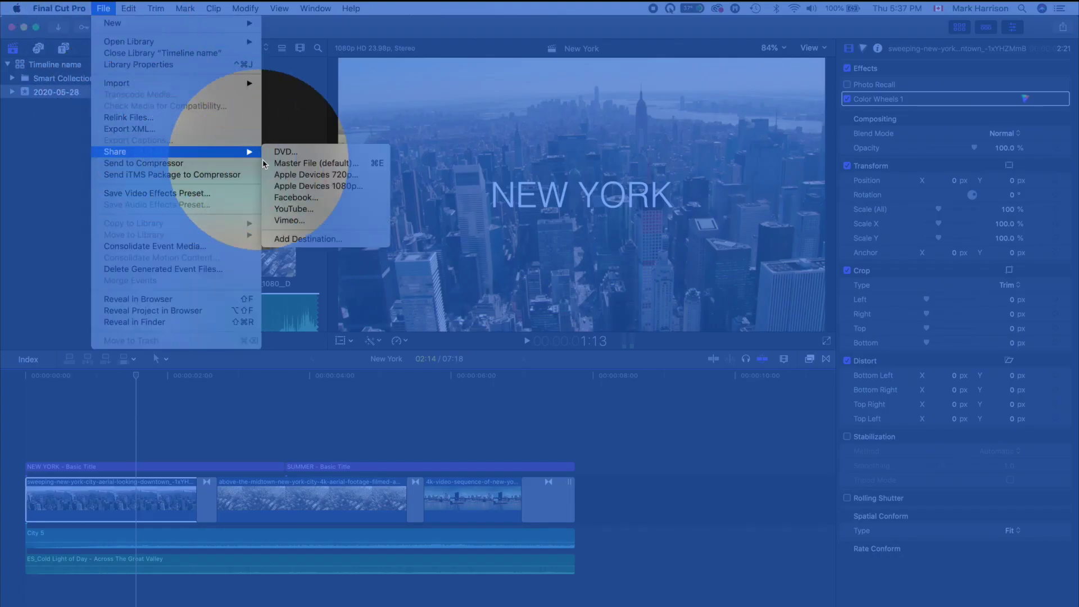
click(285, 163)
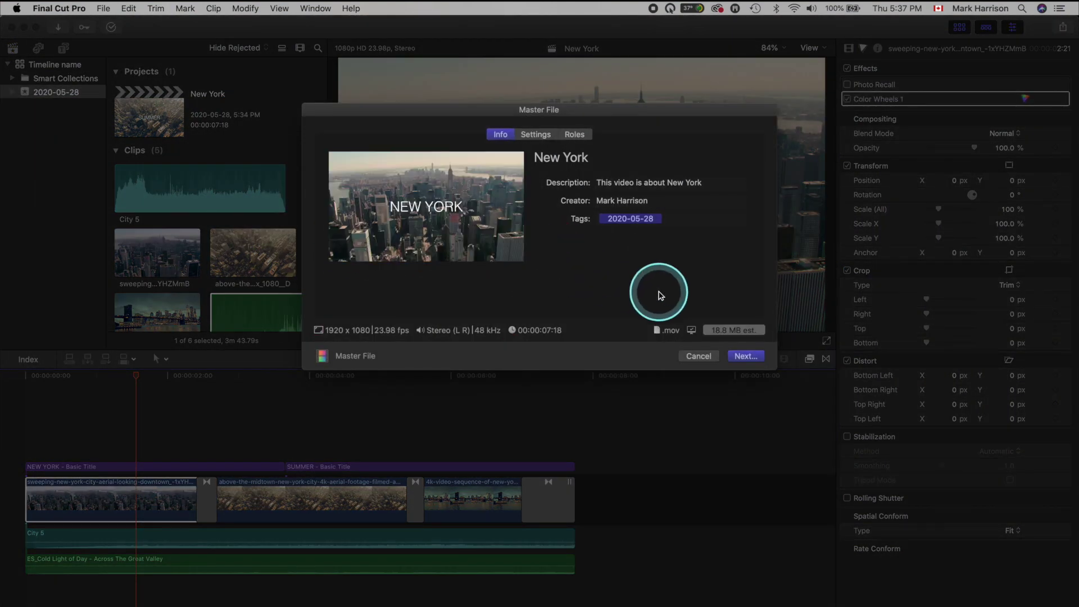
click(746, 356)
click(512, 288)
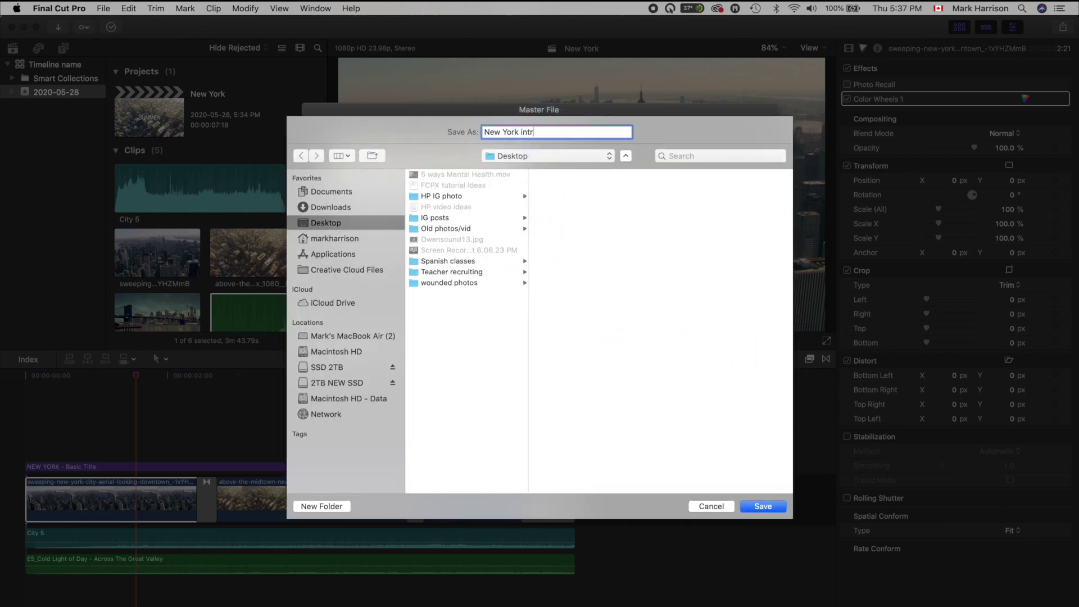
click(761, 506)
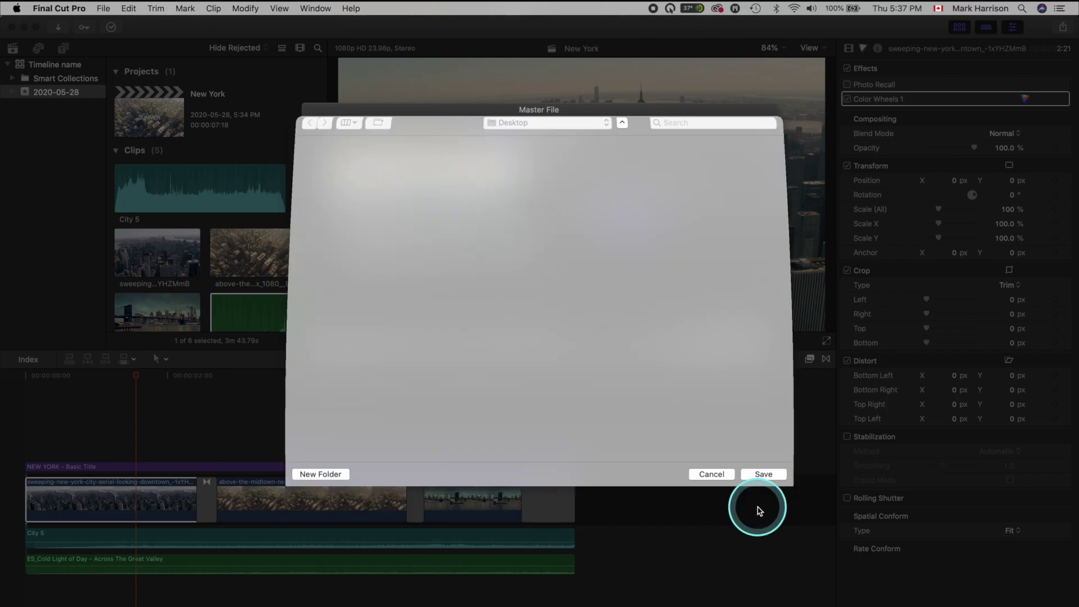